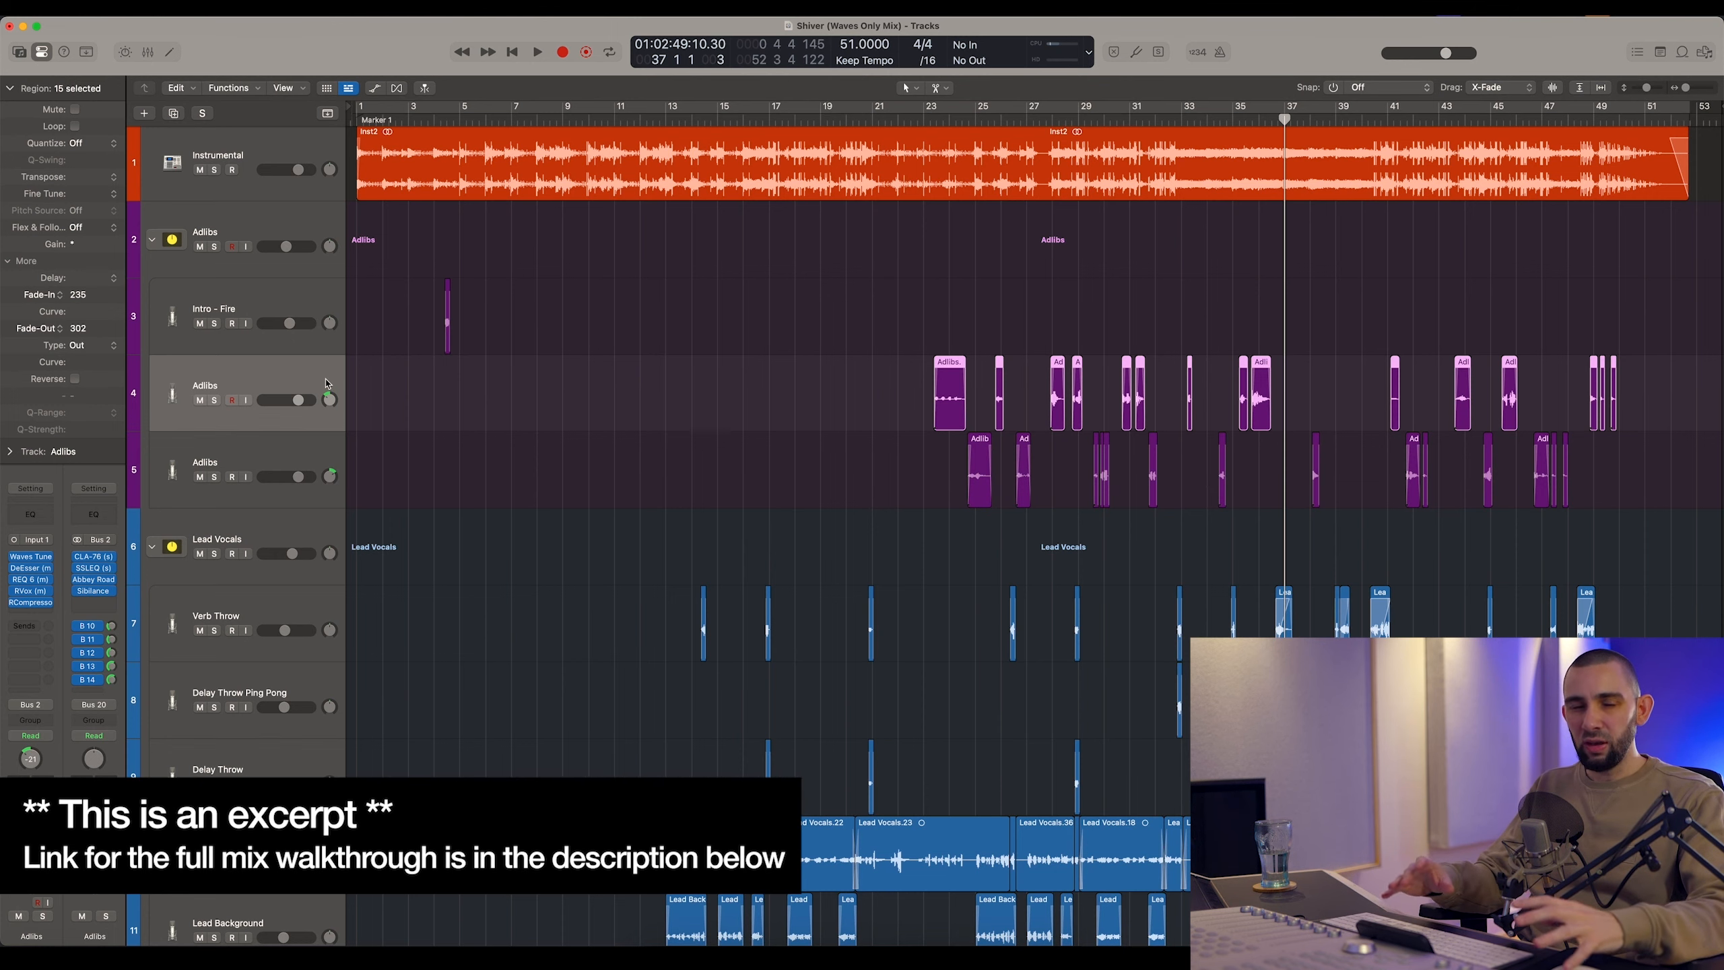
Place the playhead at bar 23, just before the first region on the upper Adlibs track
scroll(326, 383, "right", 1)
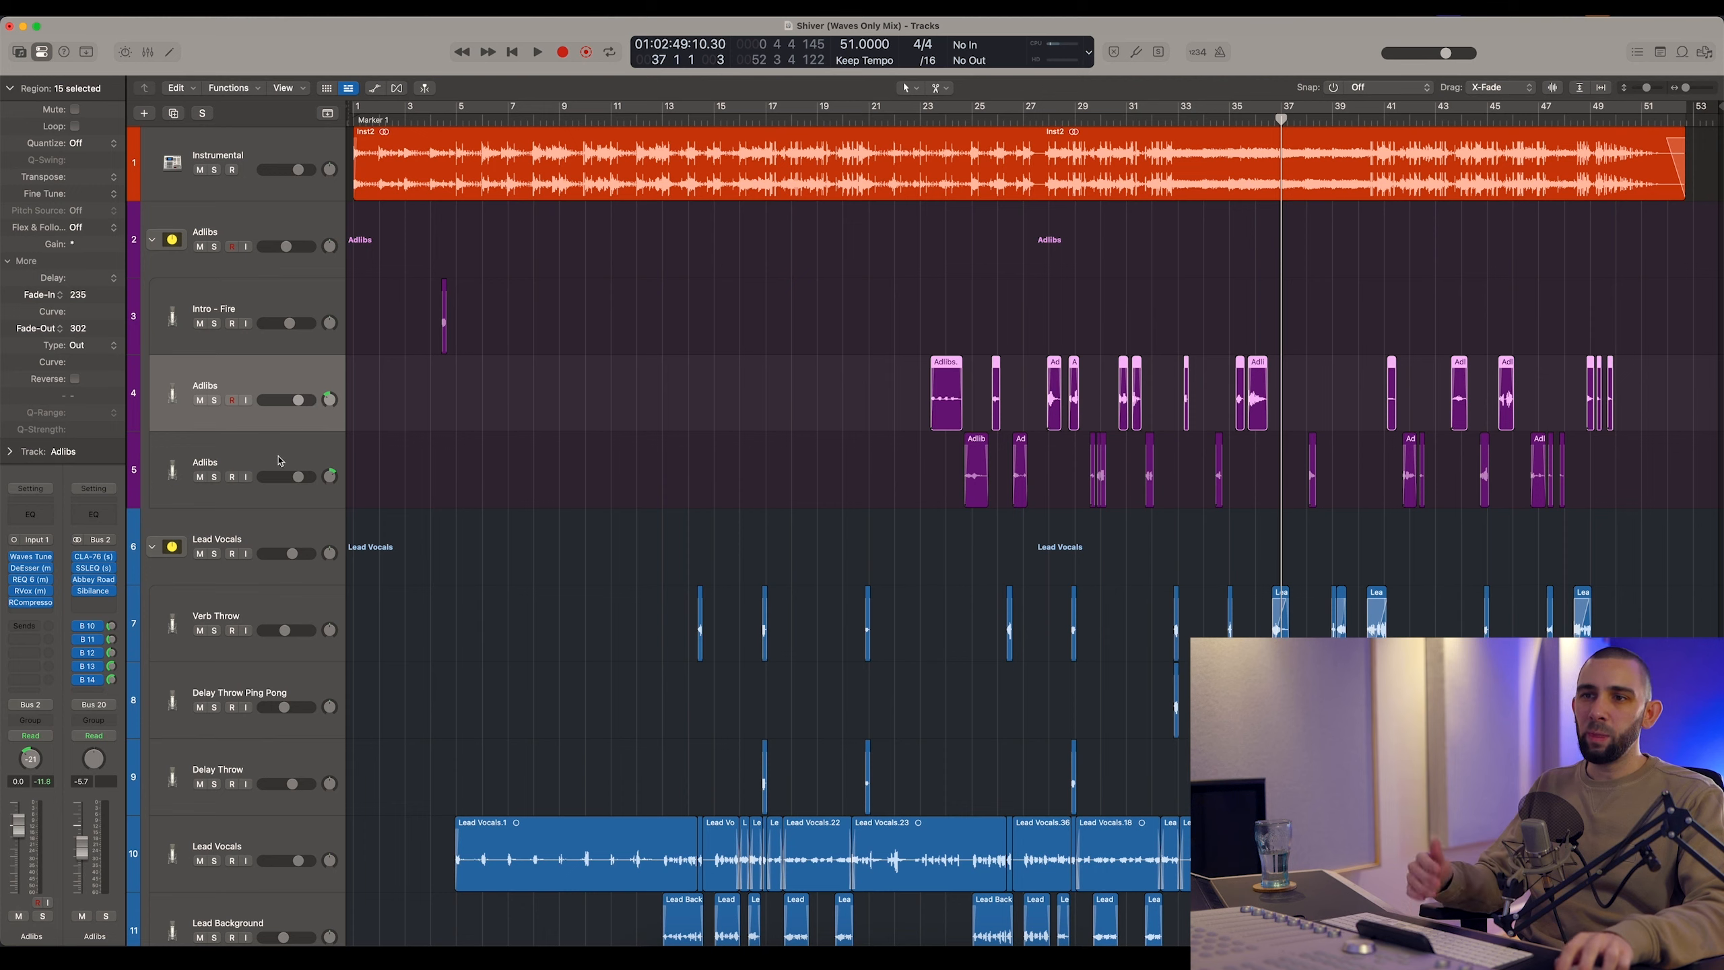
scroll(815, 313, "up", 3)
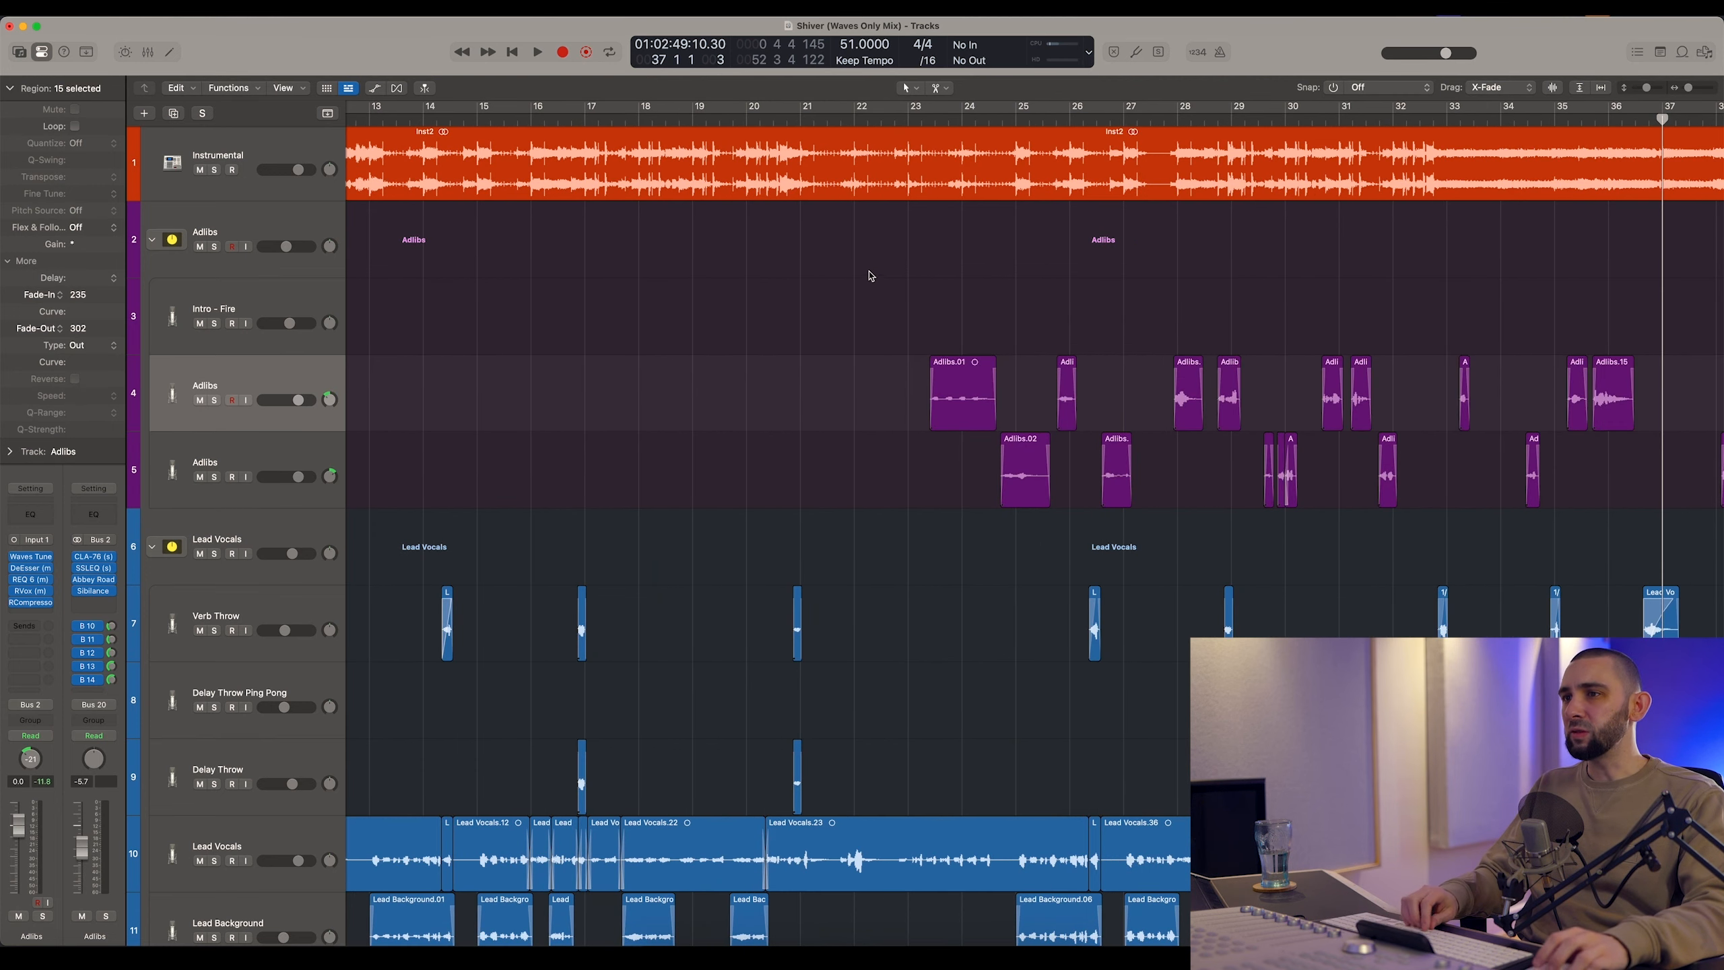
left_click(916, 126)
scroll(681, 293, "down", 4)
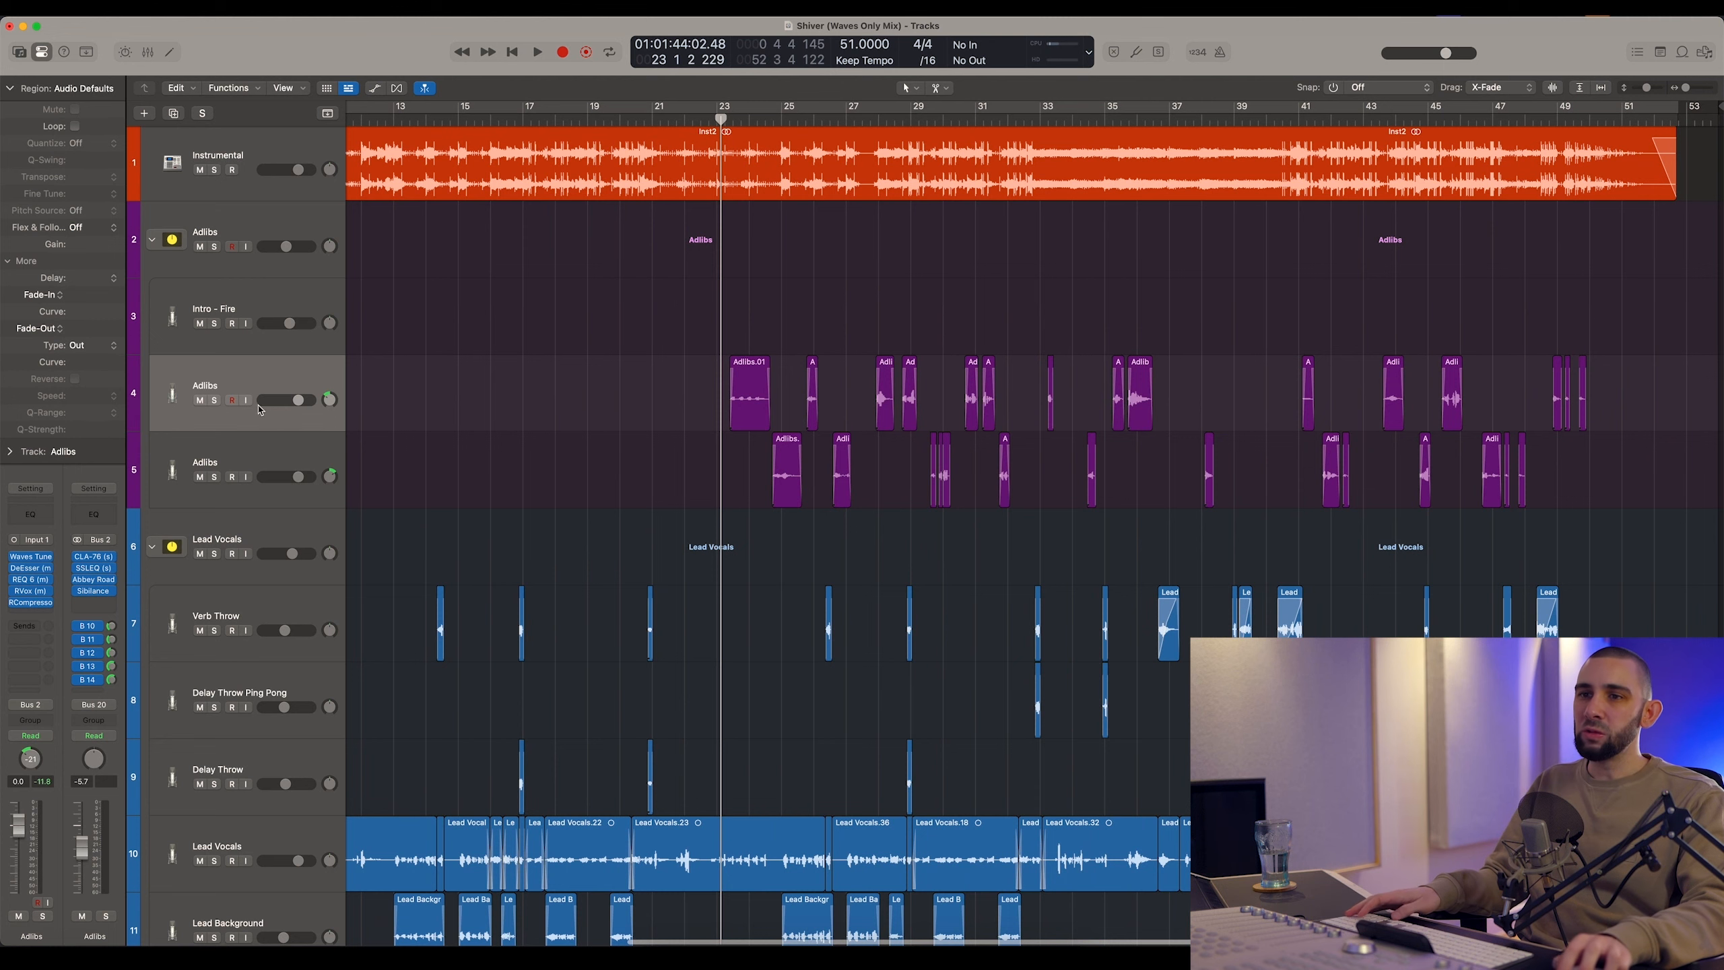
Solo the Adlibs track stack, select its lower Adlibs track and listen to the adlibs from bar 23
left_click(268, 388)
left_click(213, 246)
left_click(508, 358)
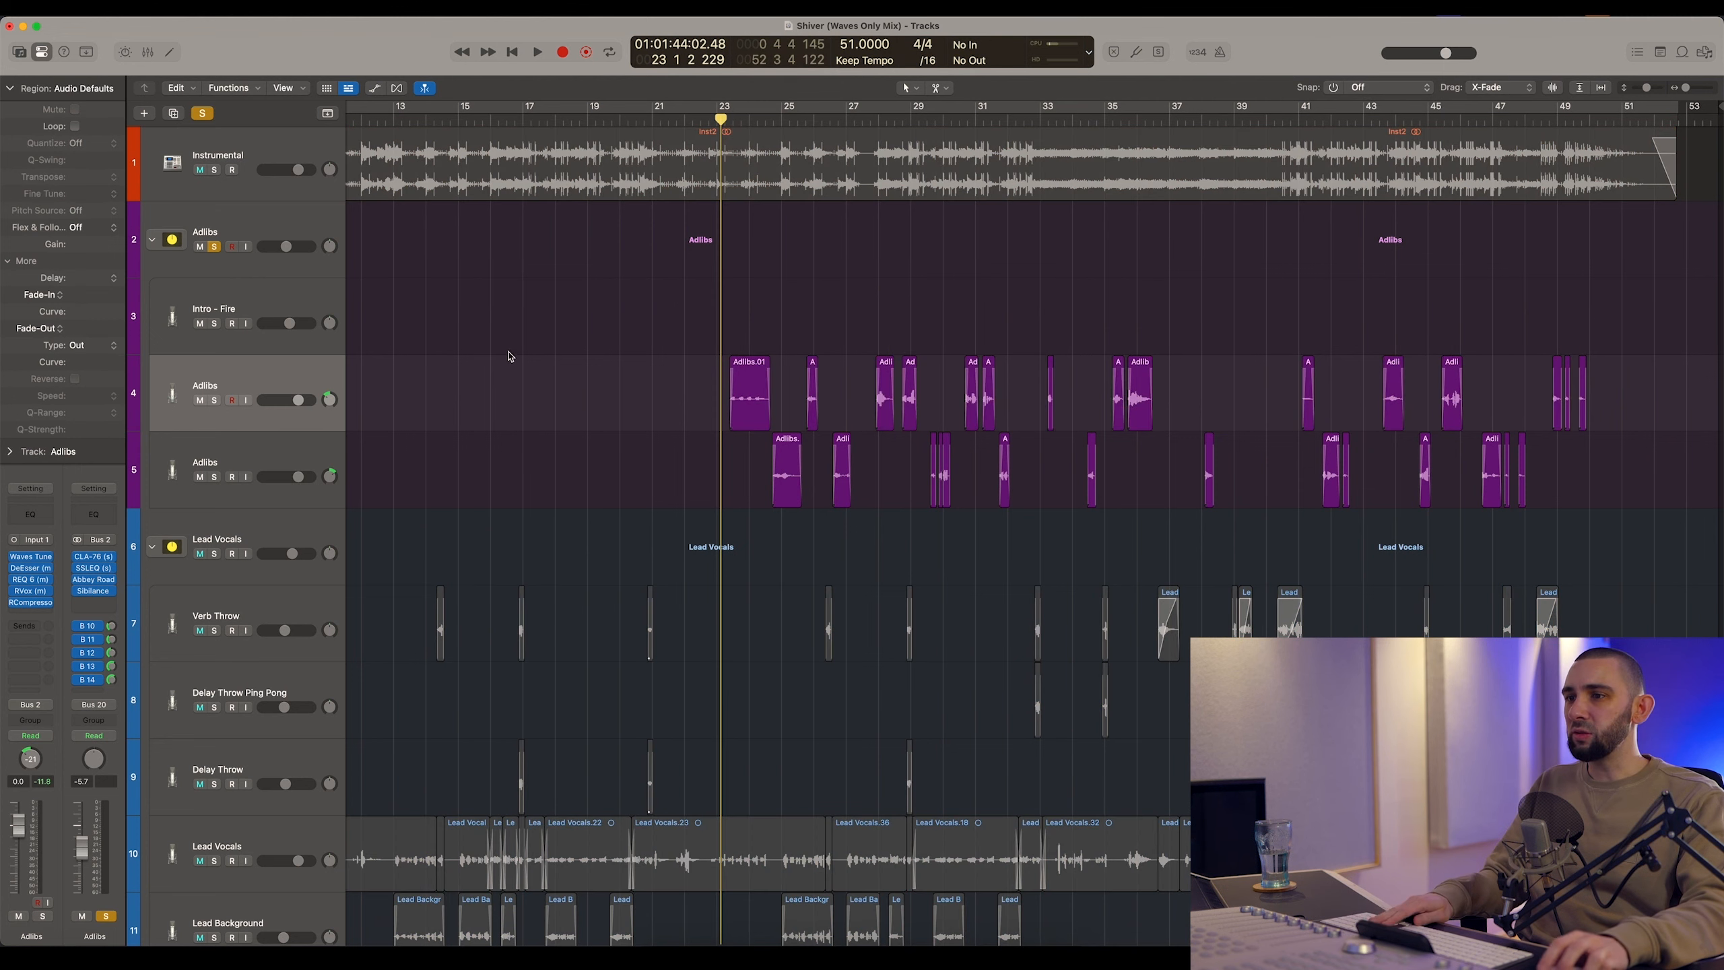
scroll(702, 270, "down", 3)
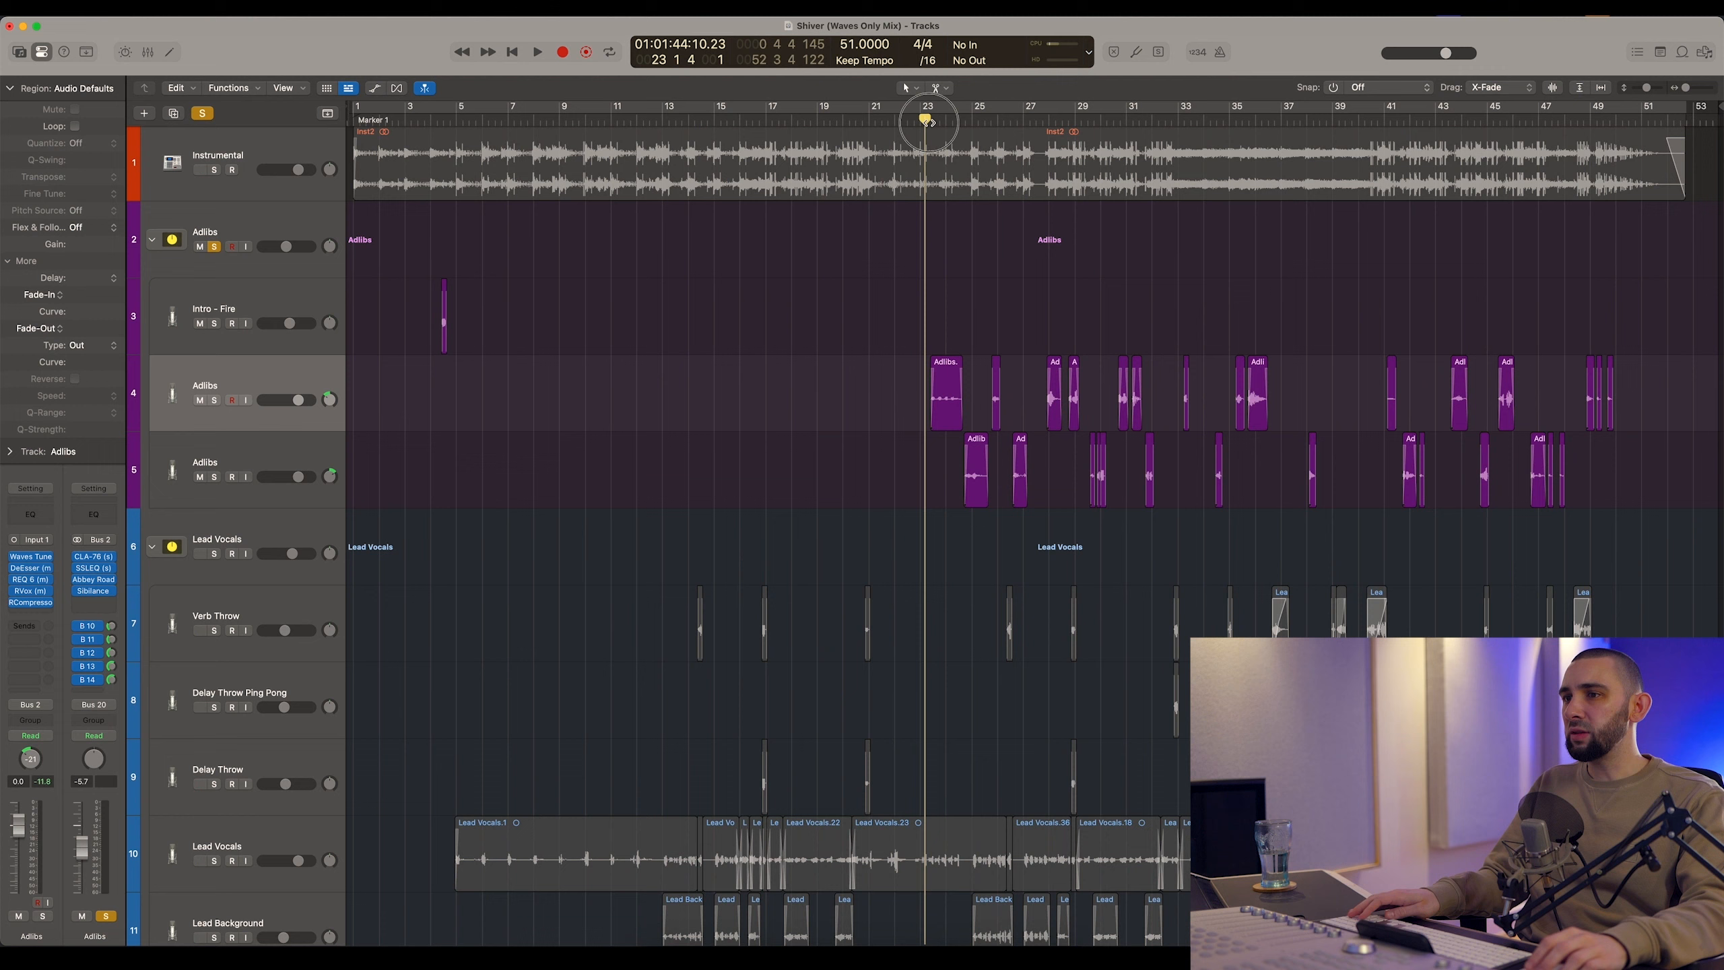
left_click(299, 457)
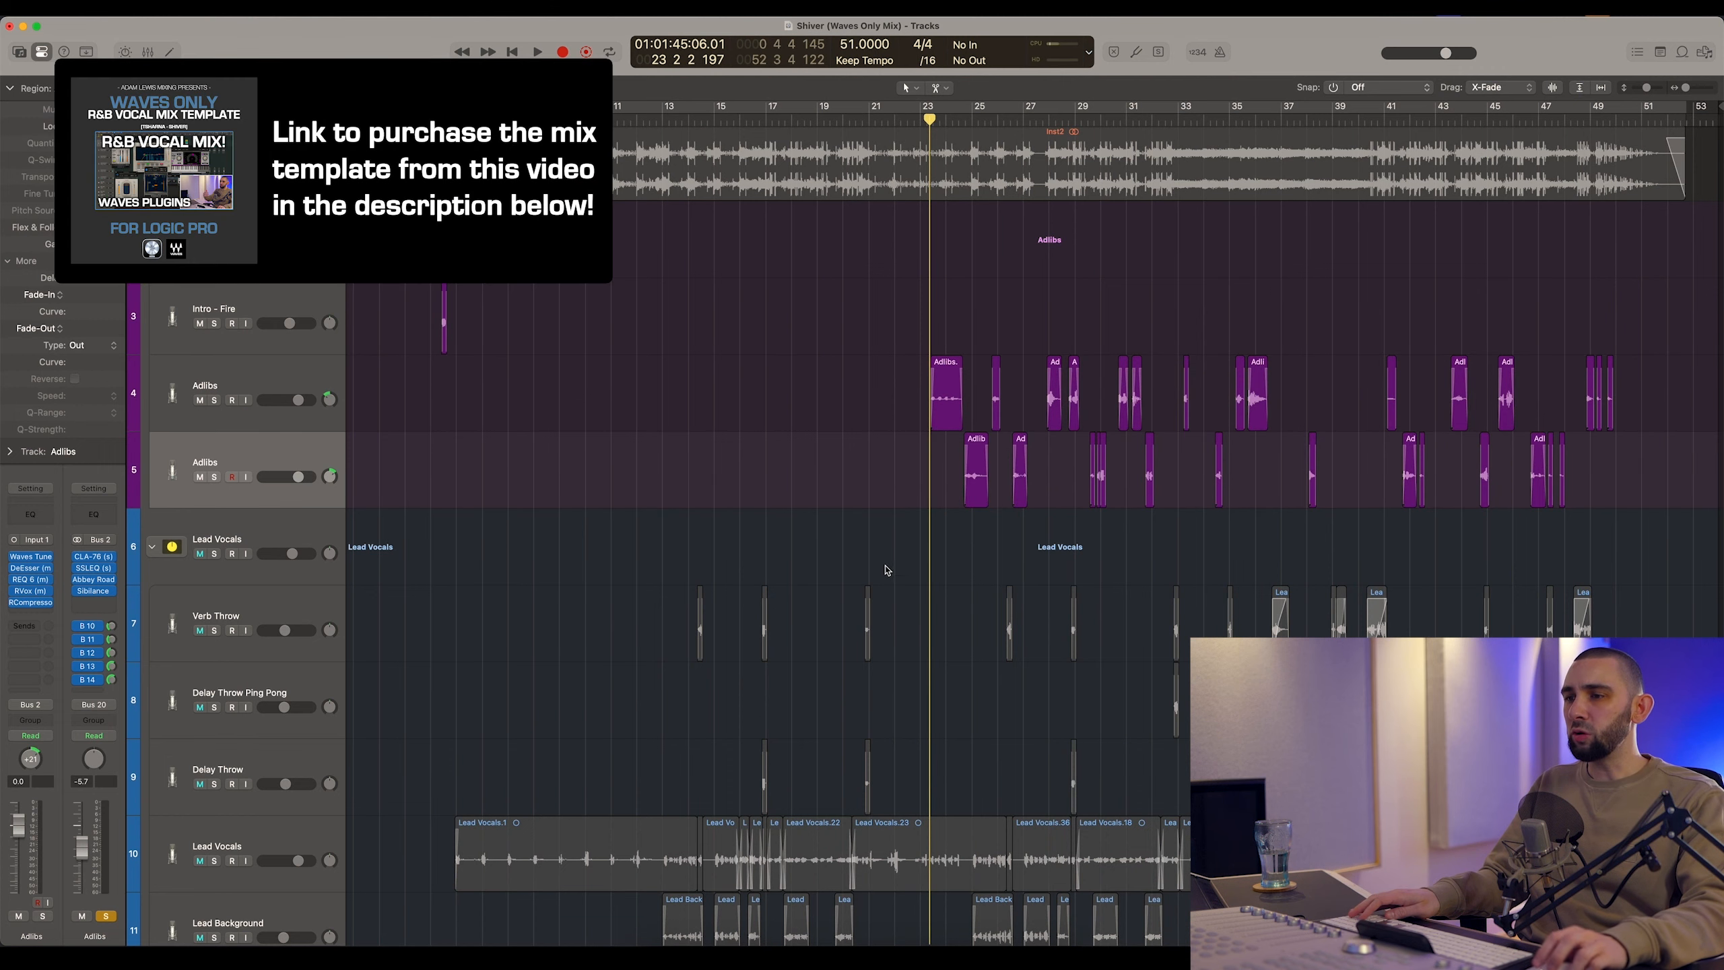
scroll(720, 474, "down", 5)
scroll(741, 441, "up", 4)
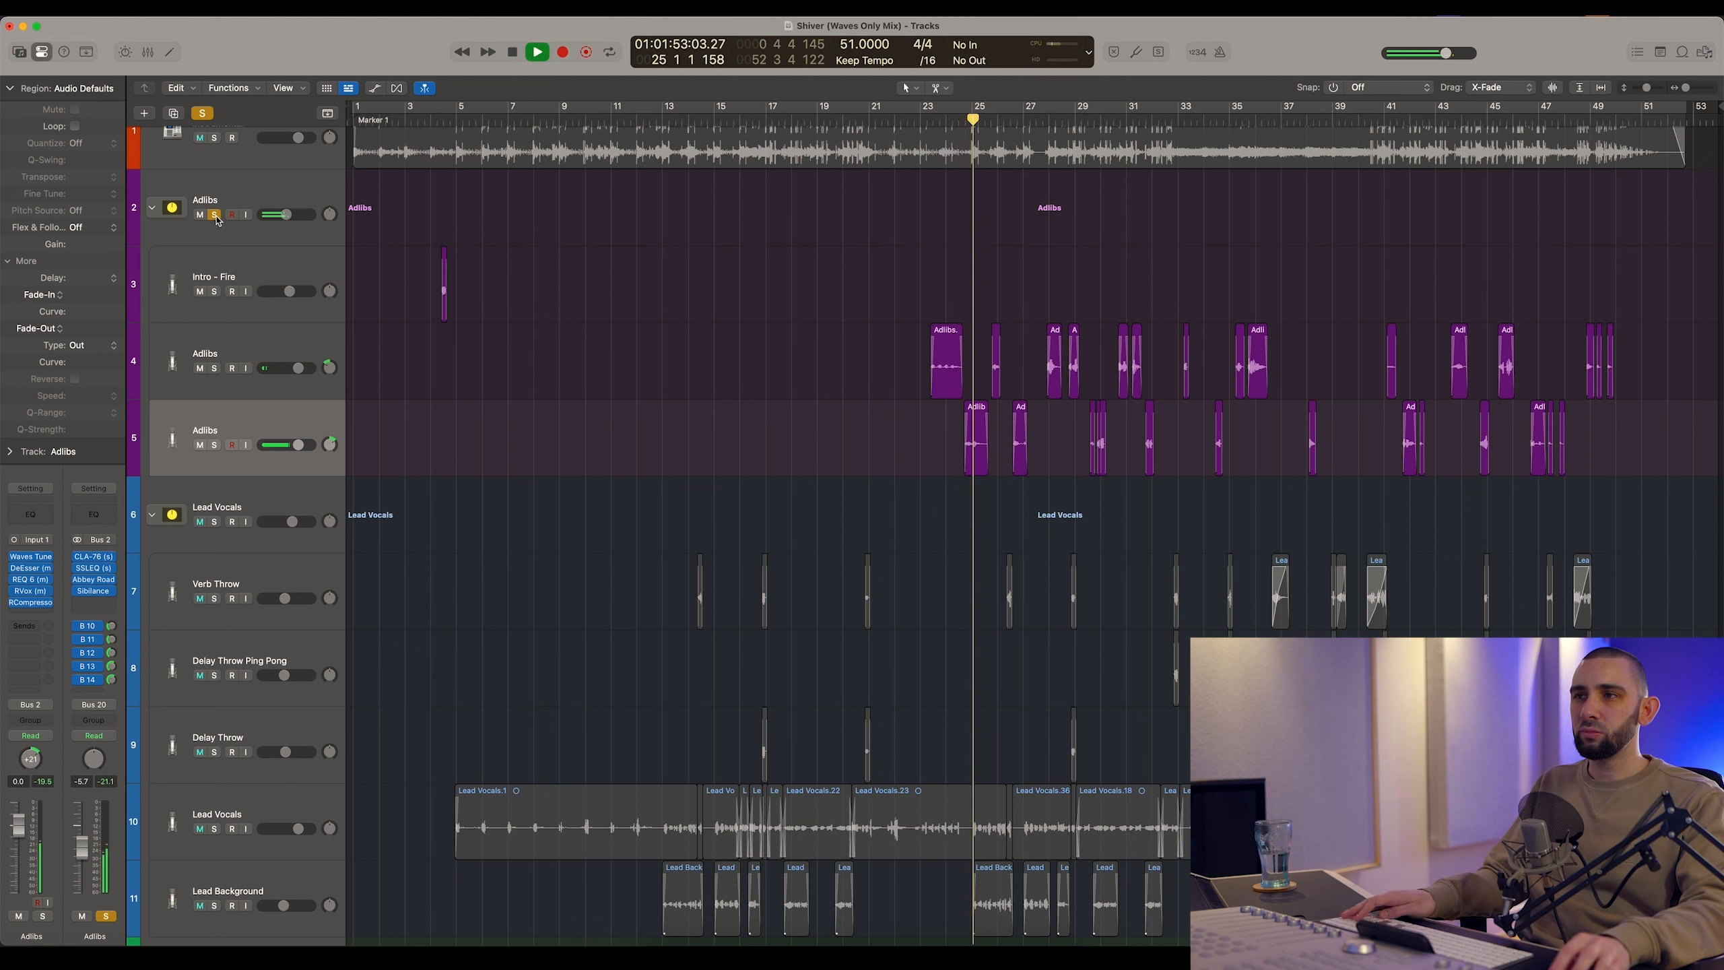
Clear the solo and listen to the adlibs within the full mix, following the playhead from bar 25
scroll(626, 404, "right", 1)
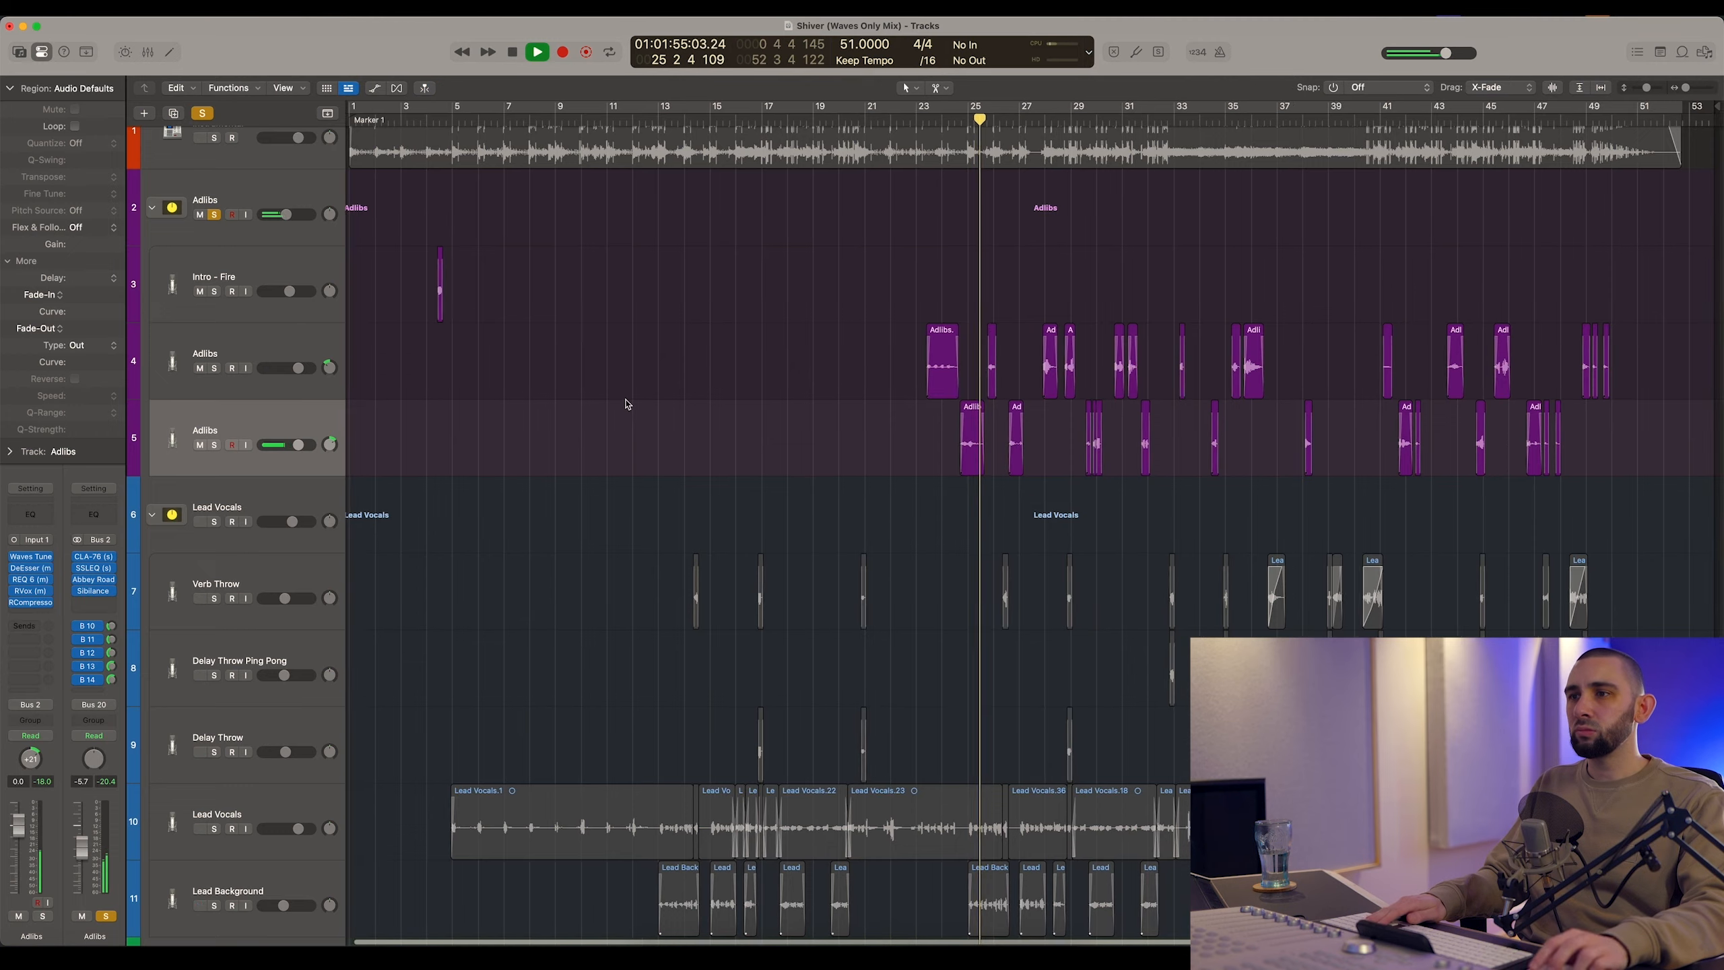
scroll(866, 320, "up", 10)
key("ctrl+alt+super+s")
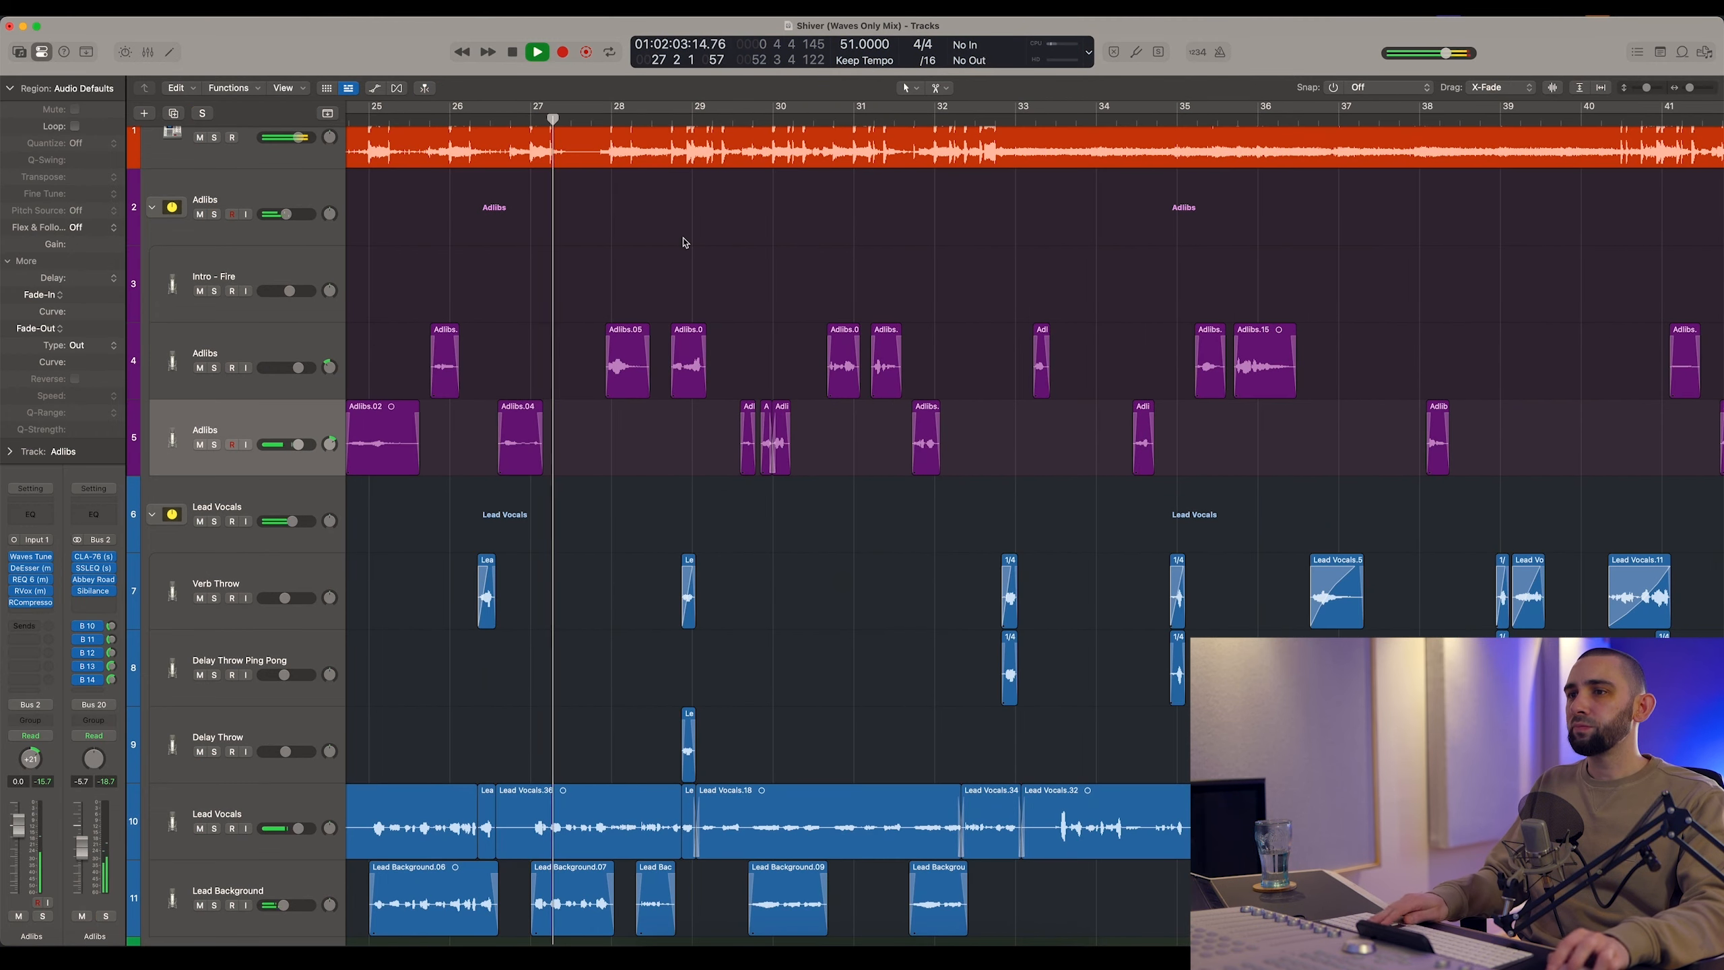
scroll(684, 242, "down", 6)
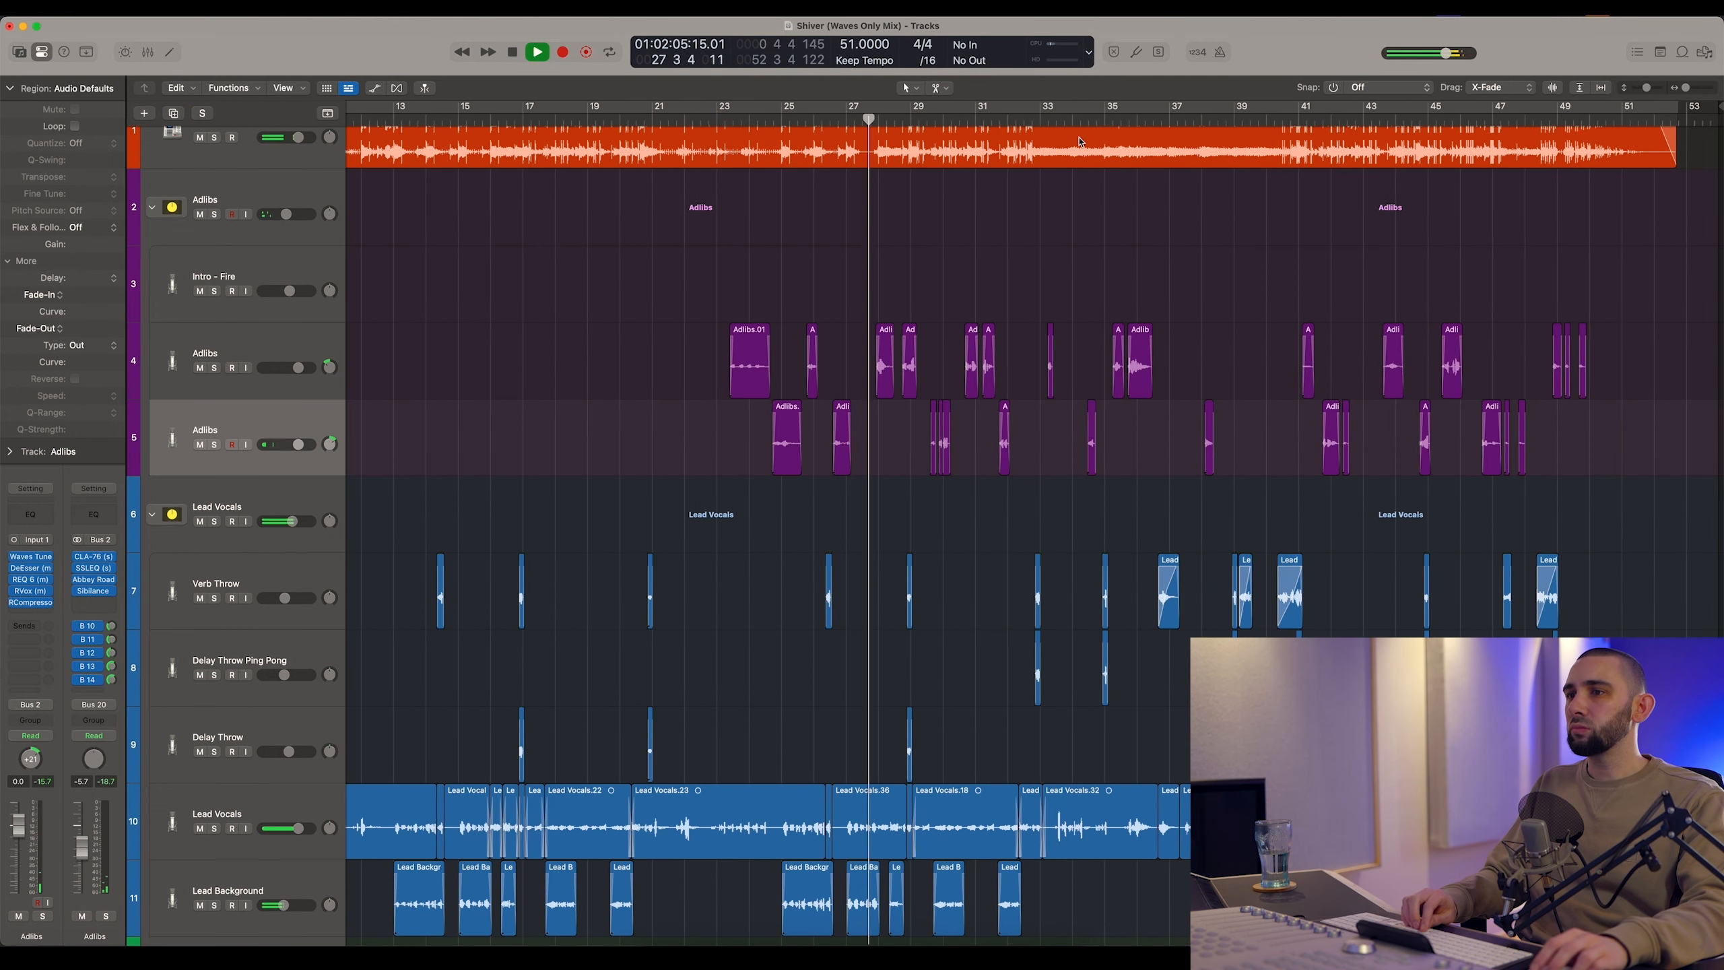
scroll(1000, 246, "up", 3)
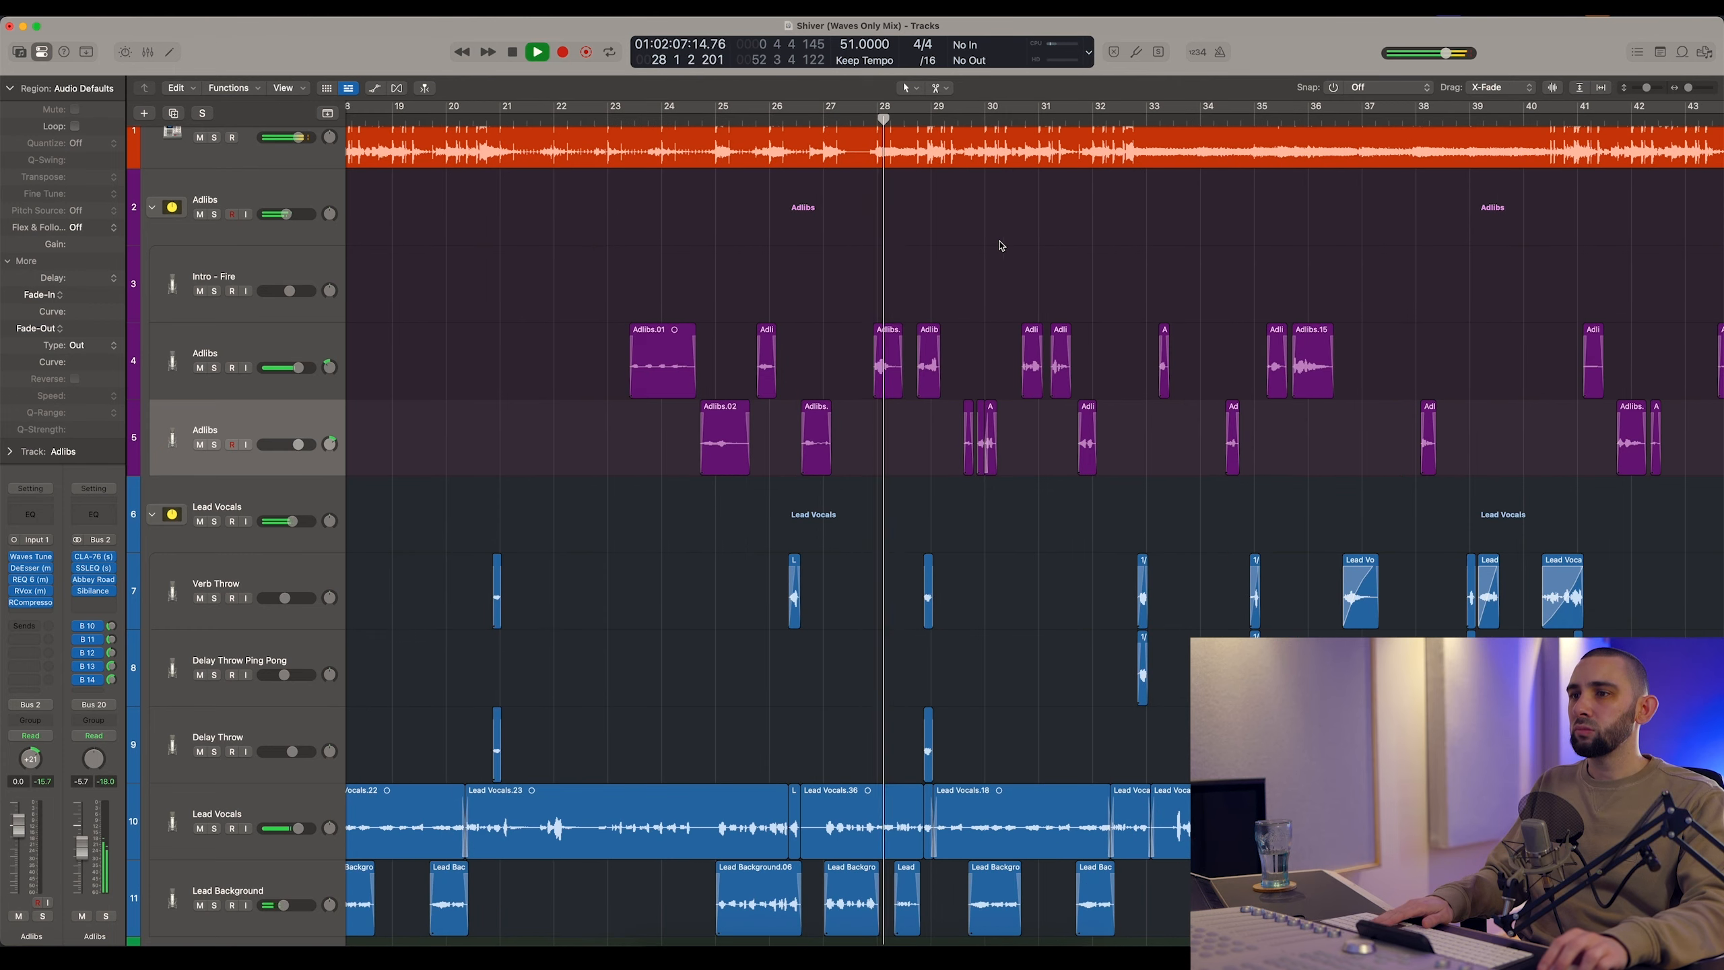
scroll(1001, 246, "up", 3)
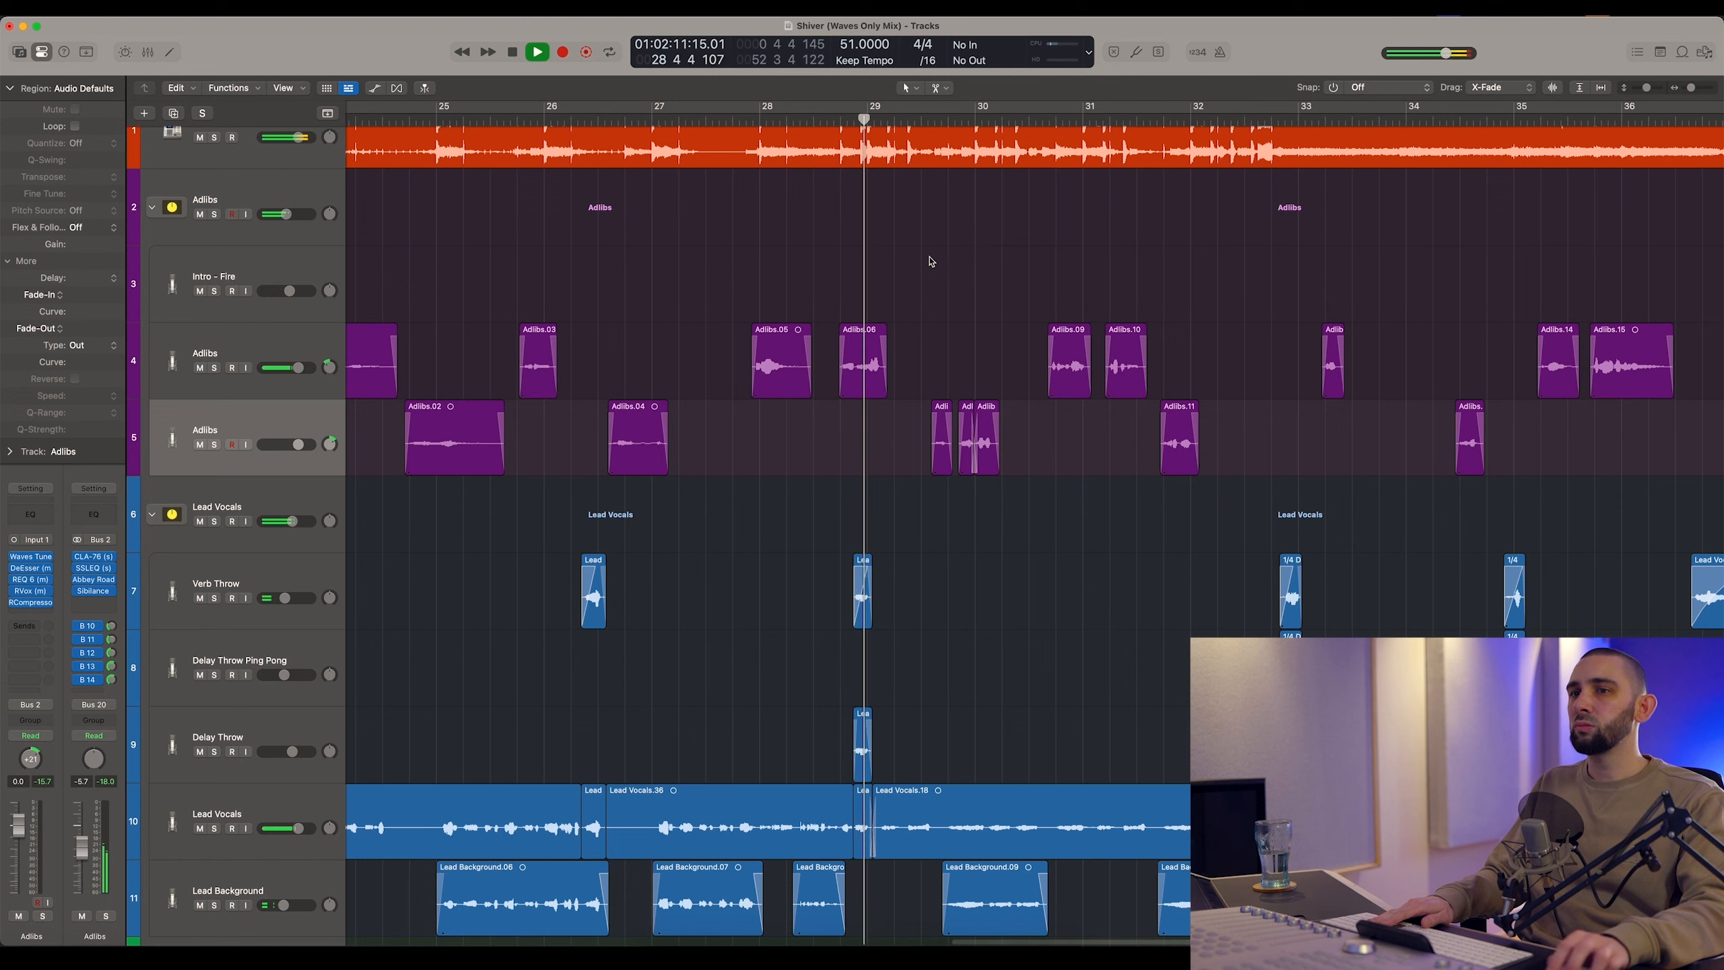
key("Up")
scroll(993, 264, "down", 3)
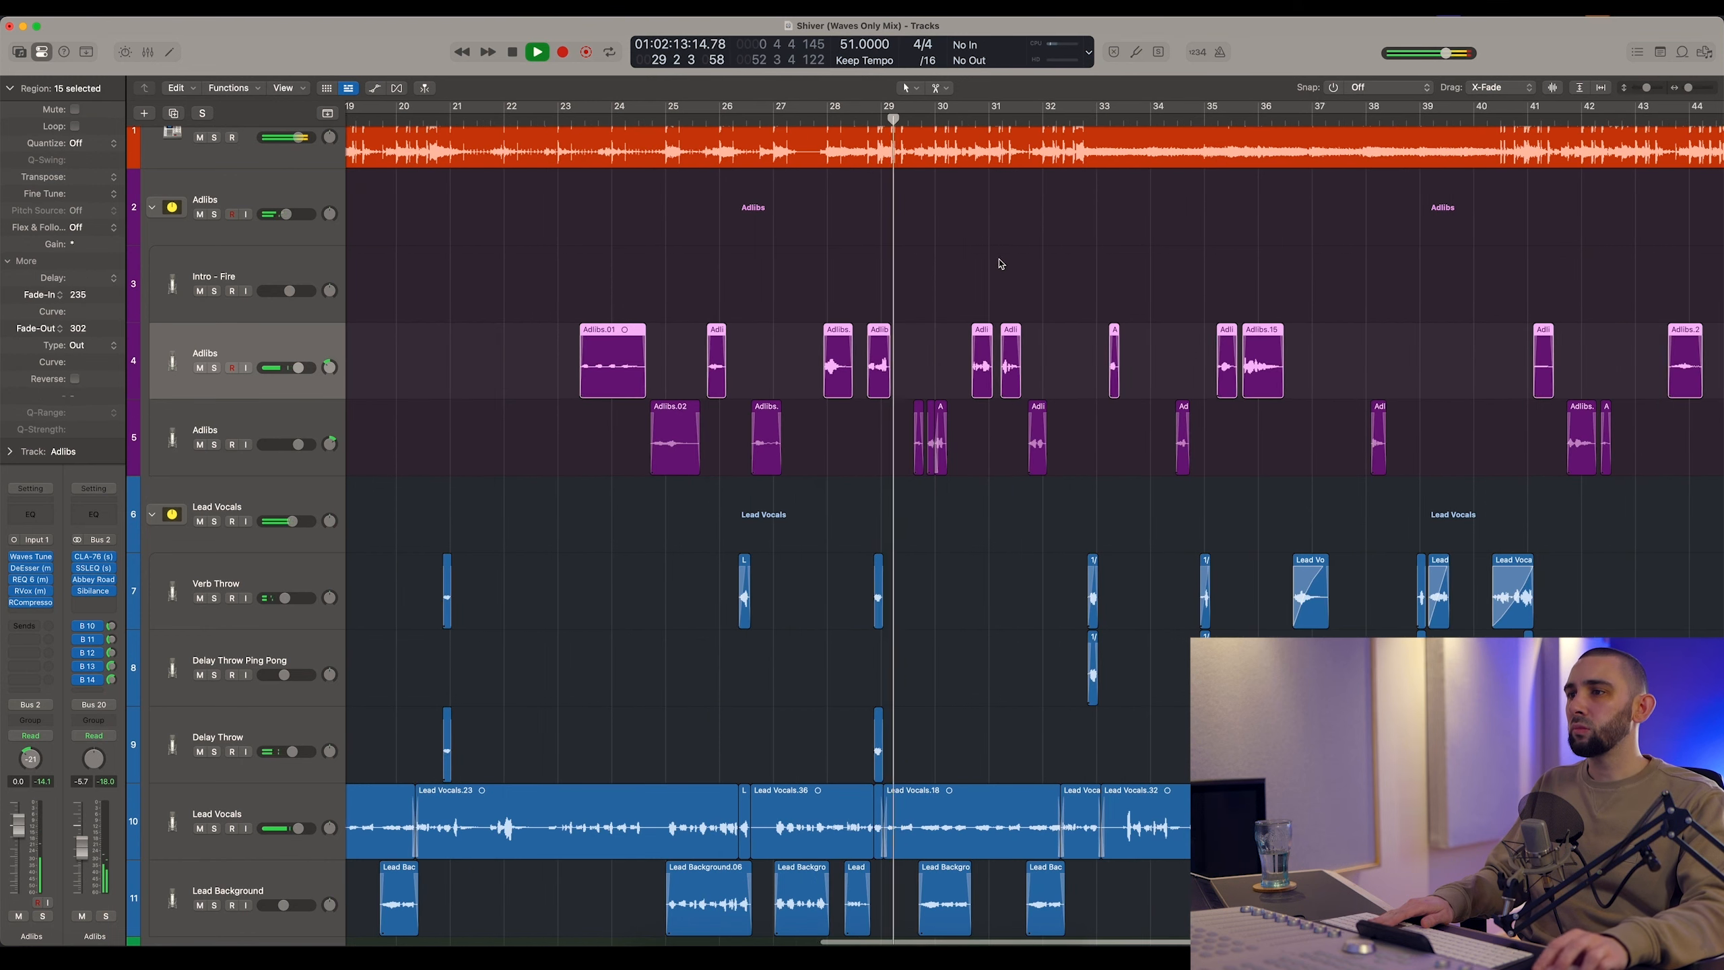
scroll(1000, 264, "right", 5)
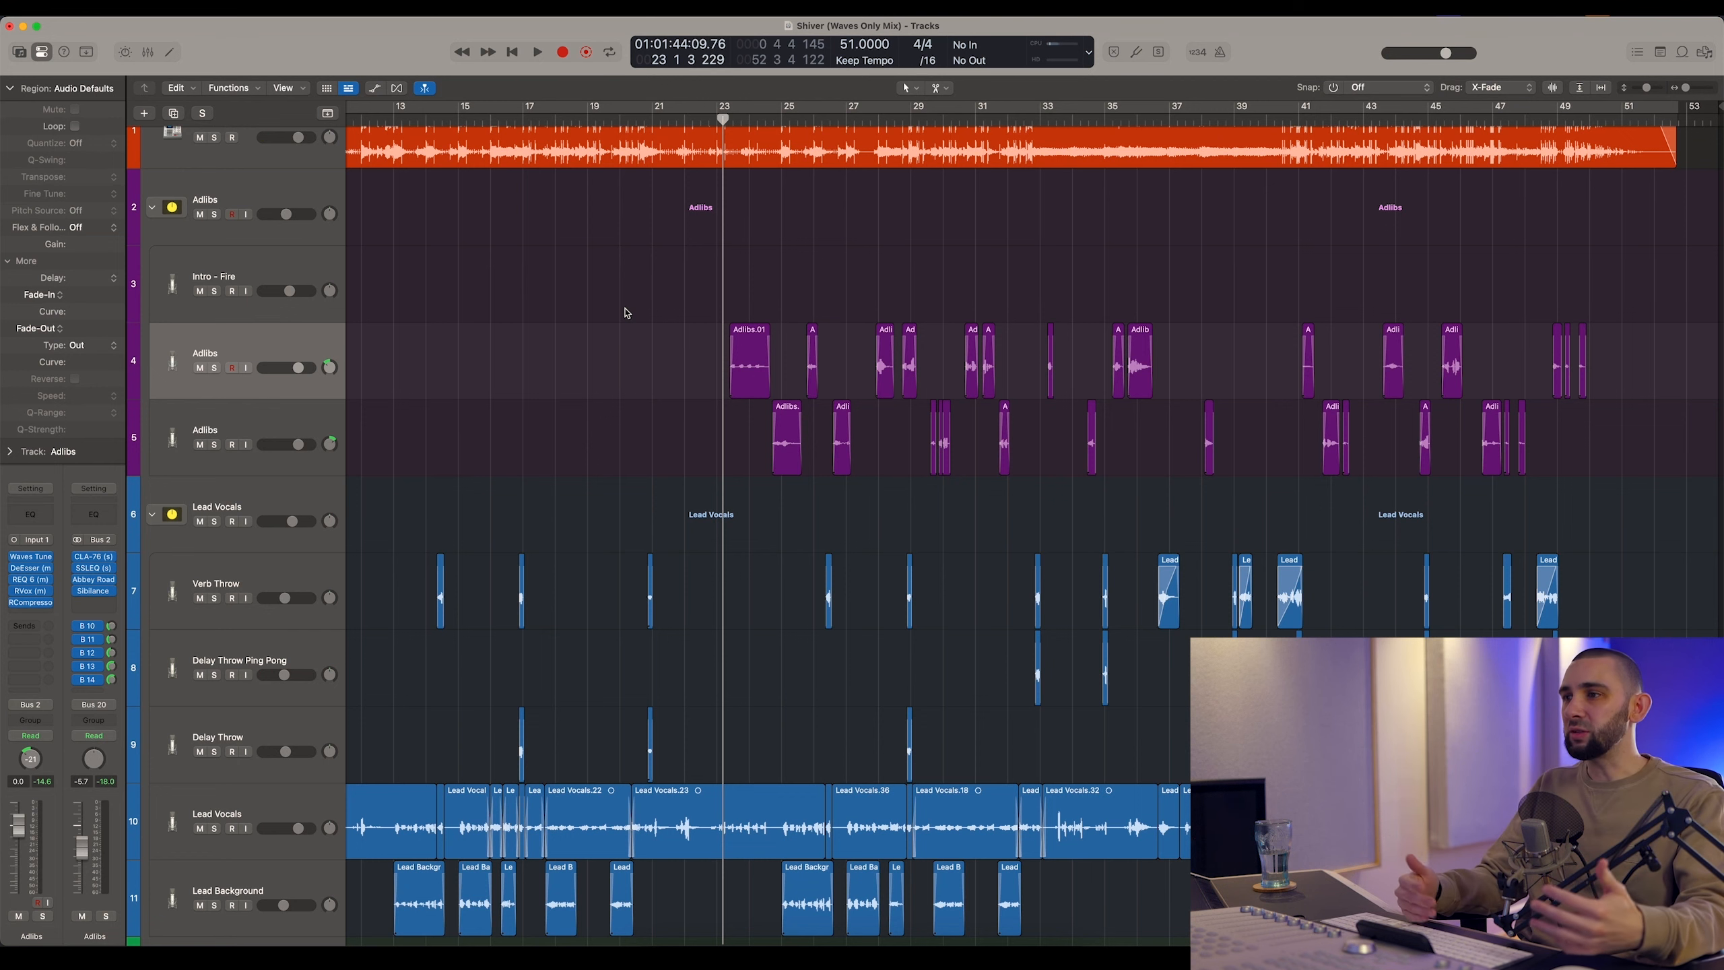
Examine the arrangement of vocal tracks and how the regions alternate between the two Adlibs tracks
scroll(625, 313, "down", 8)
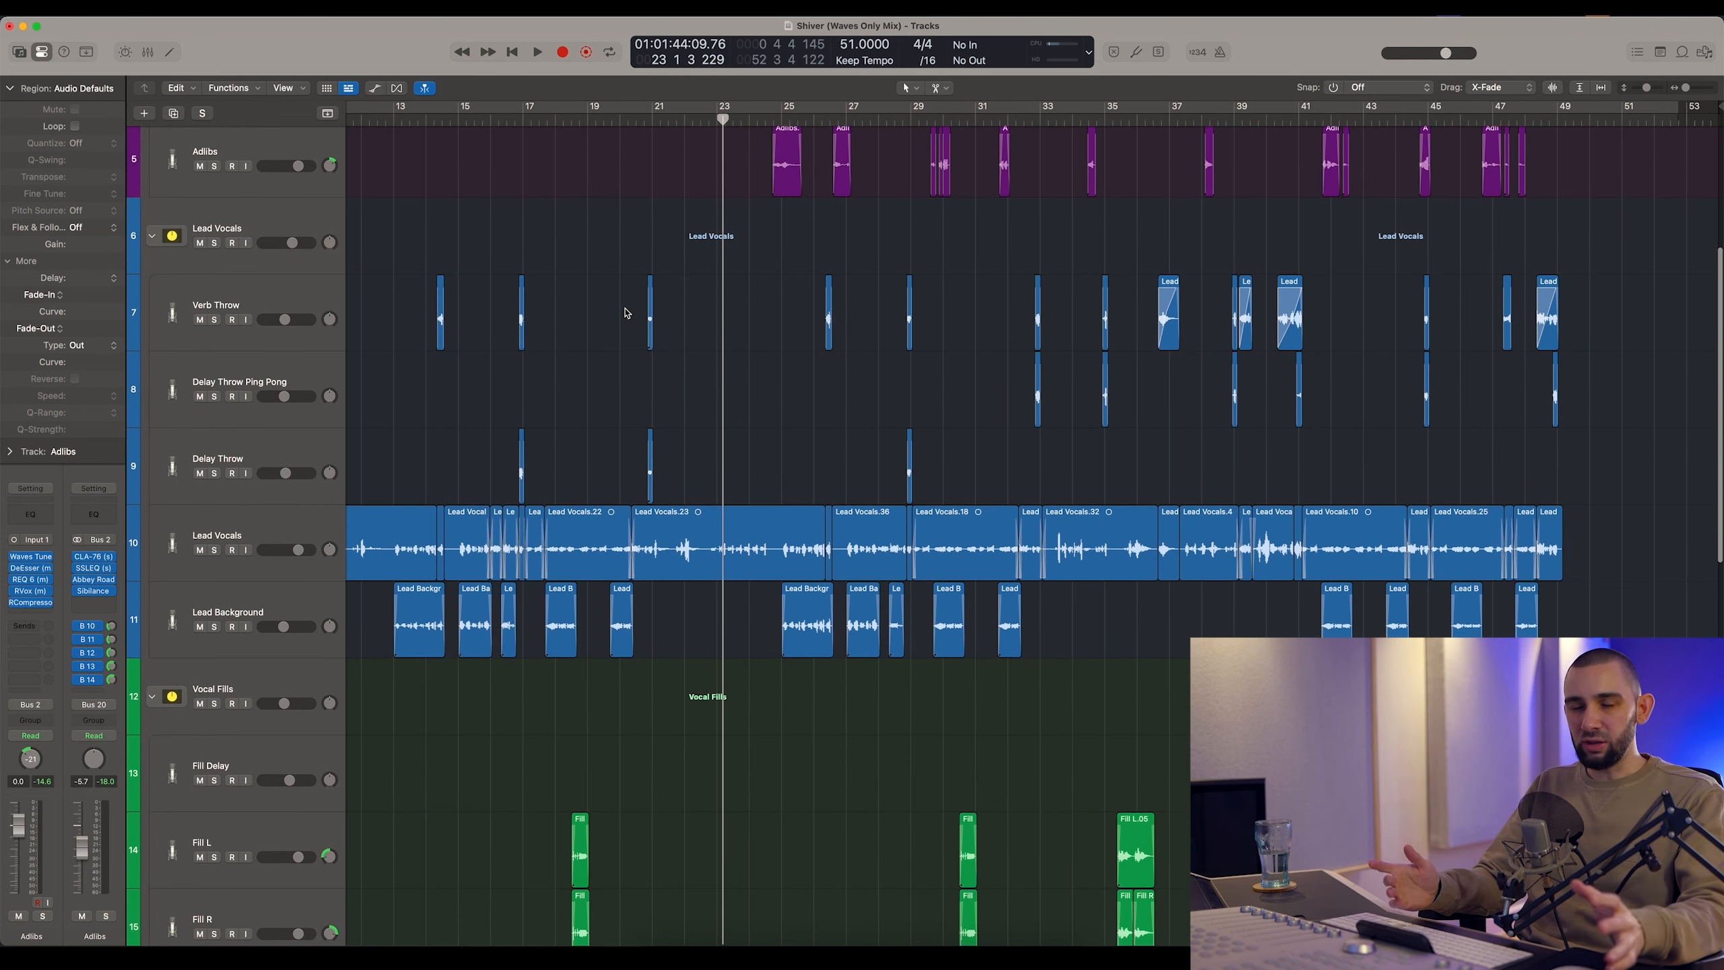
scroll(625, 312, "down", 15)
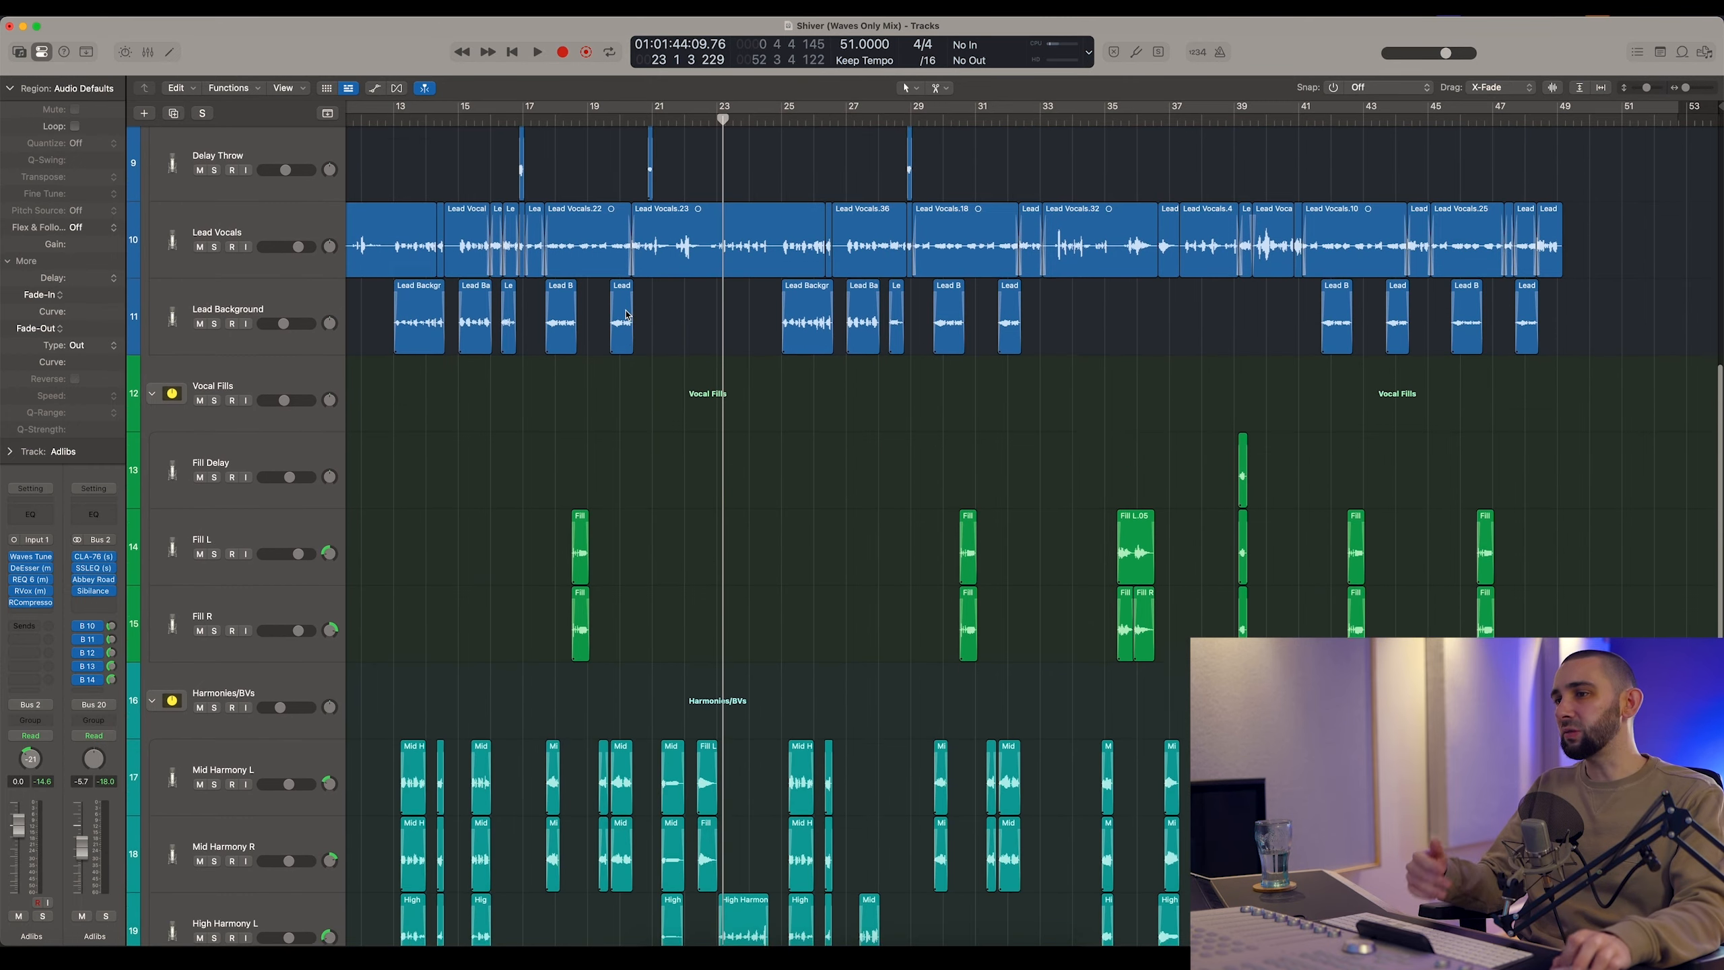
scroll(669, 332, "up", 20)
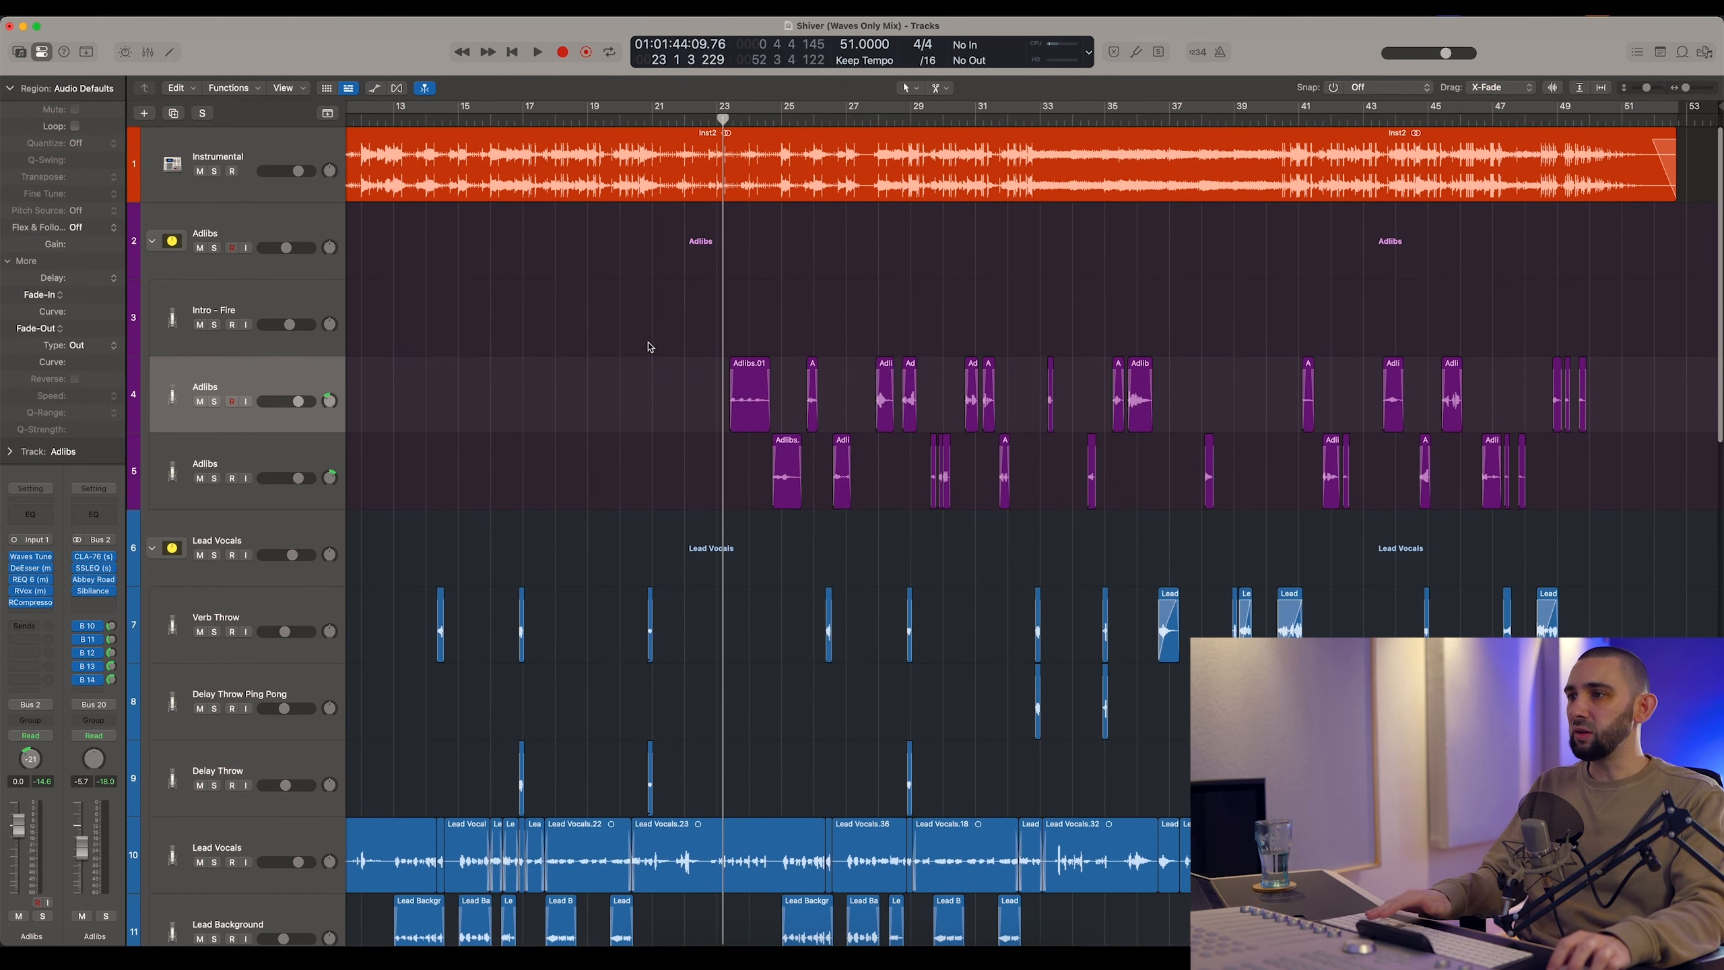
key("super+Right")
key("super+Right")
left_click(180, 421)
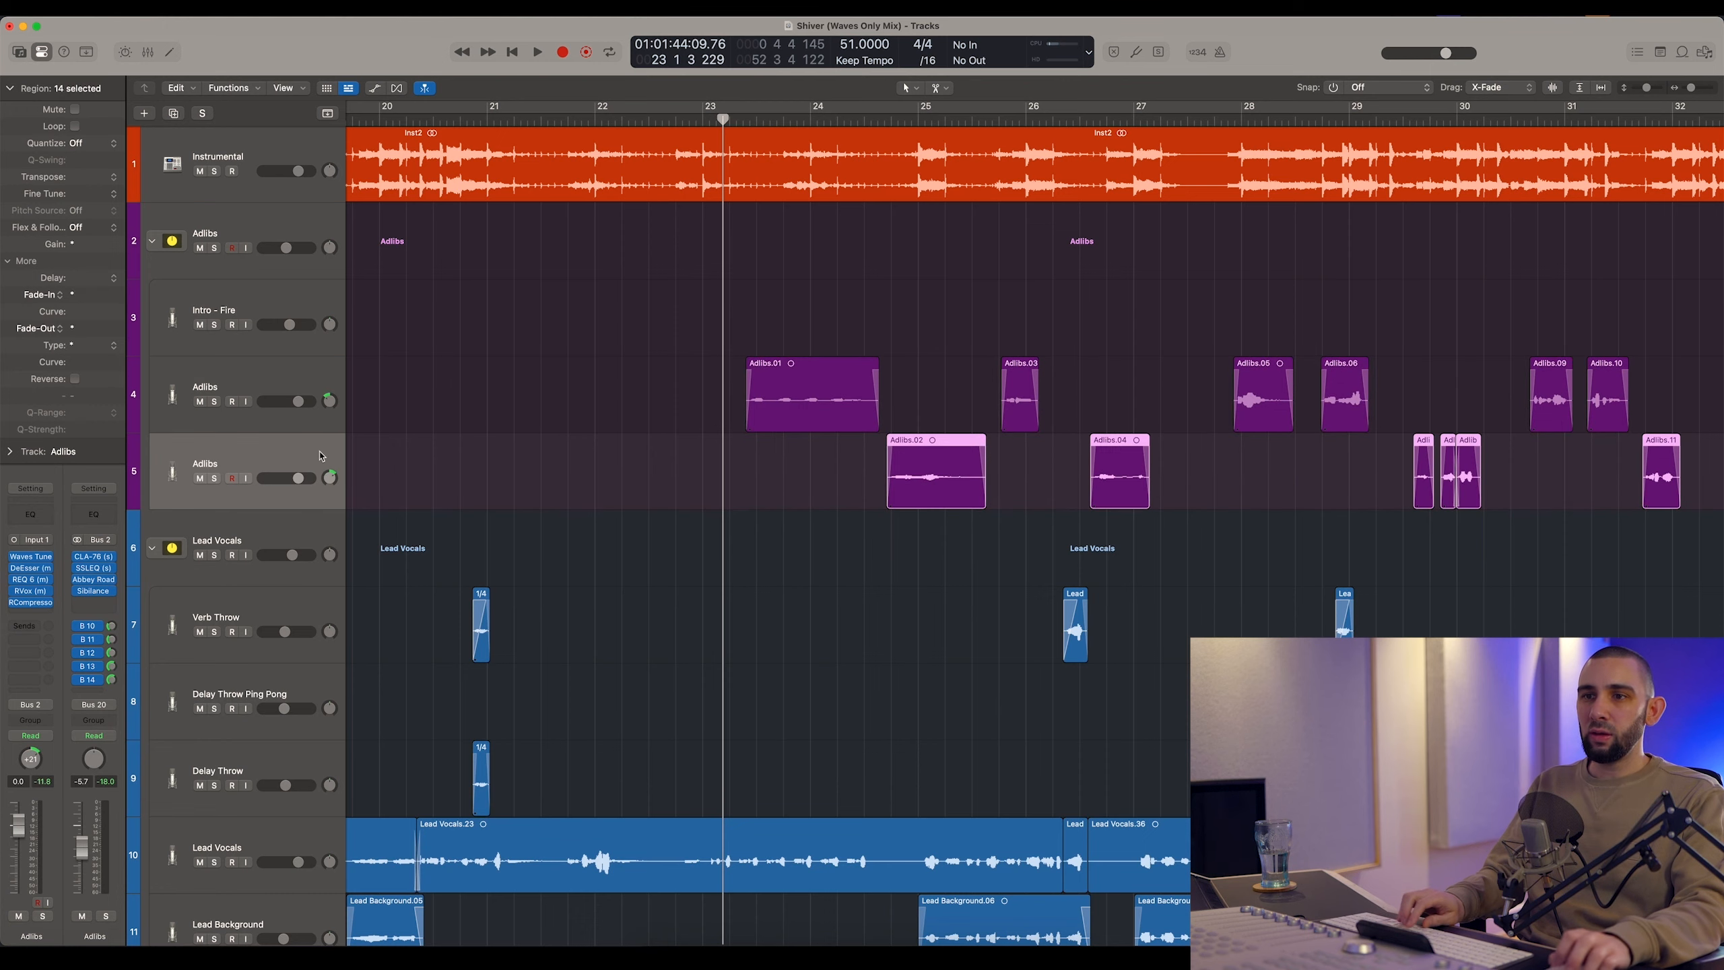
left_click(551, 412)
key("super+Left")
key("super+Left")
scroll(770, 391, "right", 1)
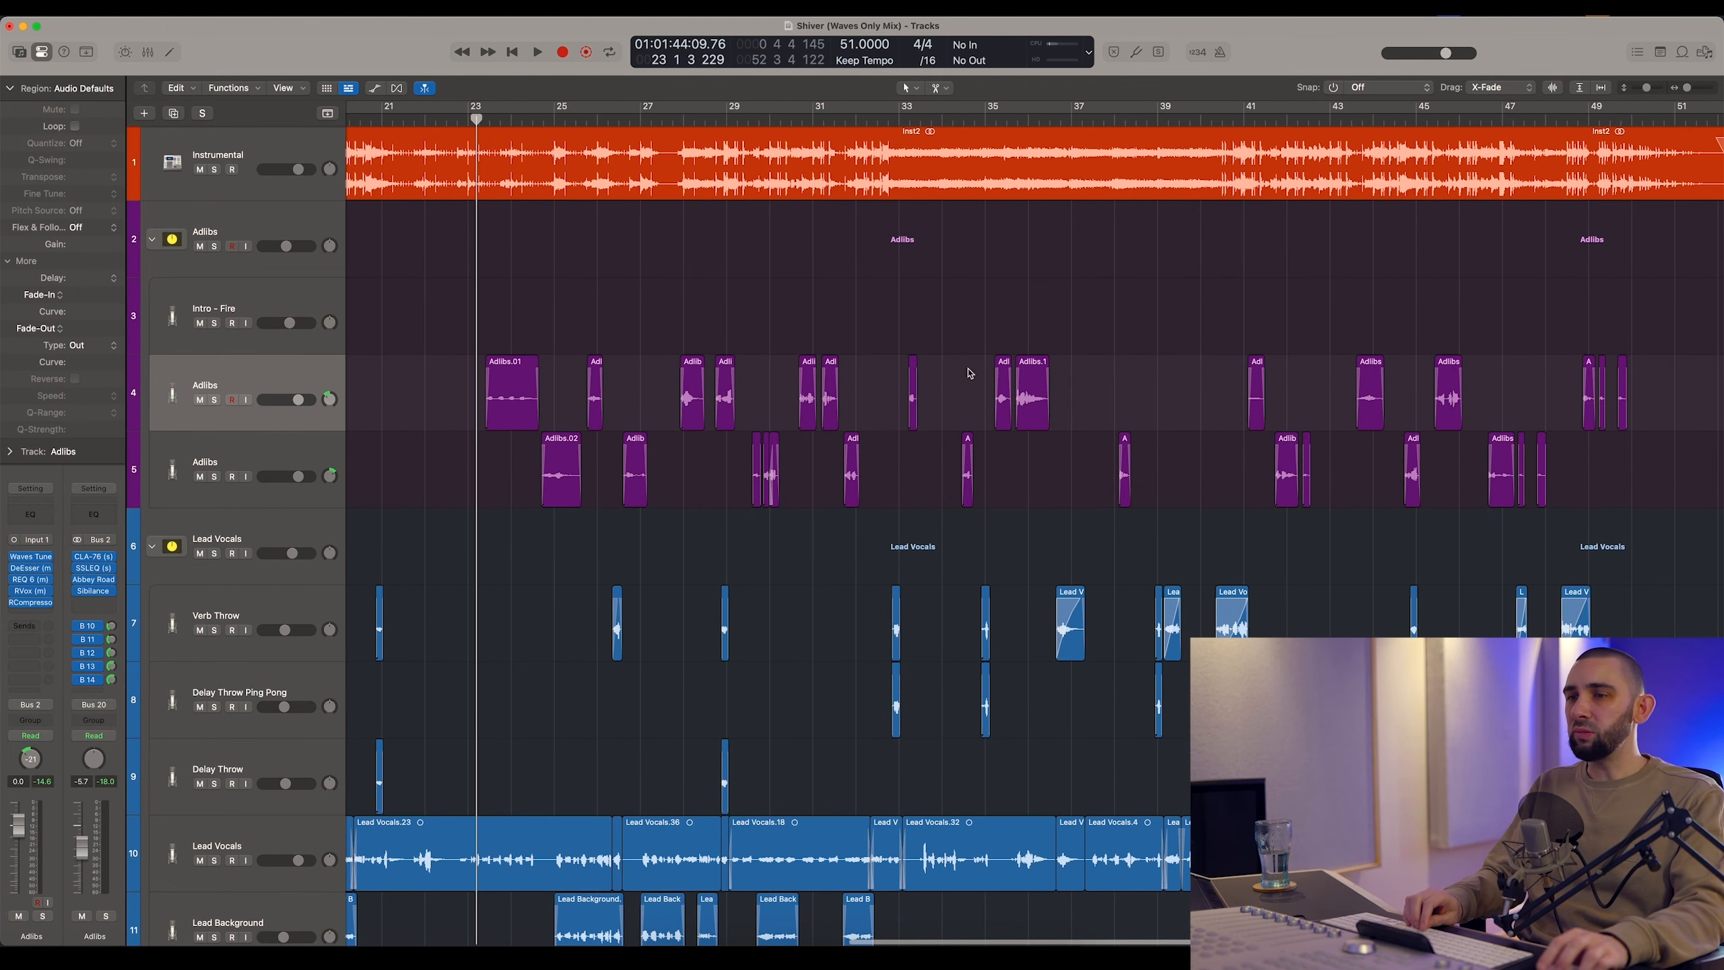
left_click(314, 381)
left_click(244, 447)
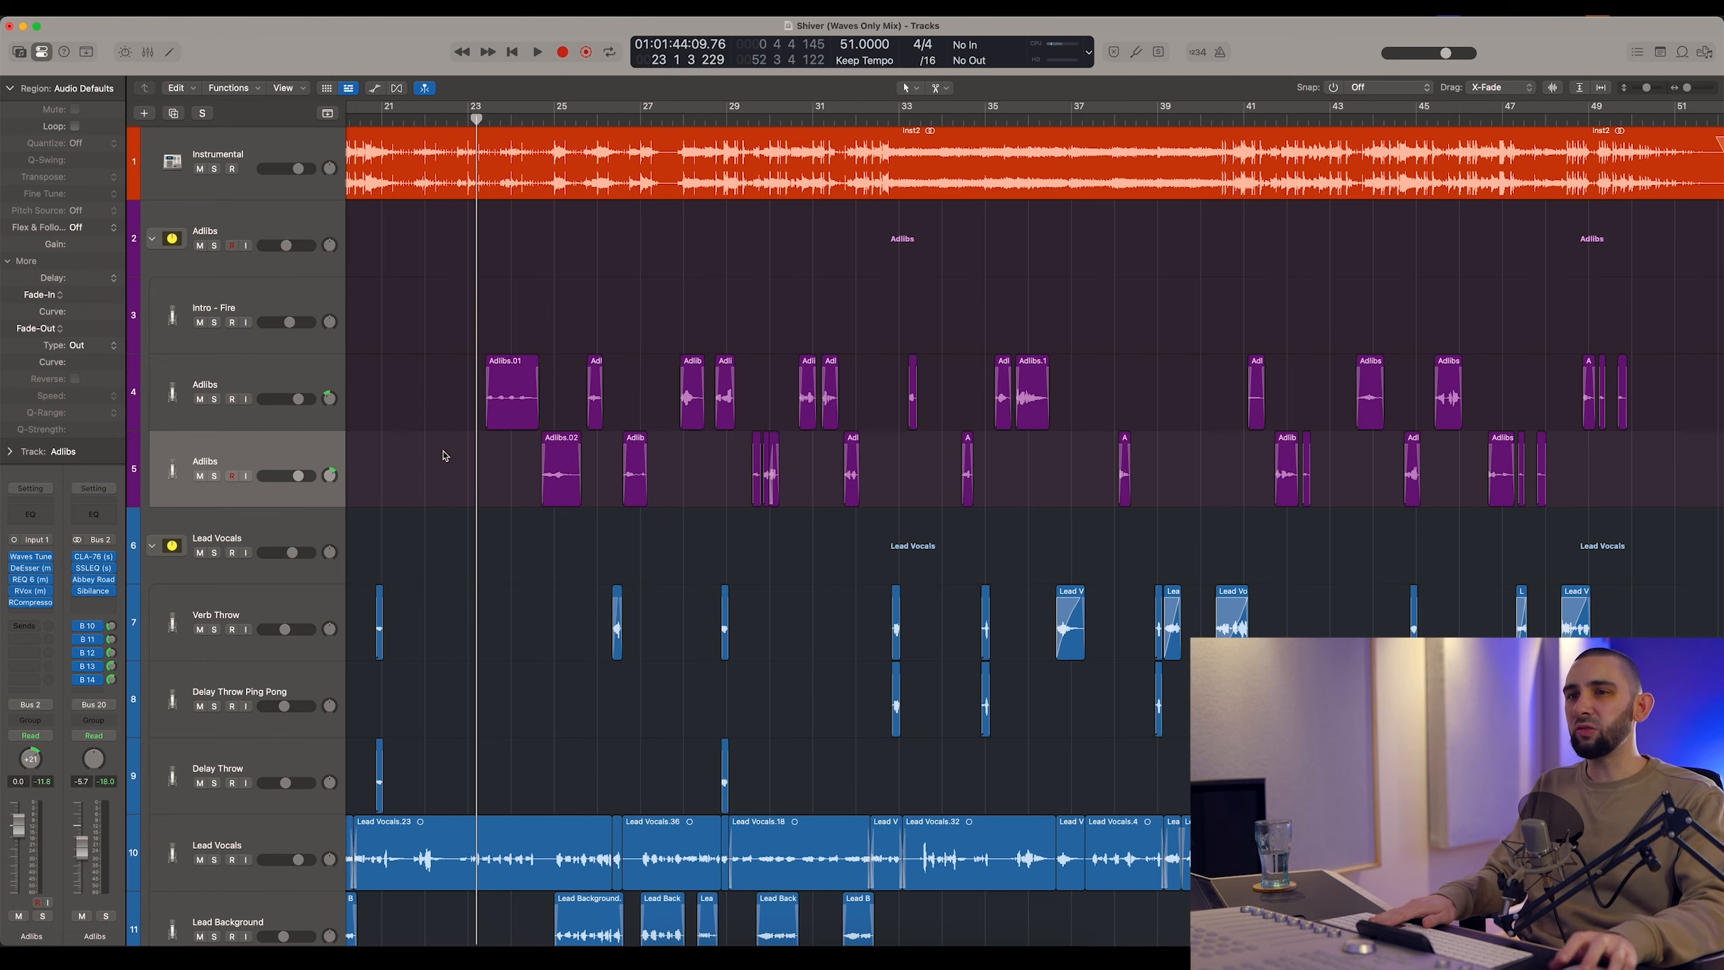
key("z")
key("z")
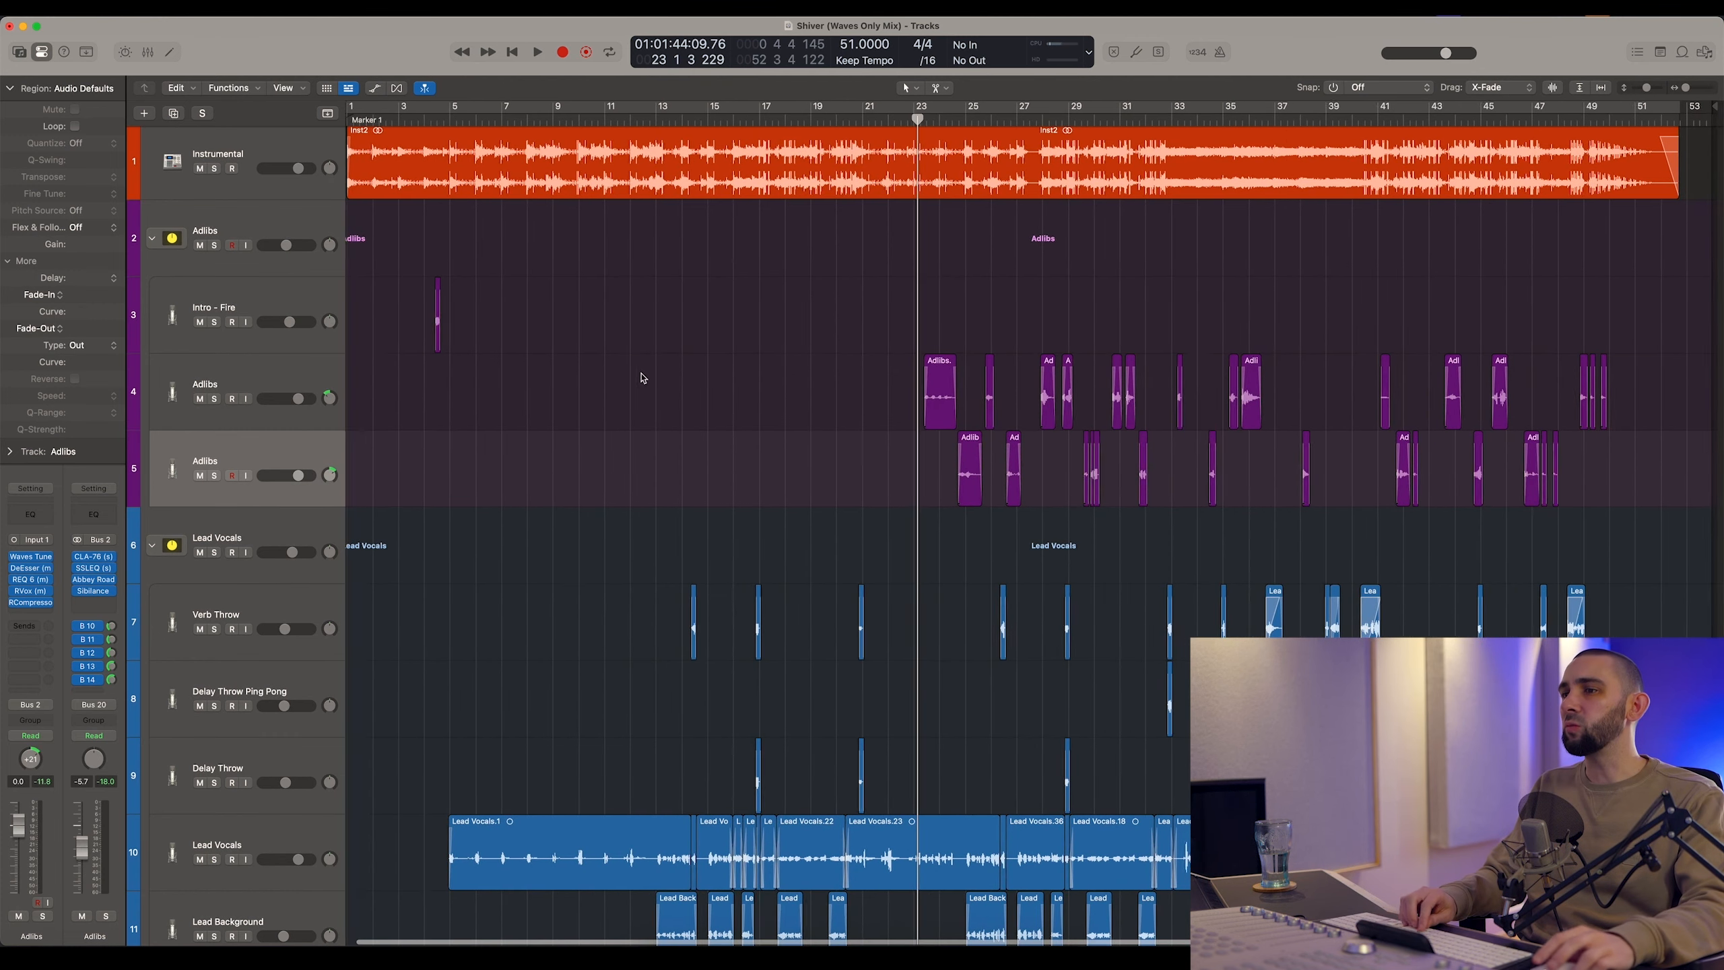
Select the upper Adlibs track, review its Waves Tune Real-Time settings and close the plug-in
left_click(203, 469)
scroll(495, 419, "left", 3)
key("super+Left")
left_click(425, 441)
key("Up")
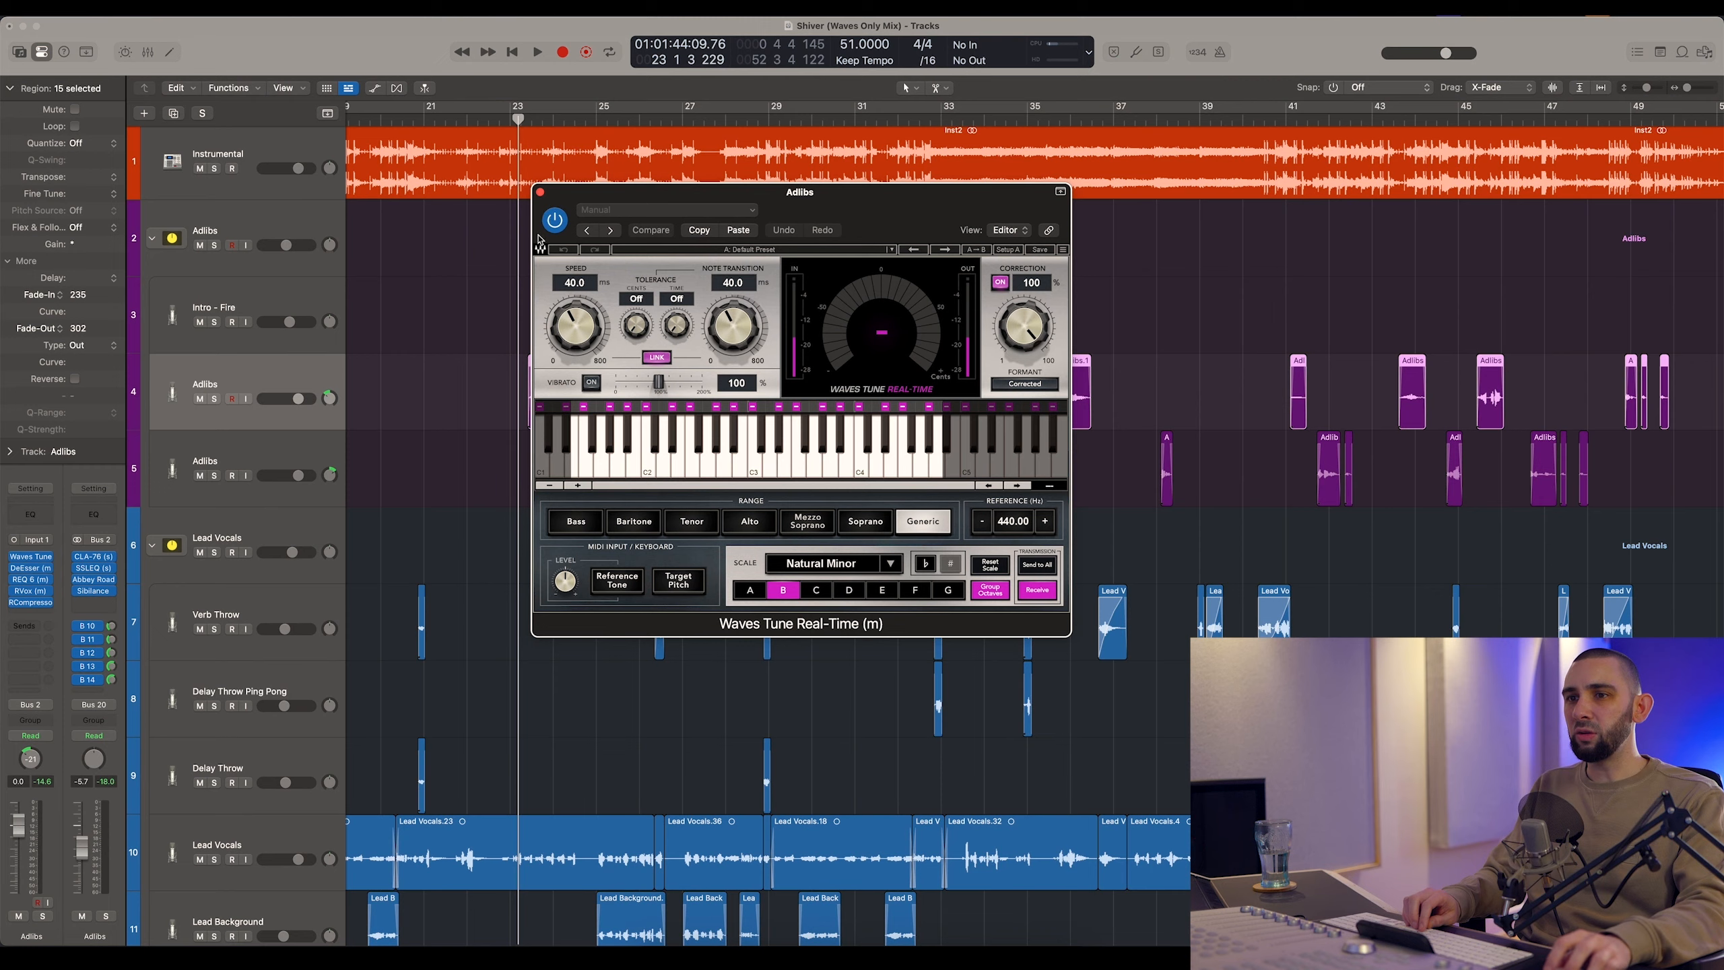
left_click(539, 192)
Review the SSLEQ settings on the Adlibs bus, close the plug-in and look over the other vocal tracks
left_click(97, 569)
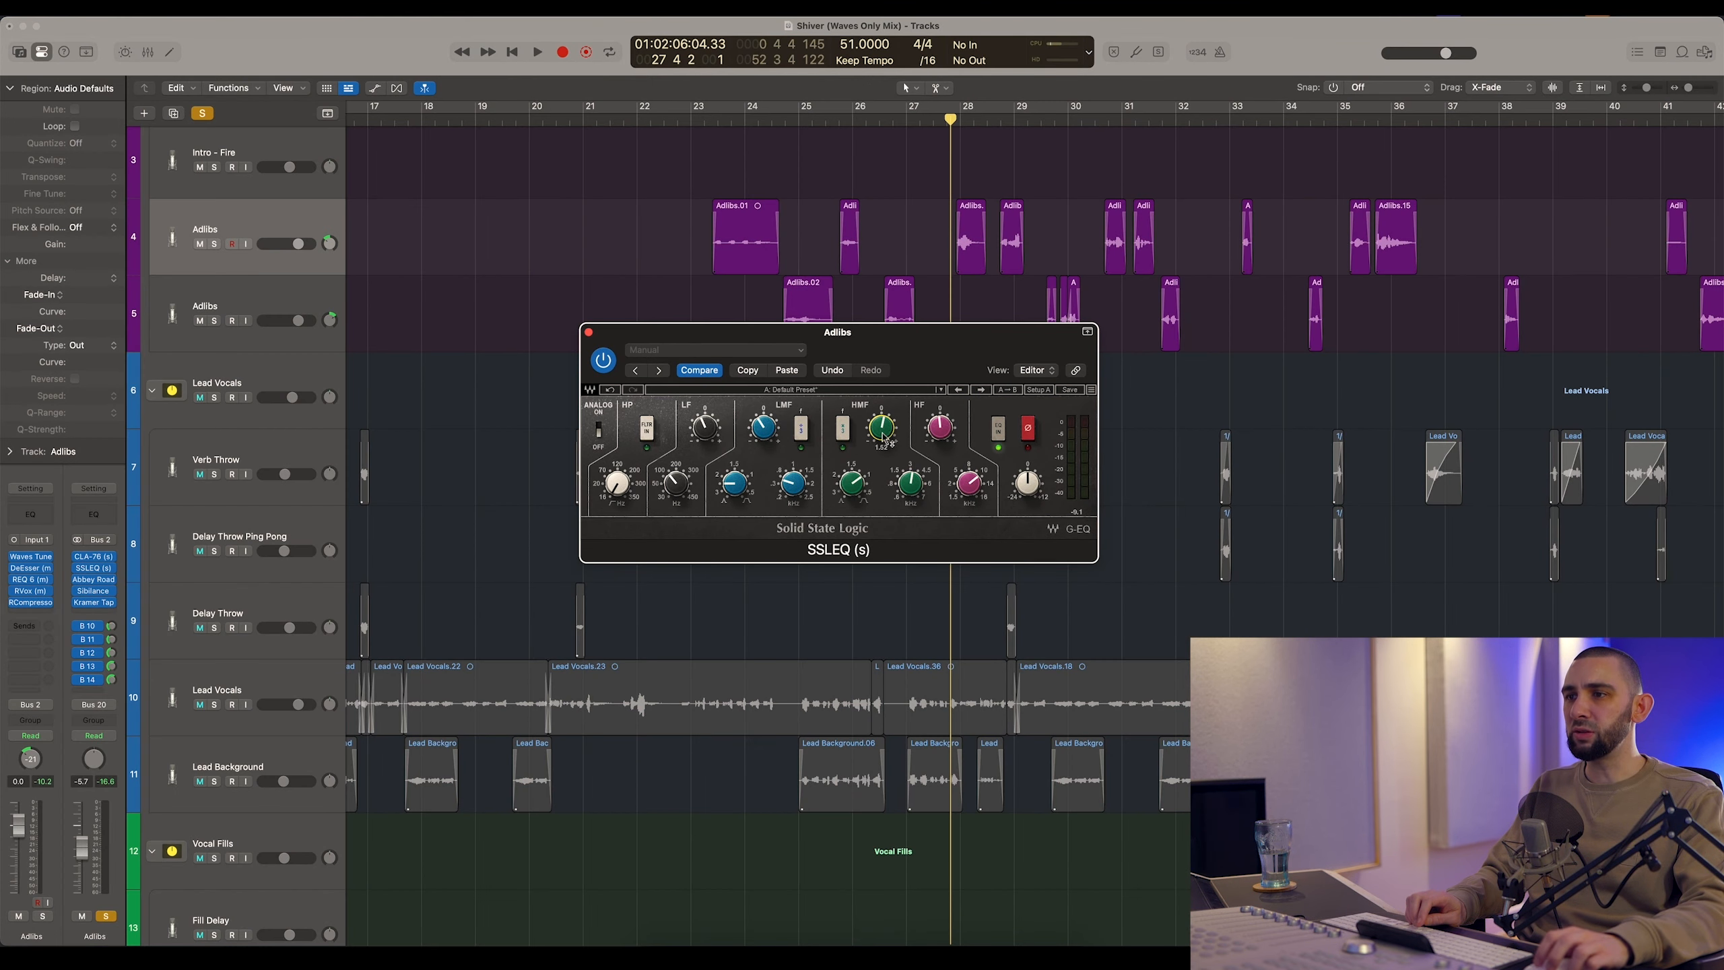
scroll(984, 224, "down", 2)
left_click(964, 252)
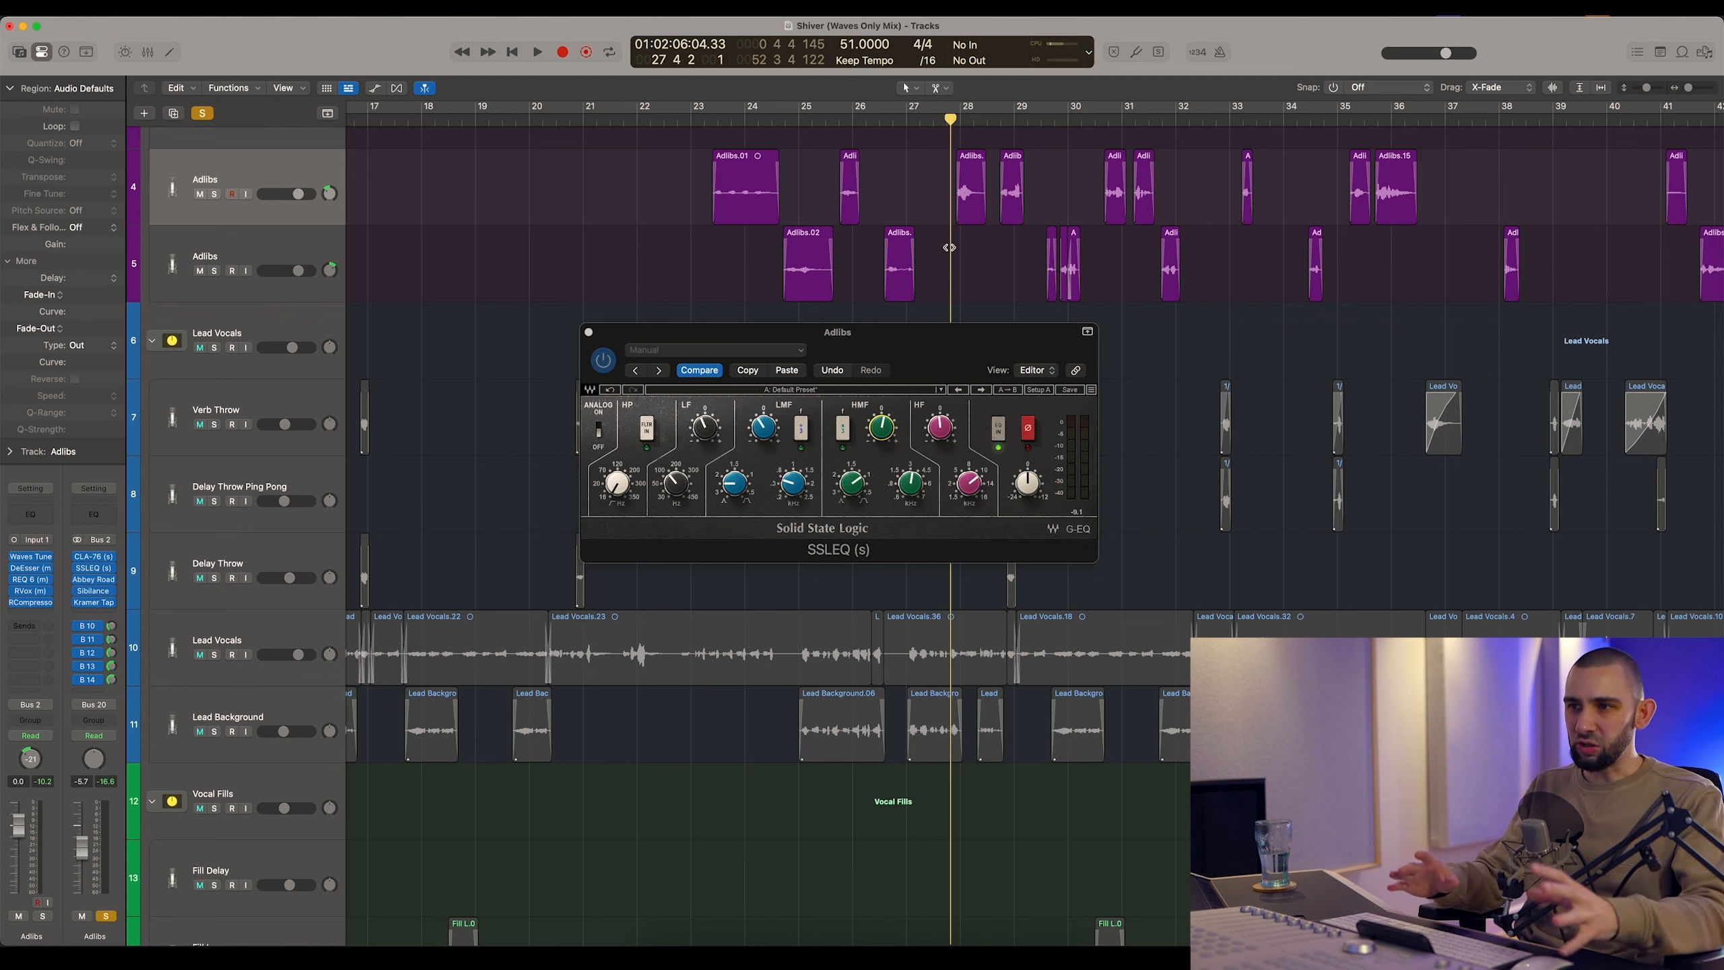
left_click(589, 333)
scroll(815, 327, "right", 4)
scroll(885, 346, "down", 6)
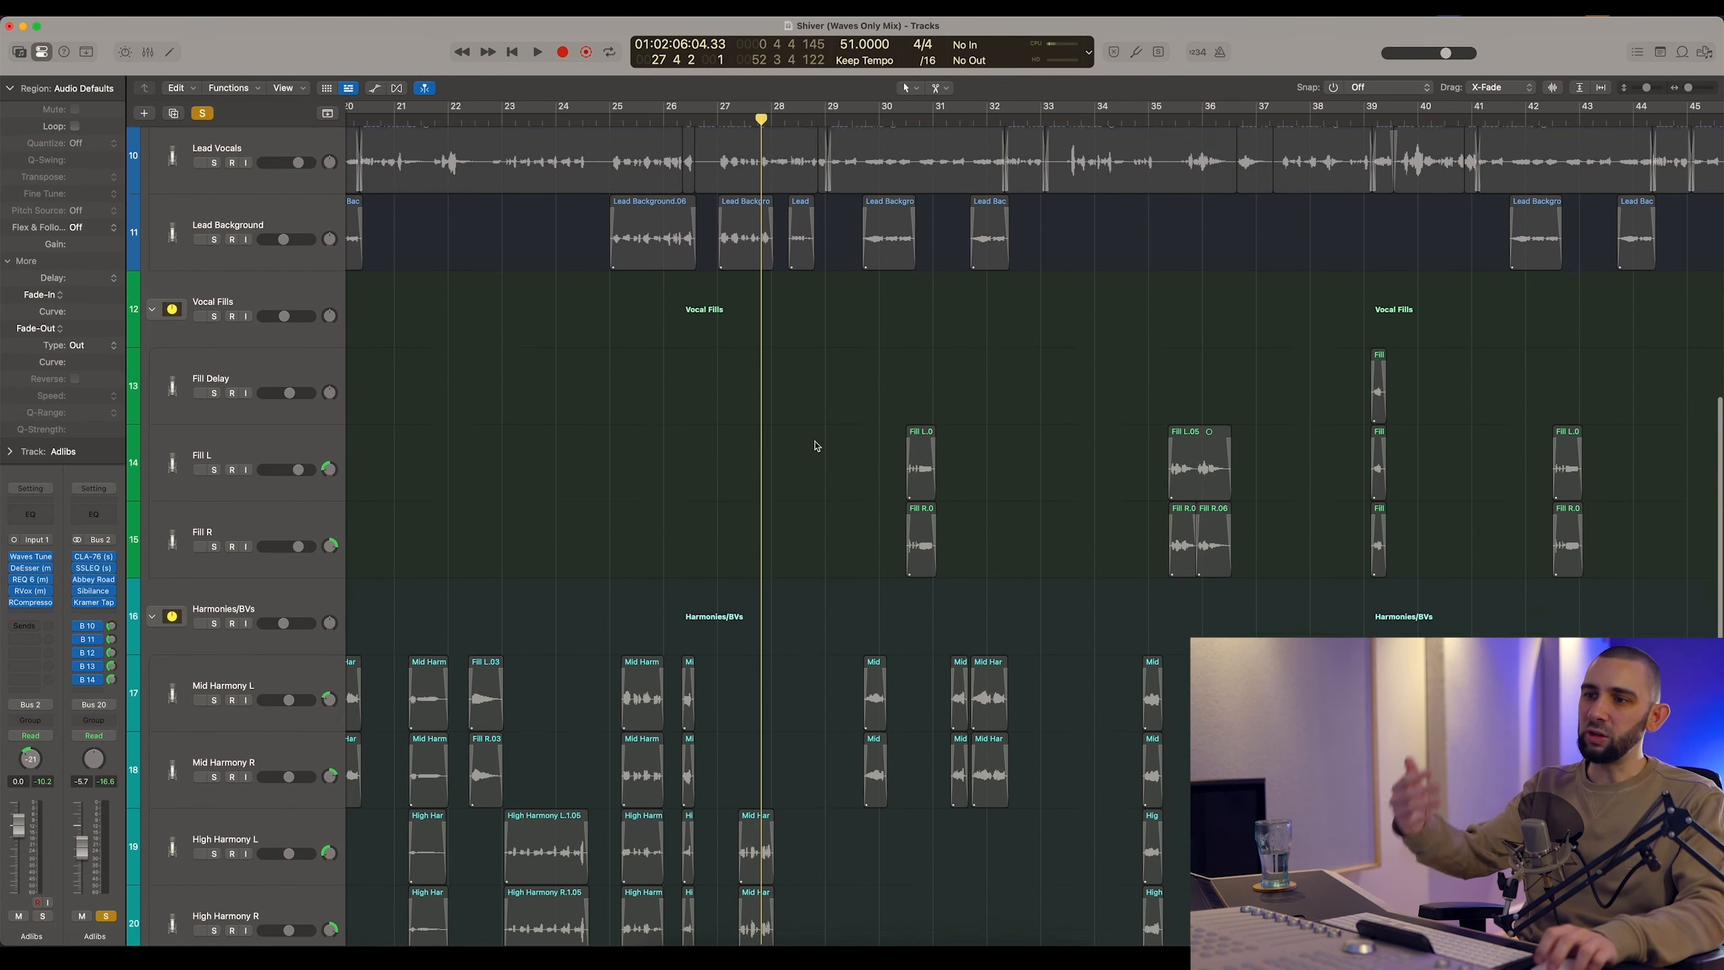
scroll(747, 543, "up", 8)
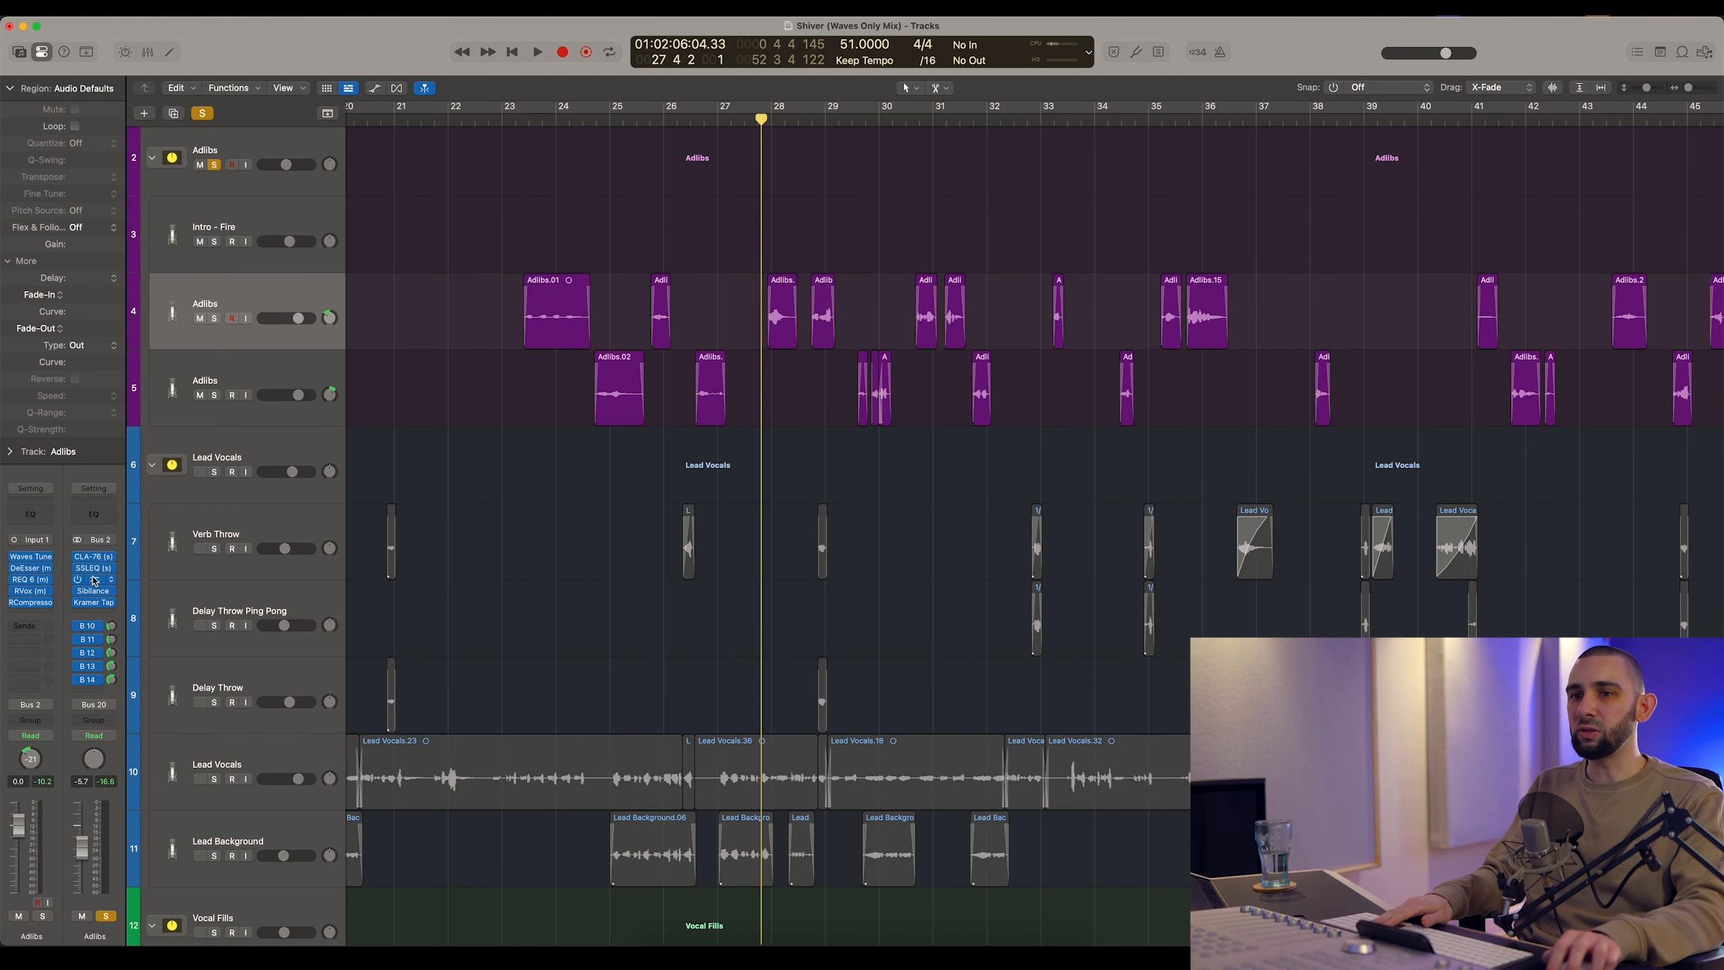
Reopen the Adlibs bus SSLEQ and play the soloed adlibs, bypassing and re-enabling the EQ to compare
left_click(97, 572)
scroll(224, 407, "down", 3)
scroll(221, 204, "up", 3)
key("space")
scroll(408, 285, "down", 2)
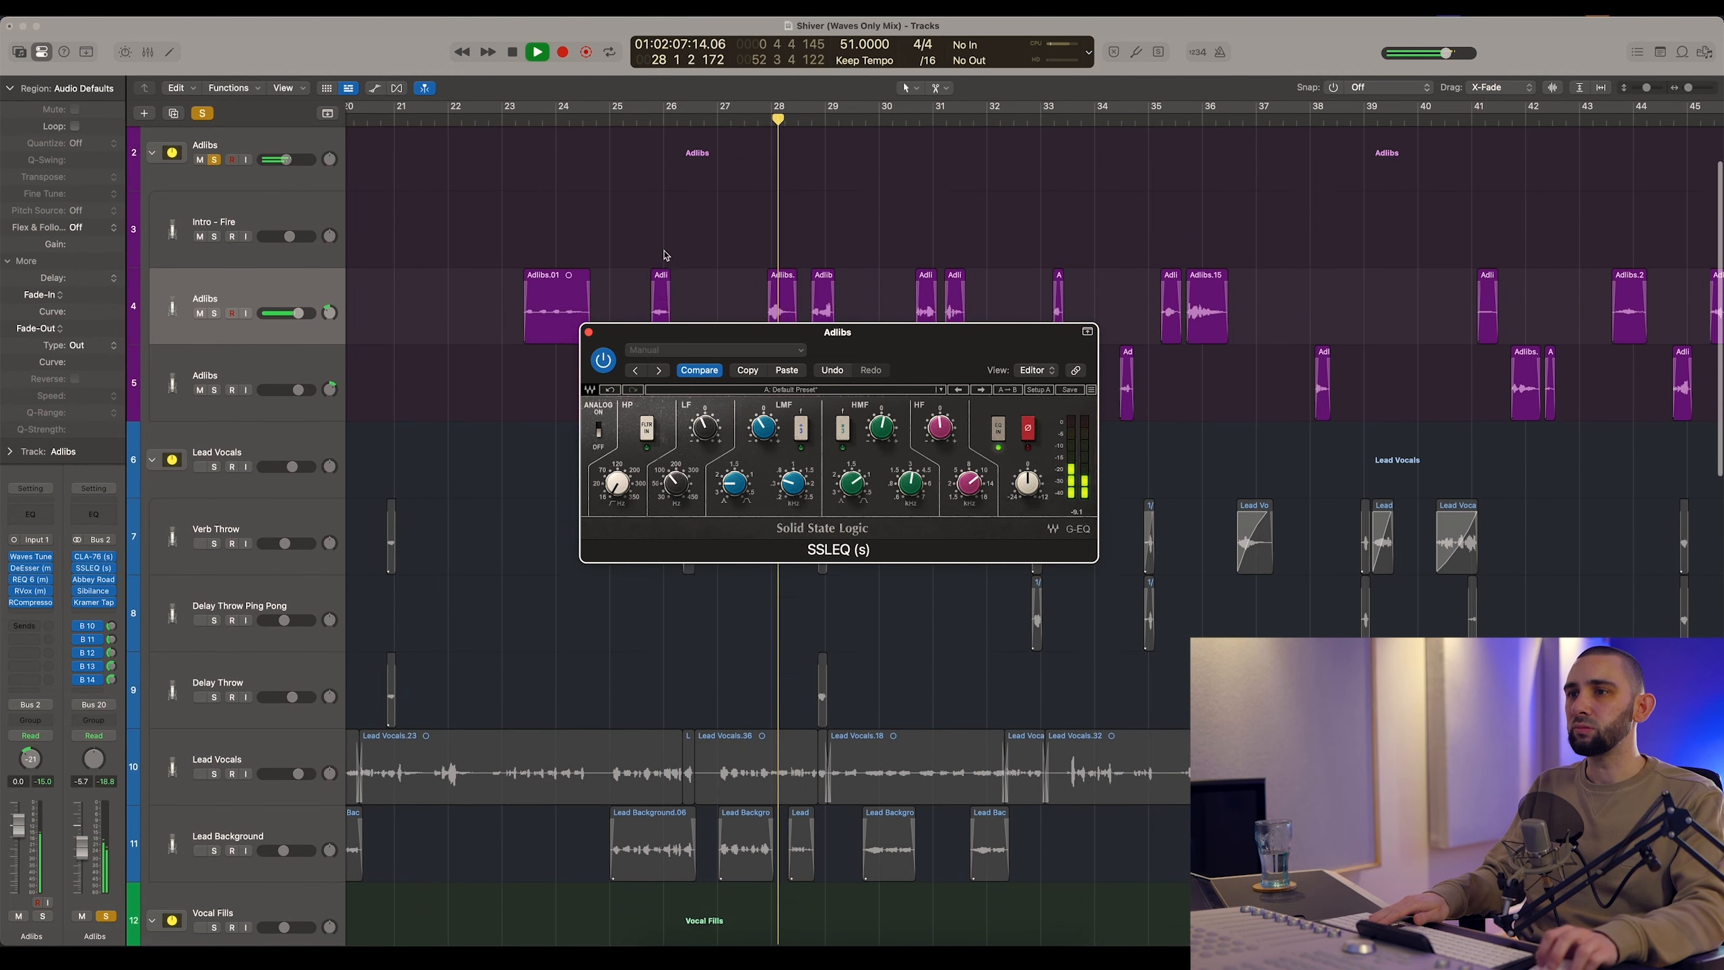
left_click(603, 361)
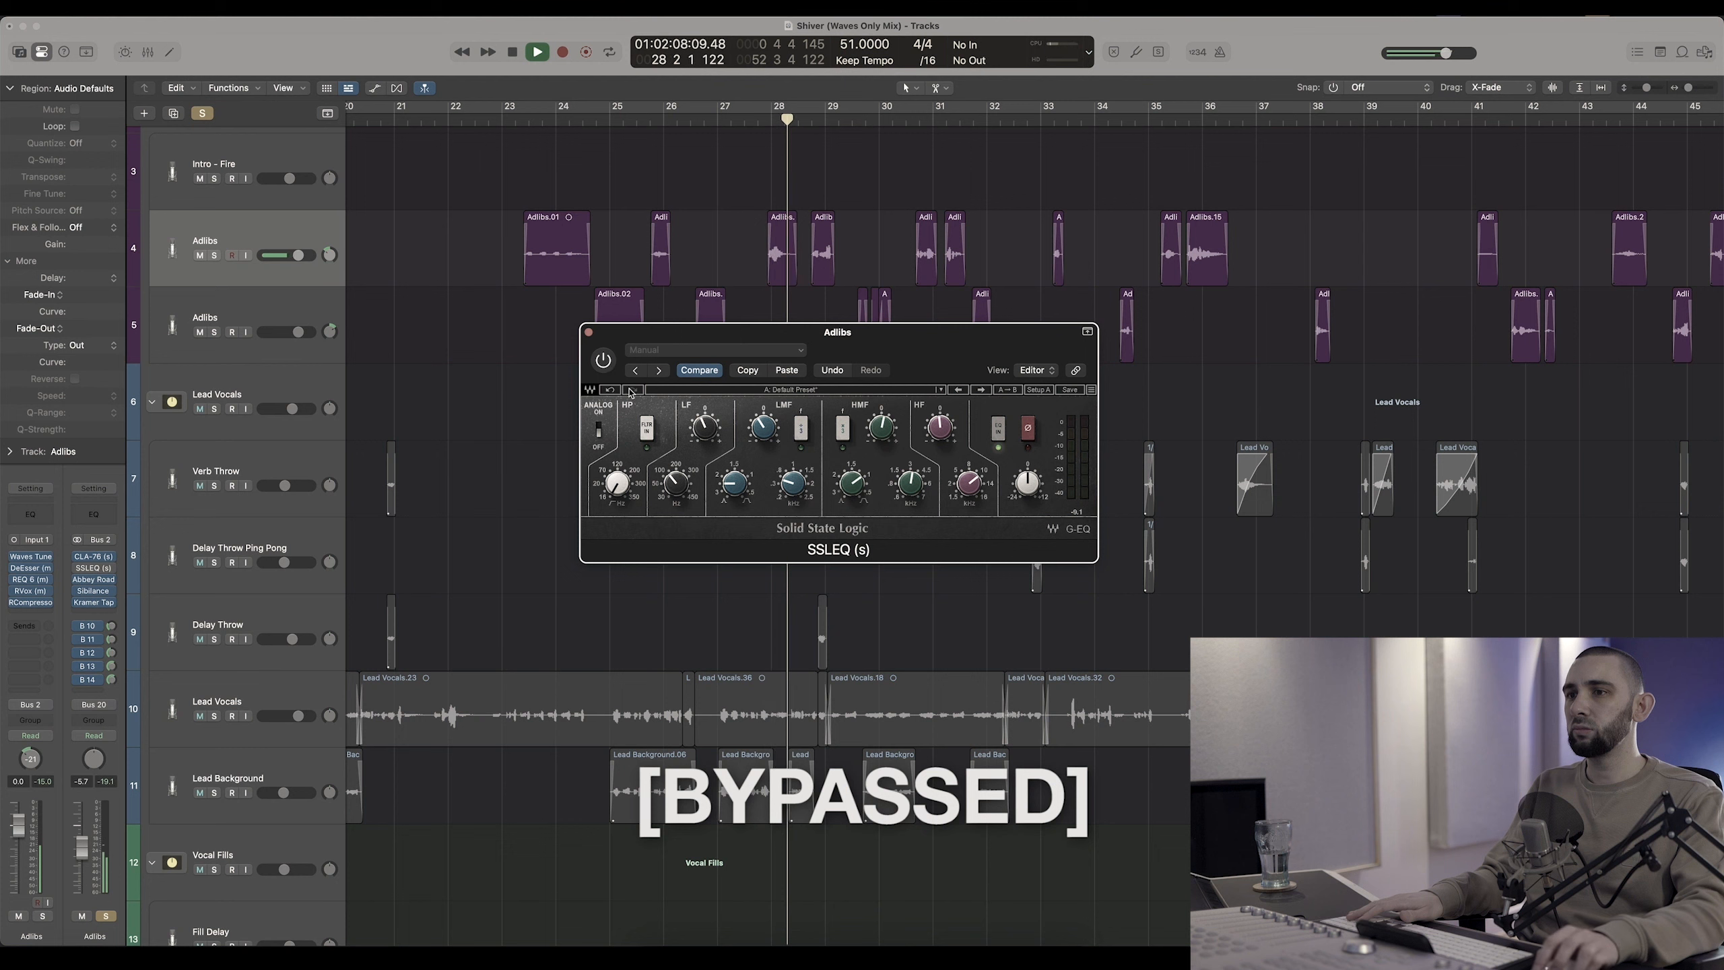
left_click(603, 361)
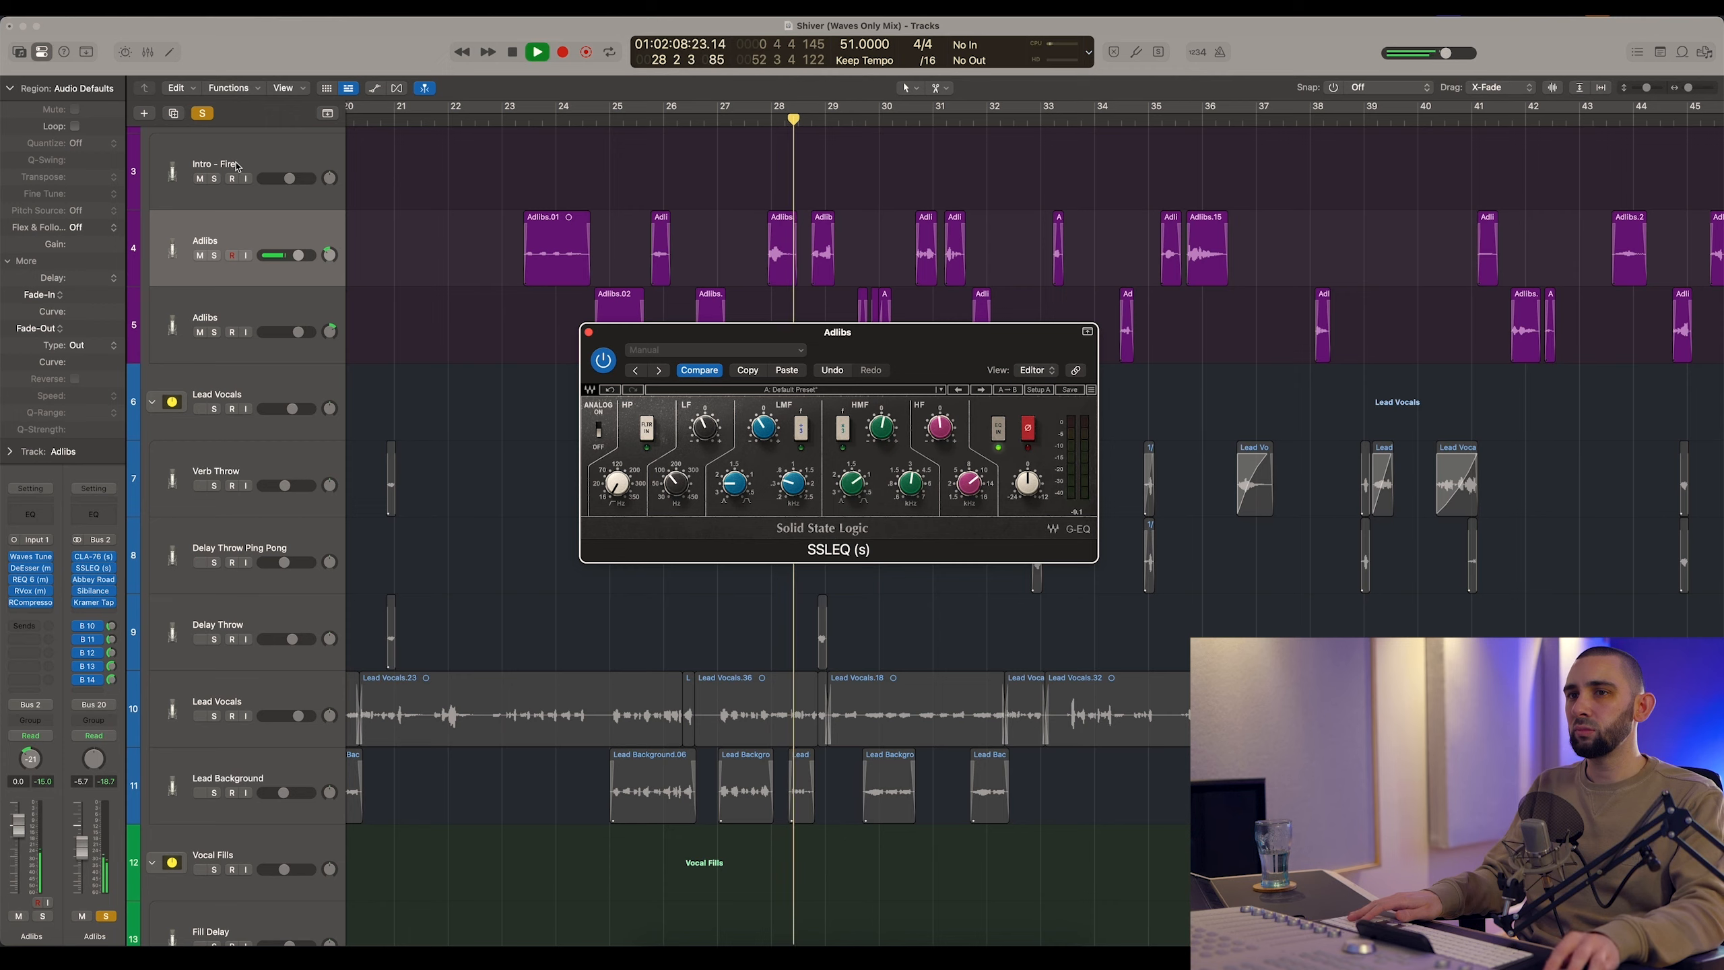
Clear the solo, compare the Adlibs bus SSLEQ bypassed and active in the full mix, and stop playback with the plug-in closed
left_click(203, 114)
scroll(801, 282, "down", 3)
key("super+Right")
key("super+Right")
key("super+Right")
key("super+Right")
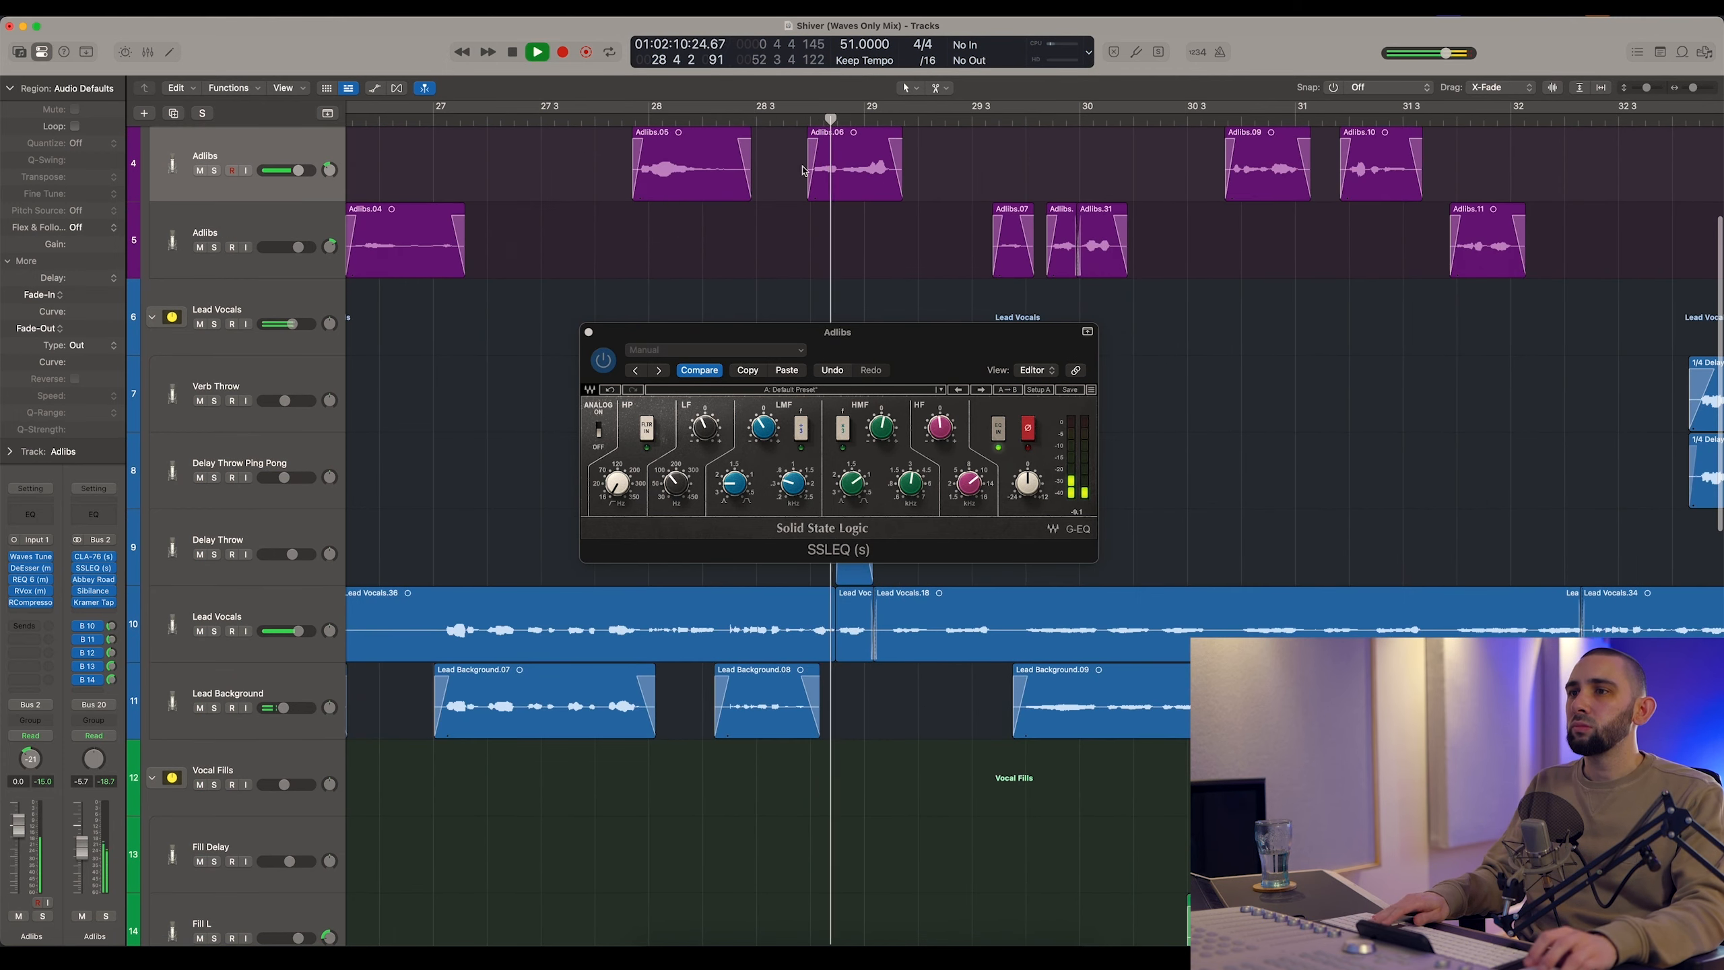
scroll(804, 198, "up", 2)
left_click(794, 120)
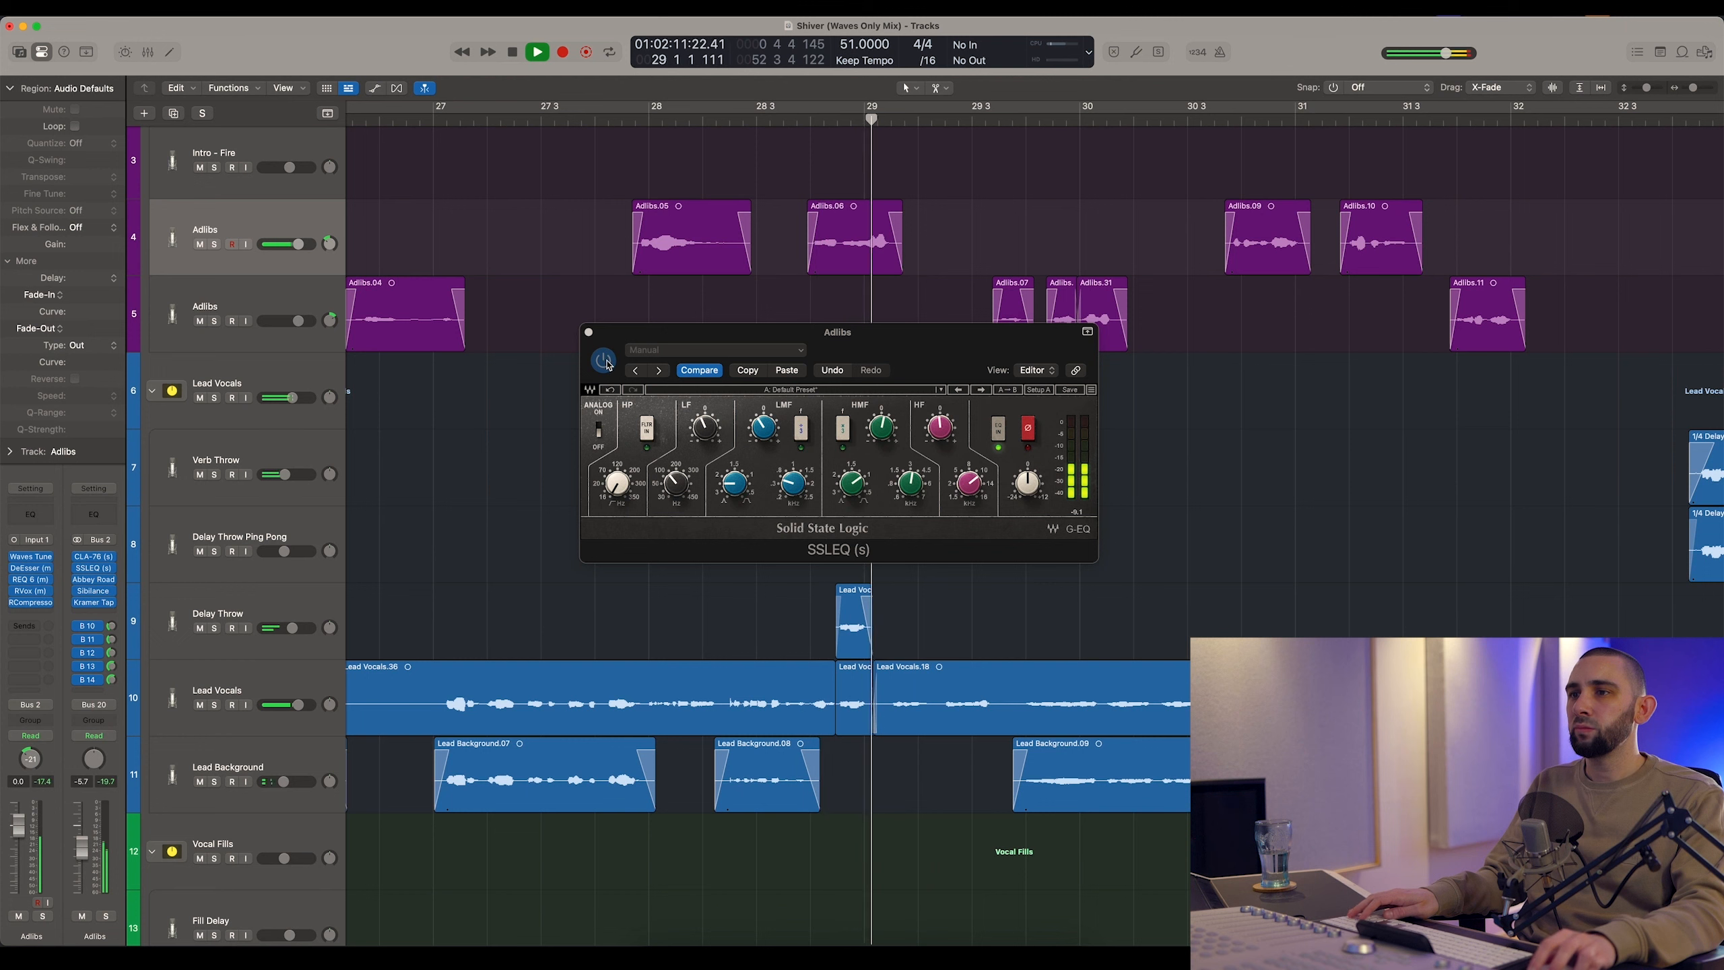
left_click(603, 360)
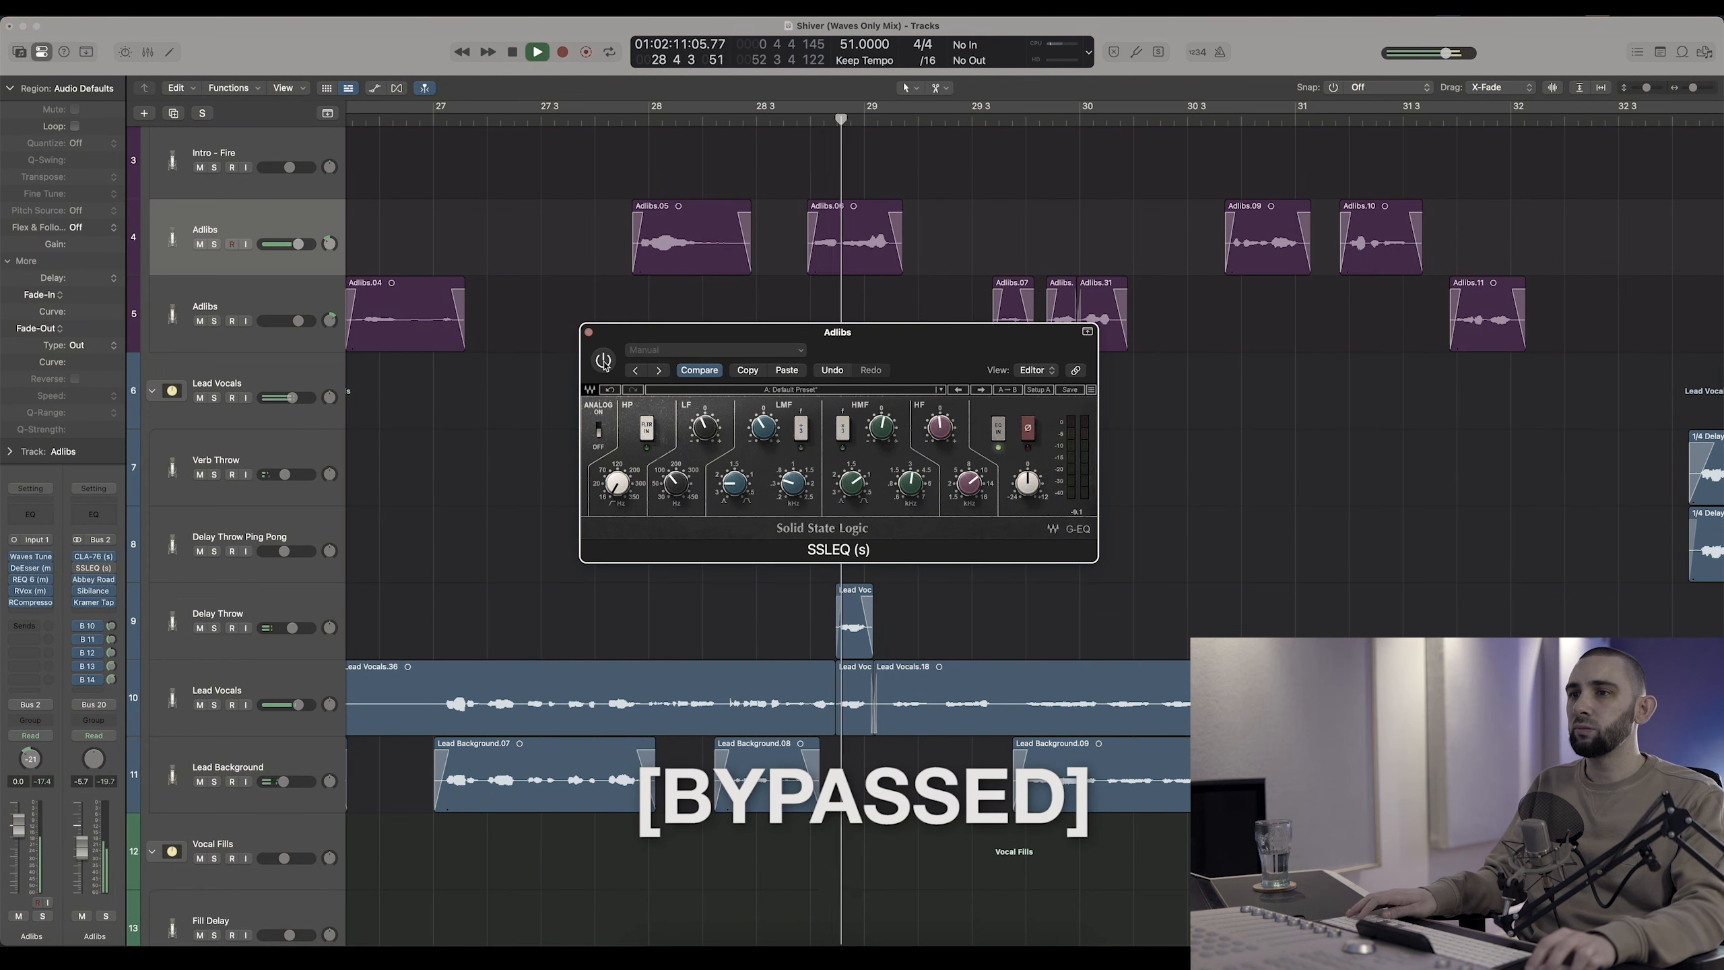
left_click(603, 359)
left_click(589, 332)
key("super+Left")
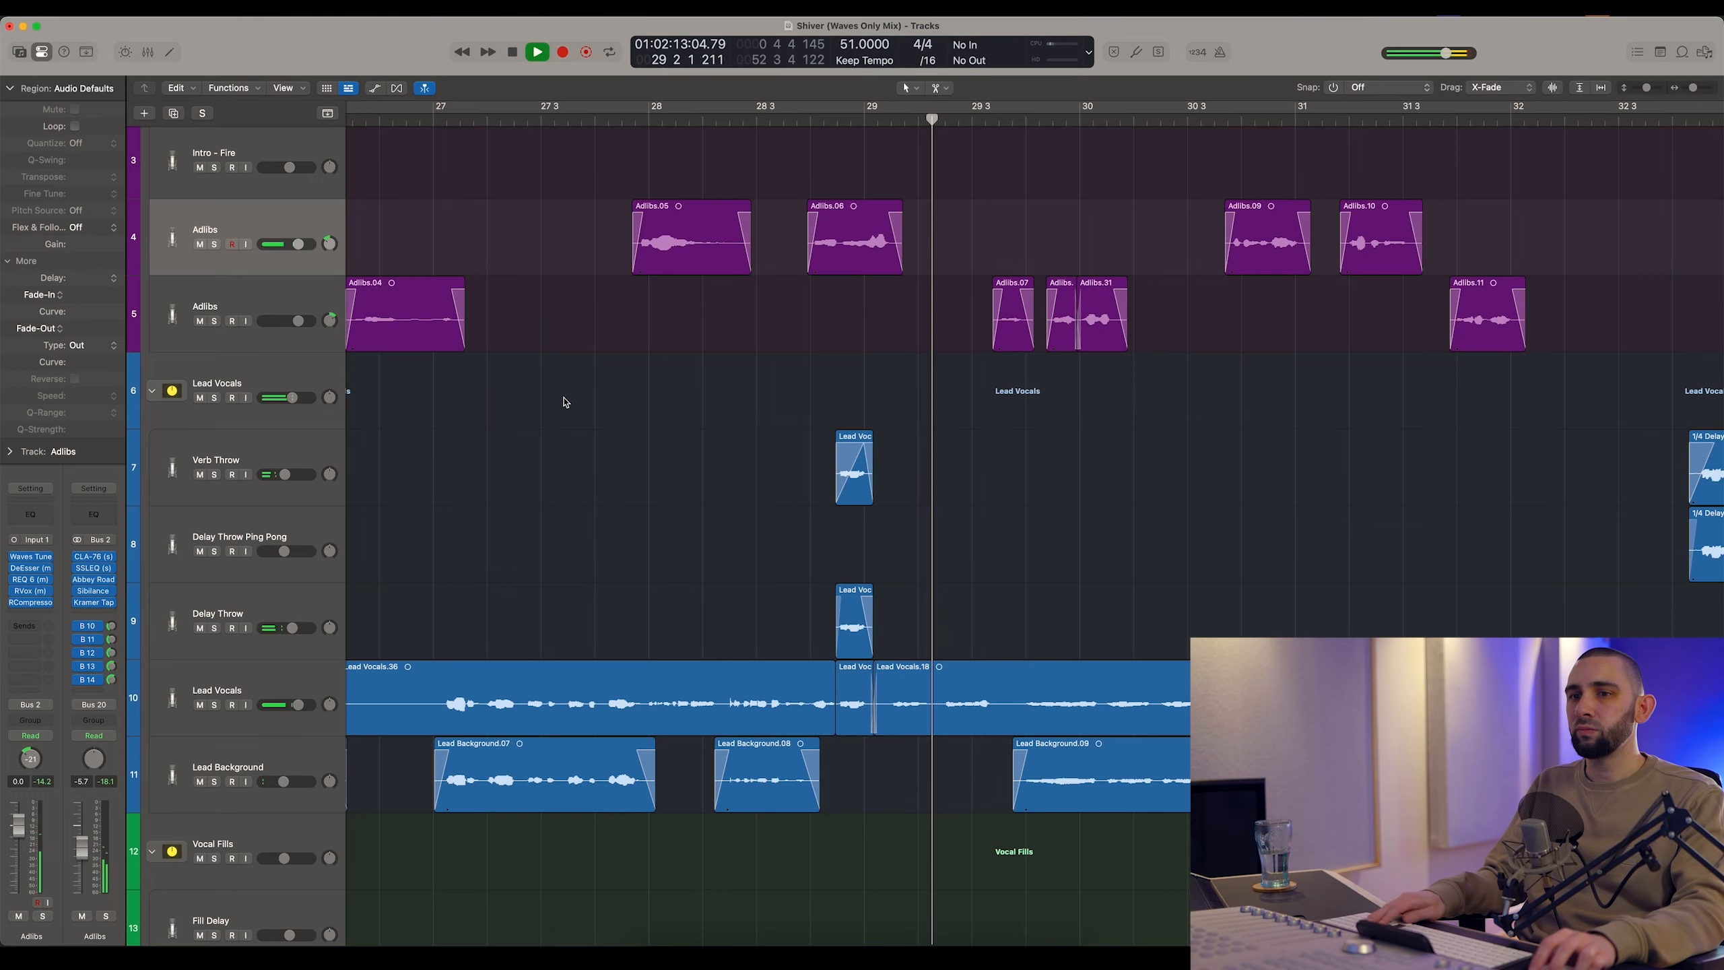
key("space")
Open the Abbey Road Saturator on the Adlibs bus and reposition its window over the tracks for inspection
left_click(93, 579)
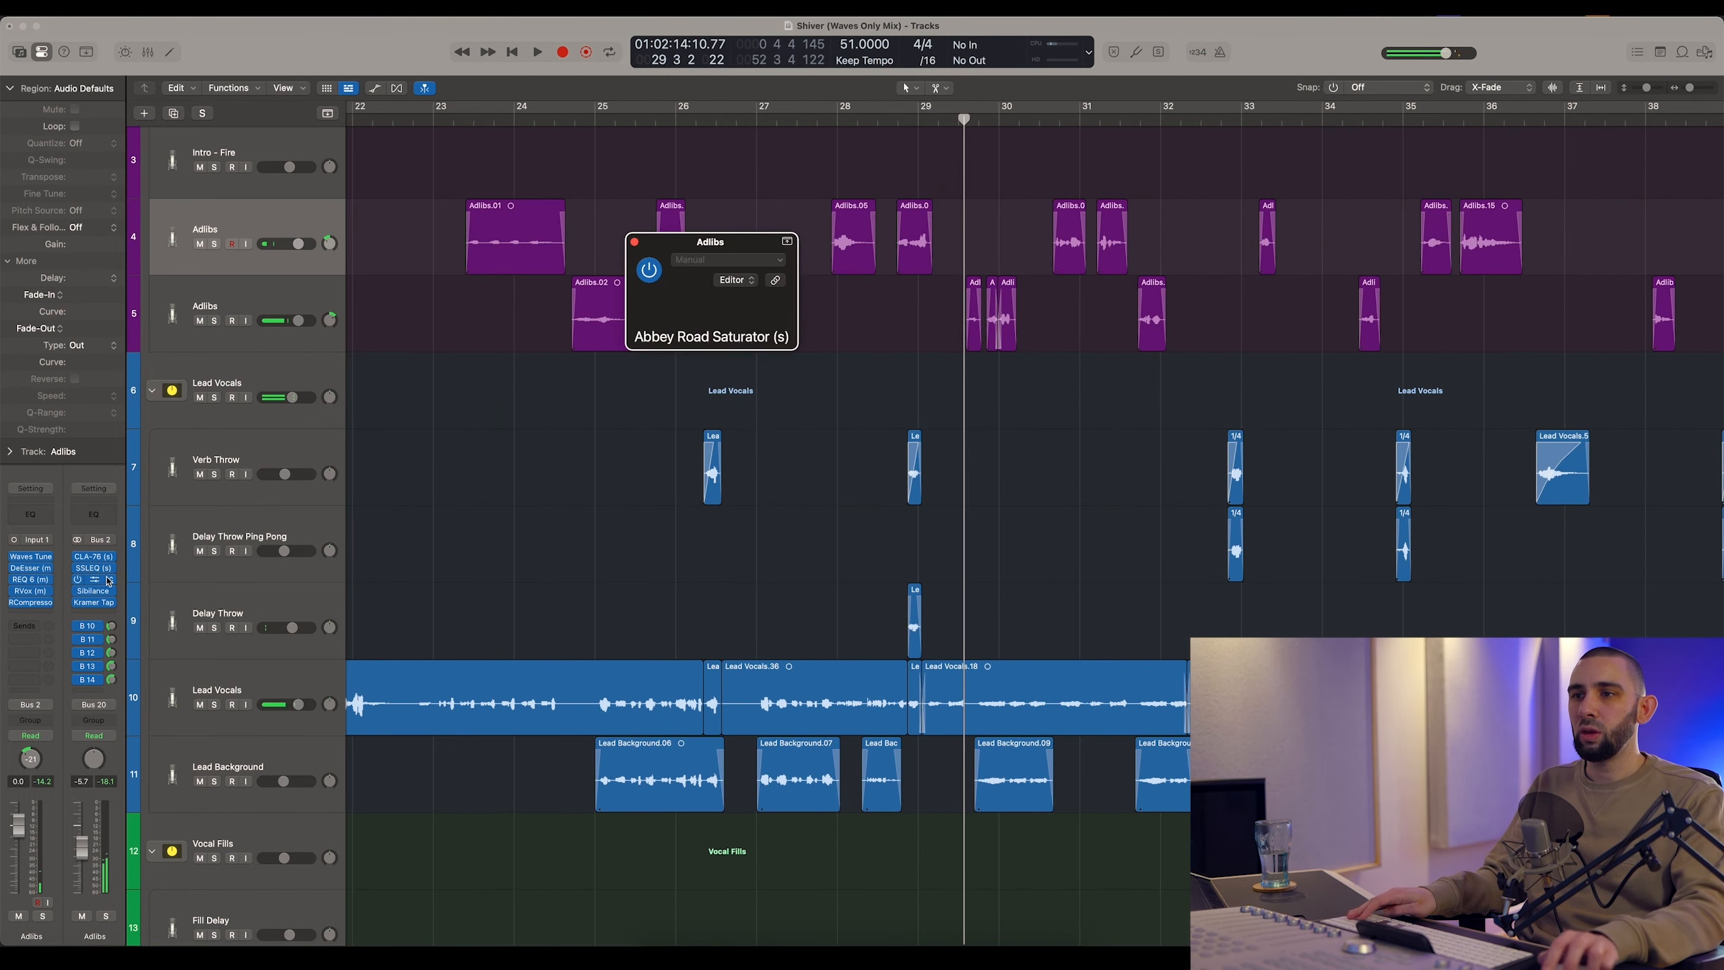
left_click_drag(701, 253, 732, 287)
scroll(120, 440, "down", 2)
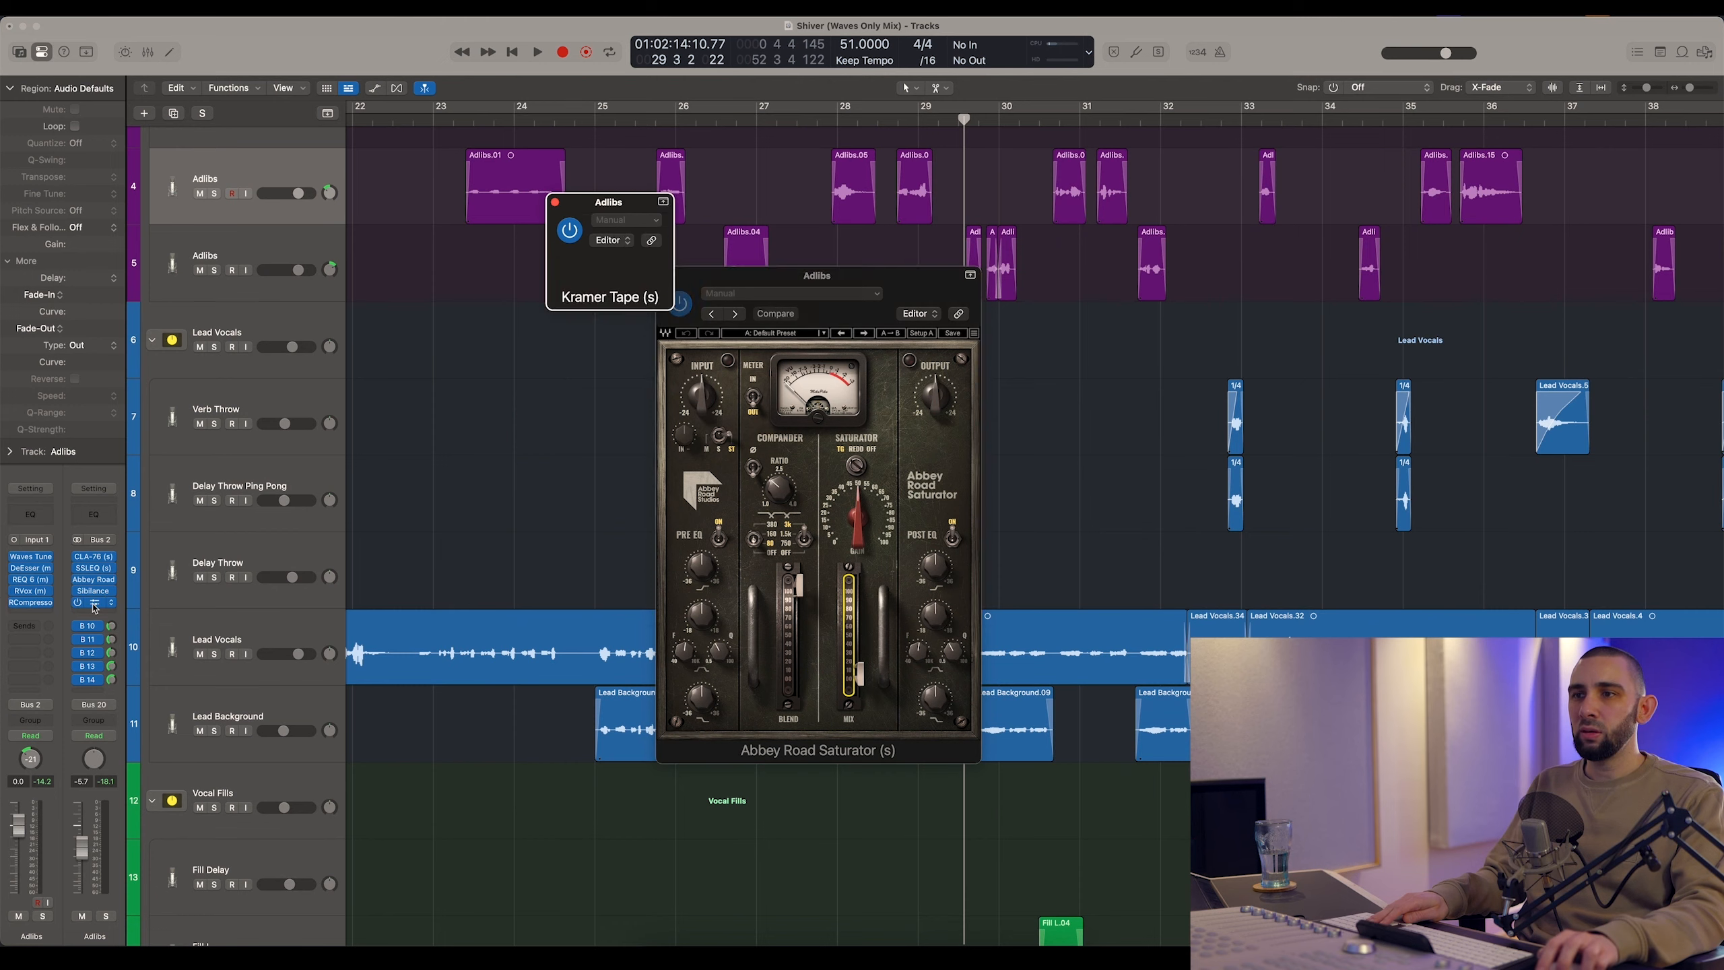
Open the Kramer Tape on the Adlibs bus, close the Abbey Road Saturator and place the tape plug-in over the tracks for inspection
left_click(95, 602)
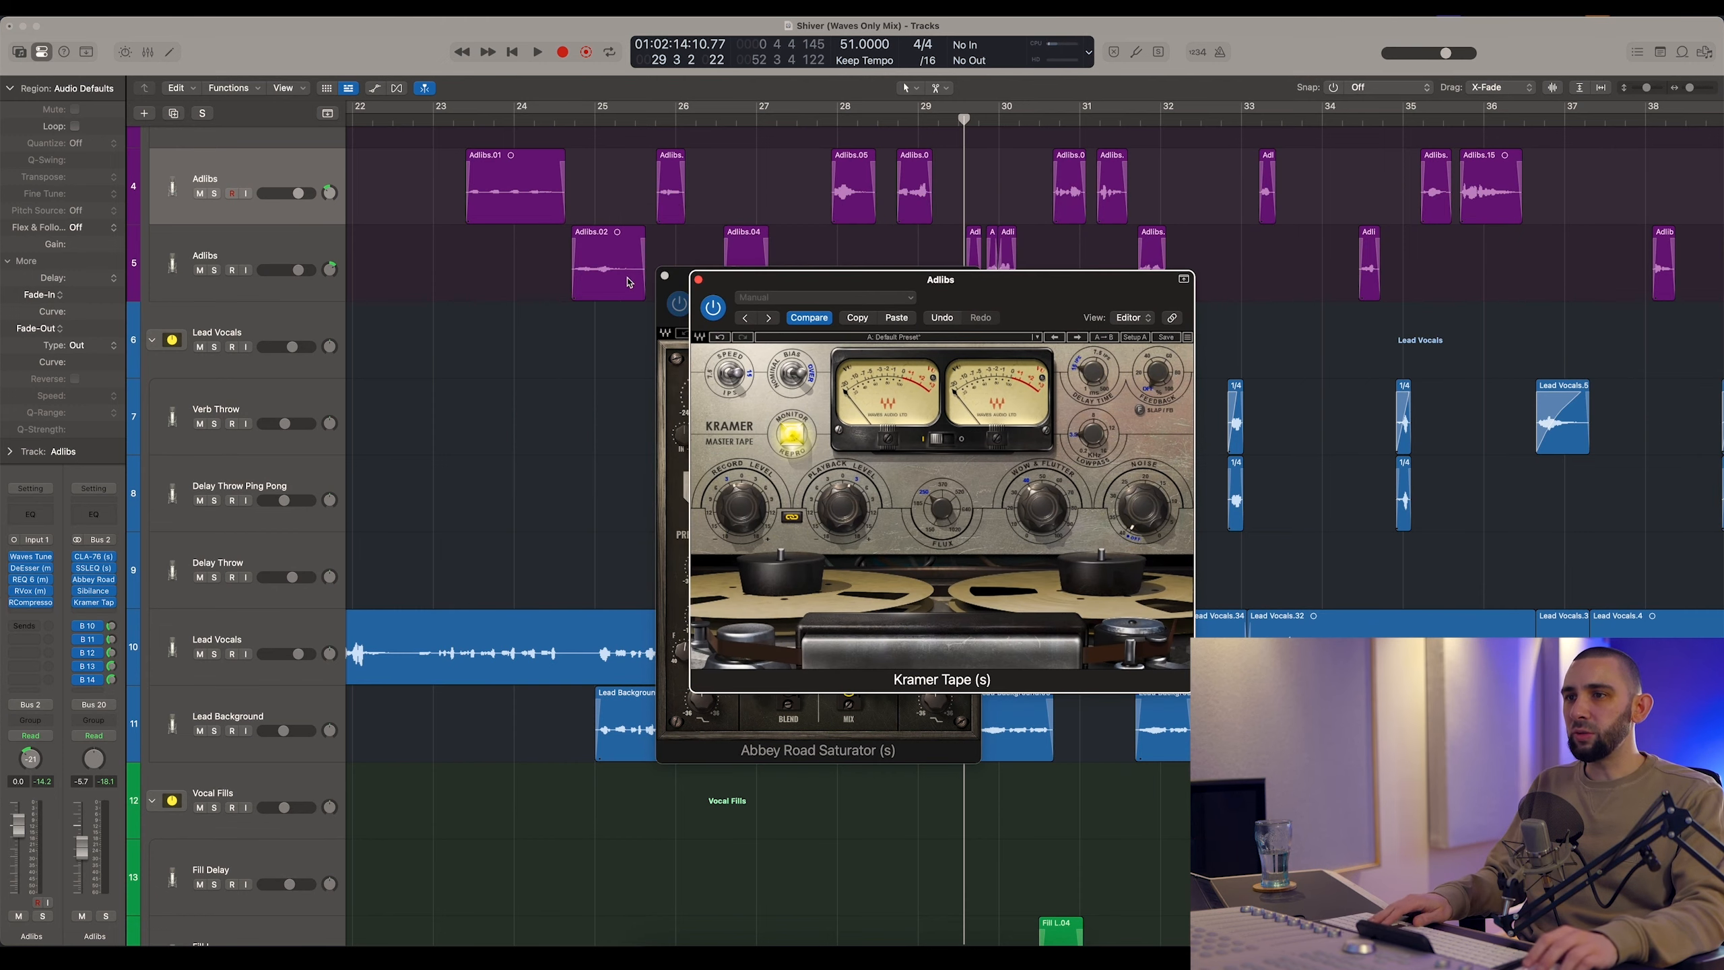
left_click(665, 278)
left_click_drag(747, 279, 674, 250)
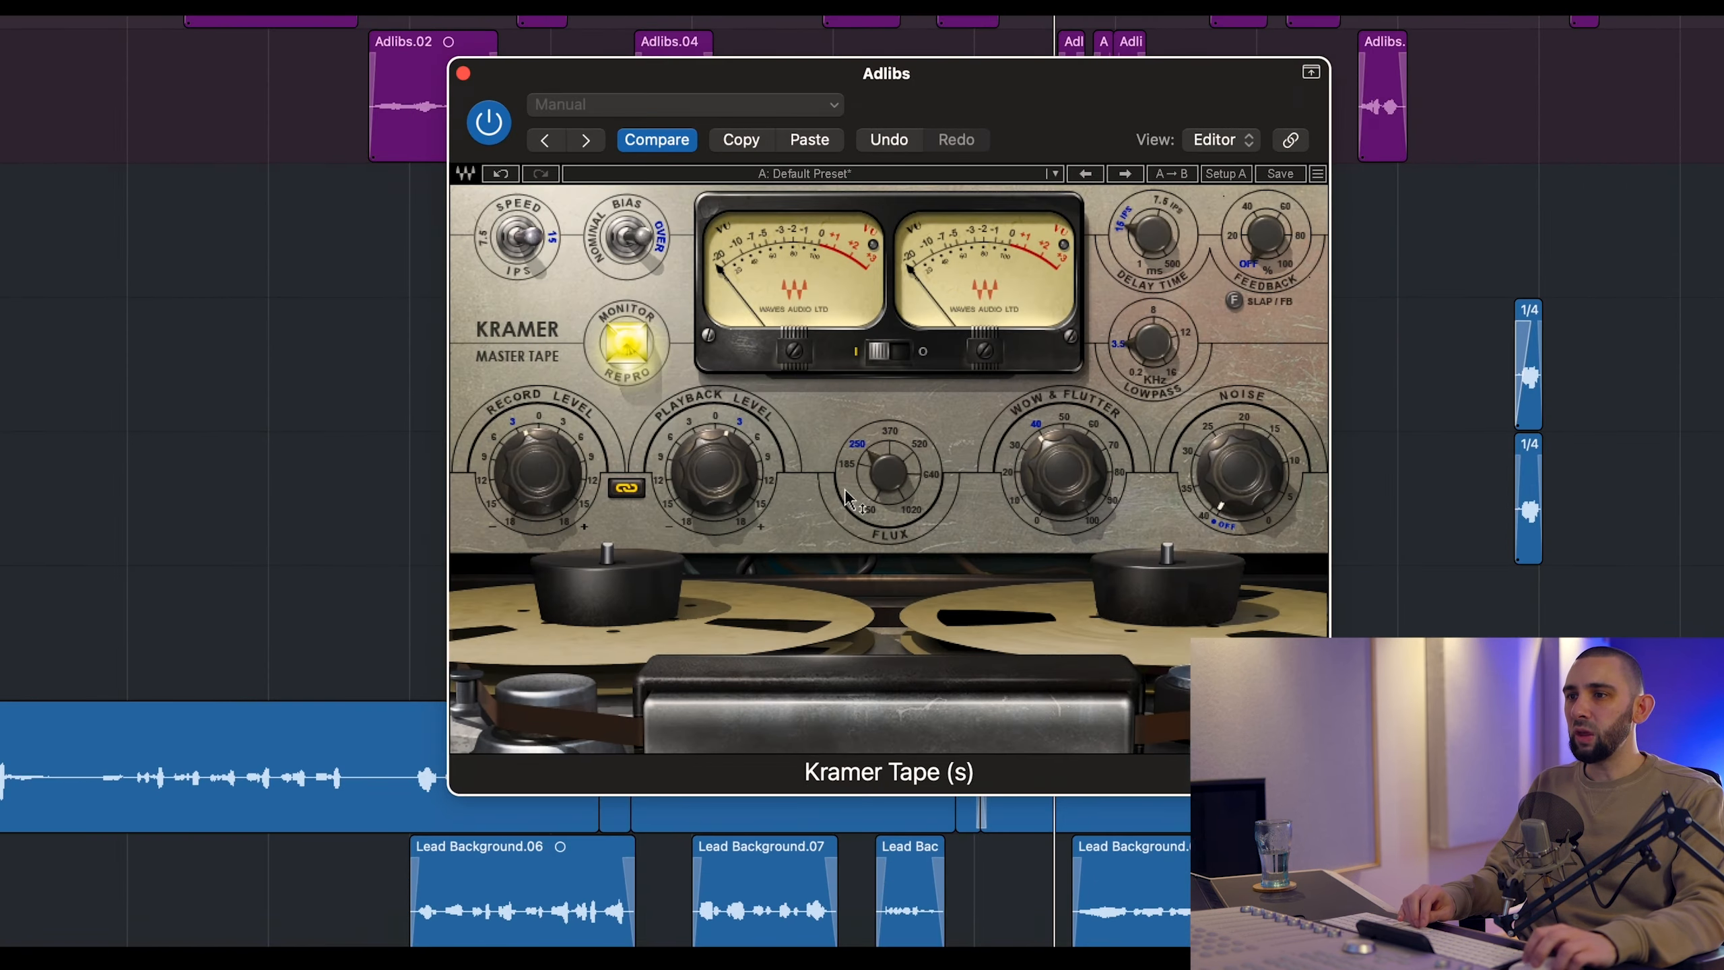
left_click_drag(859, 486, 859, 485)
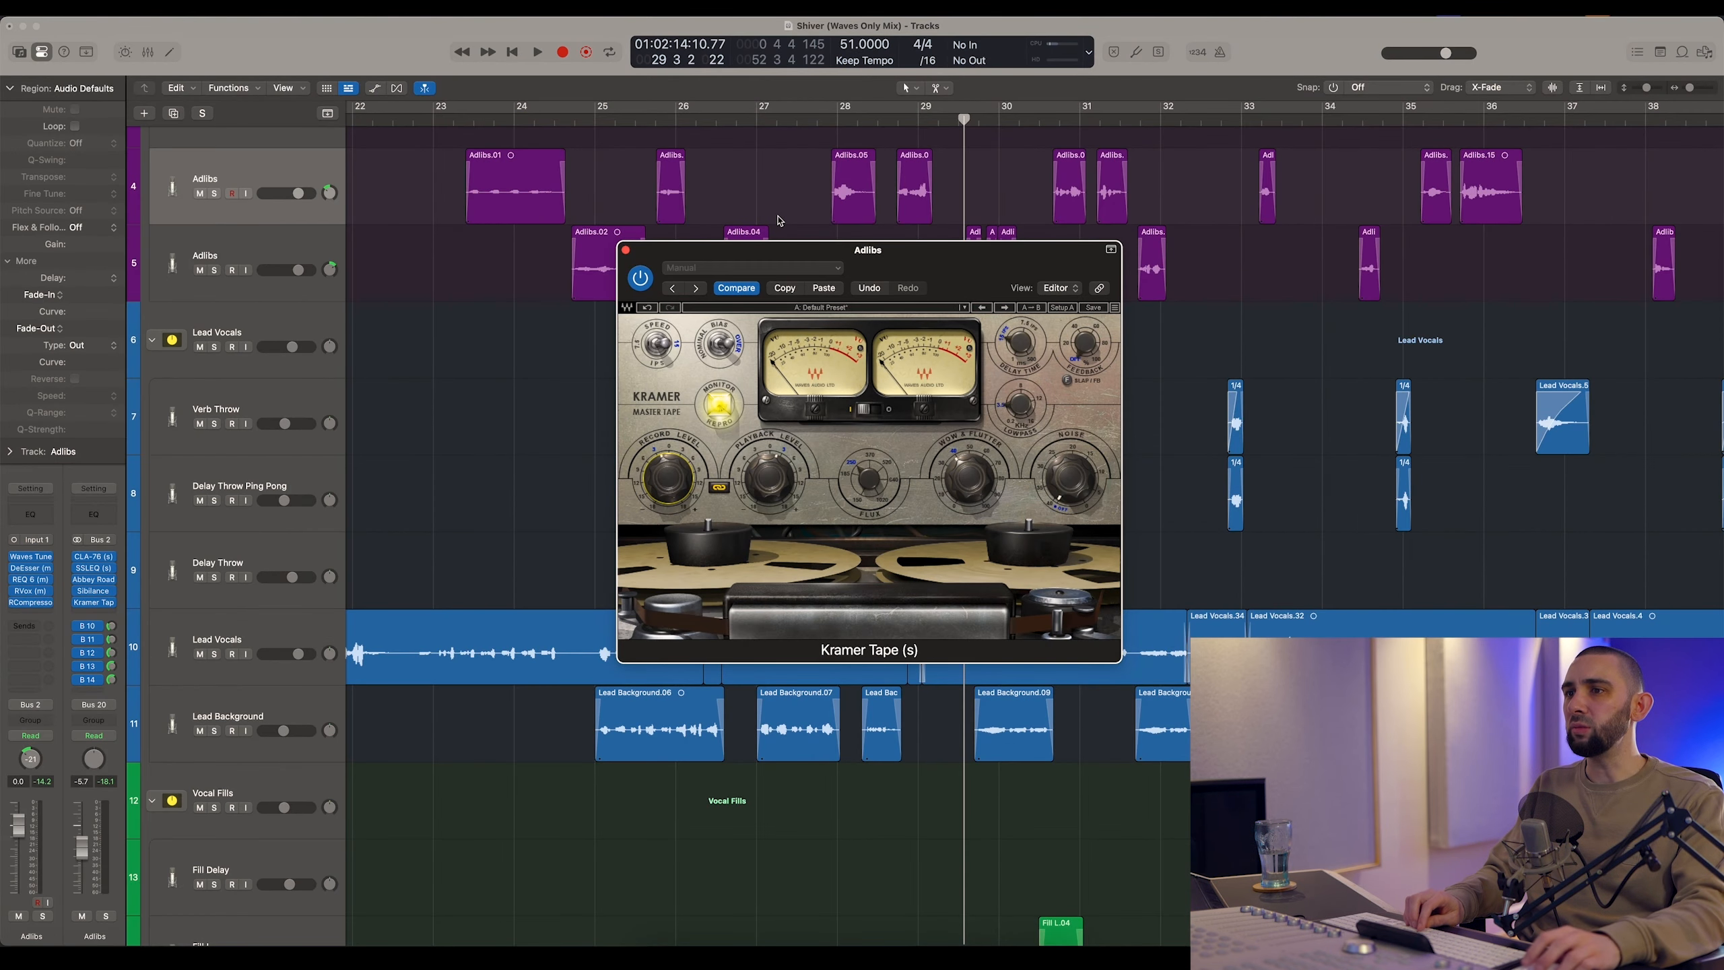
left_click_drag(769, 301, 770, 287)
left_click(1004, 202)
key("super+Left")
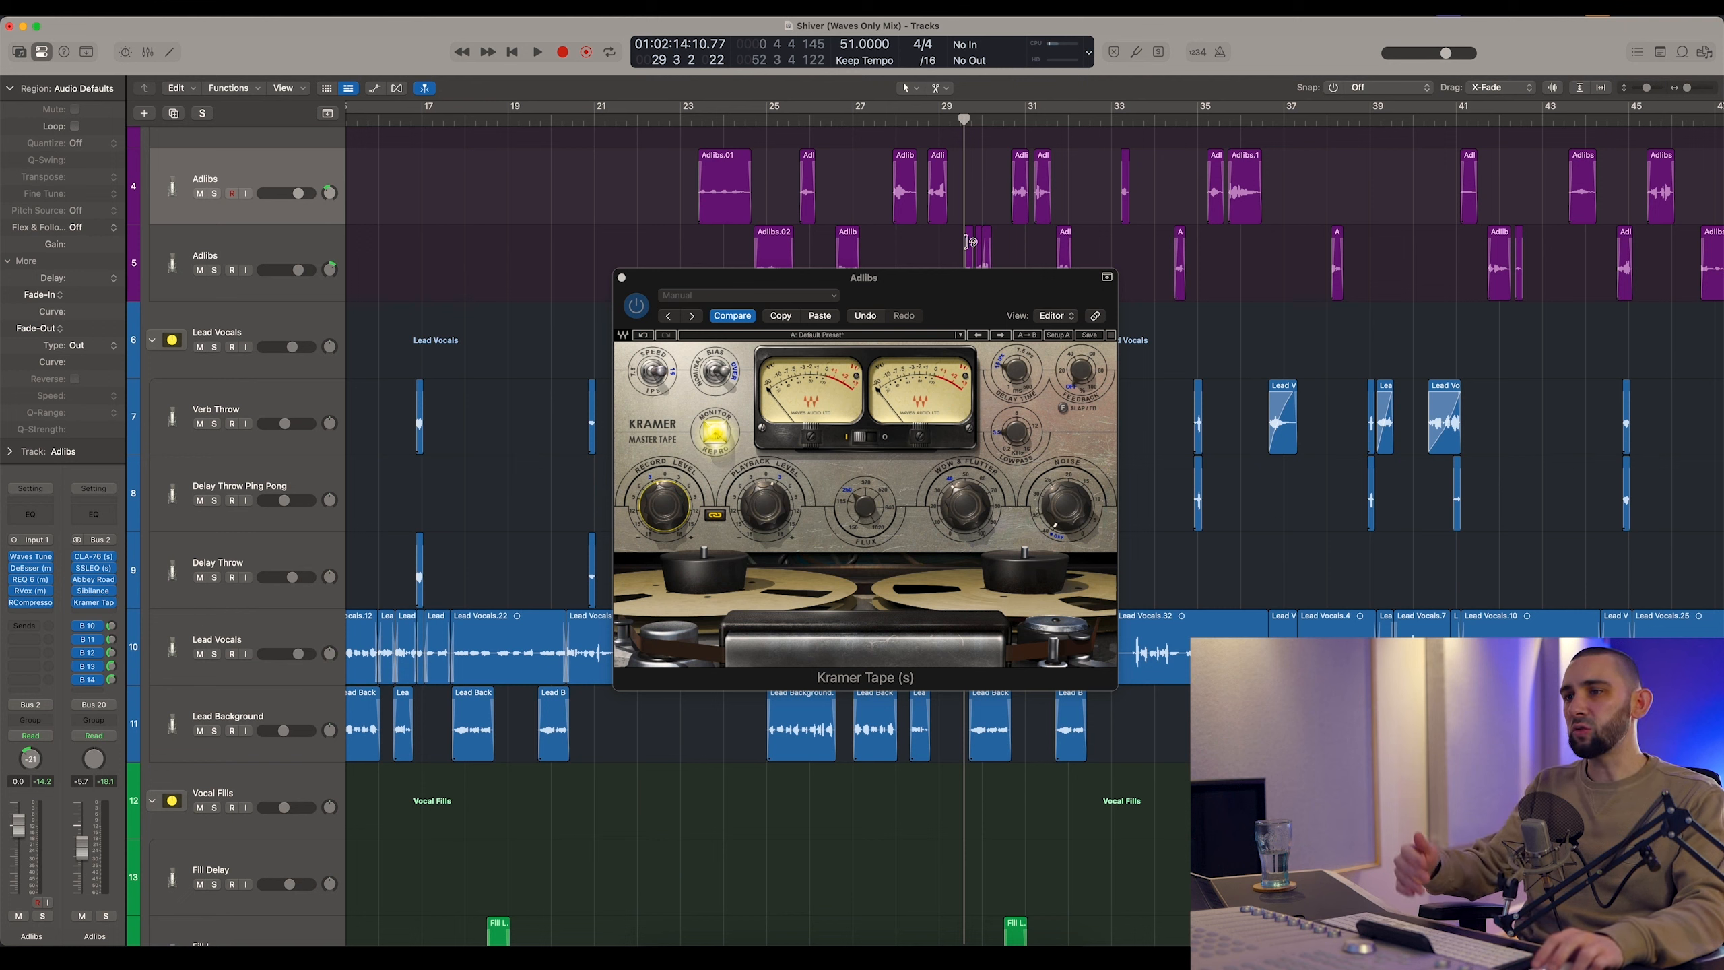
Play the soloed Adlibs bus with the Kramer Tape bypassed and re-enabled to compare, stop playback and close the plug-in
left_click_drag(956, 311, 949, 345)
left_click(1049, 146)
left_click(1010, 121)
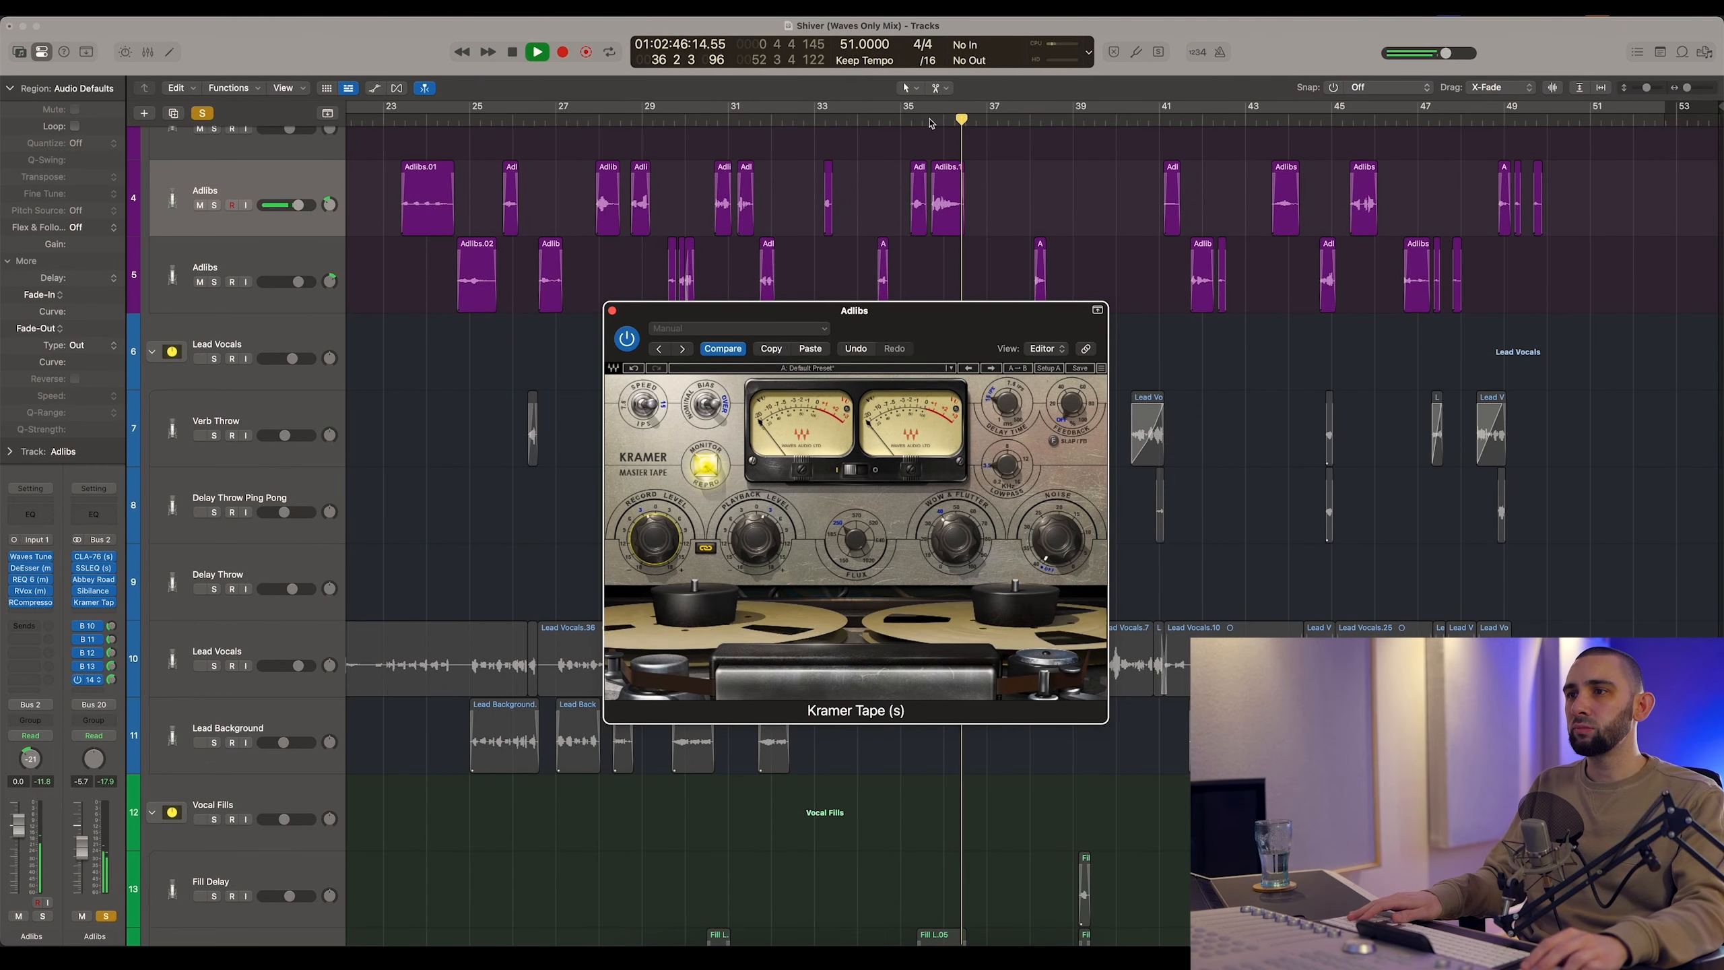
key("space")
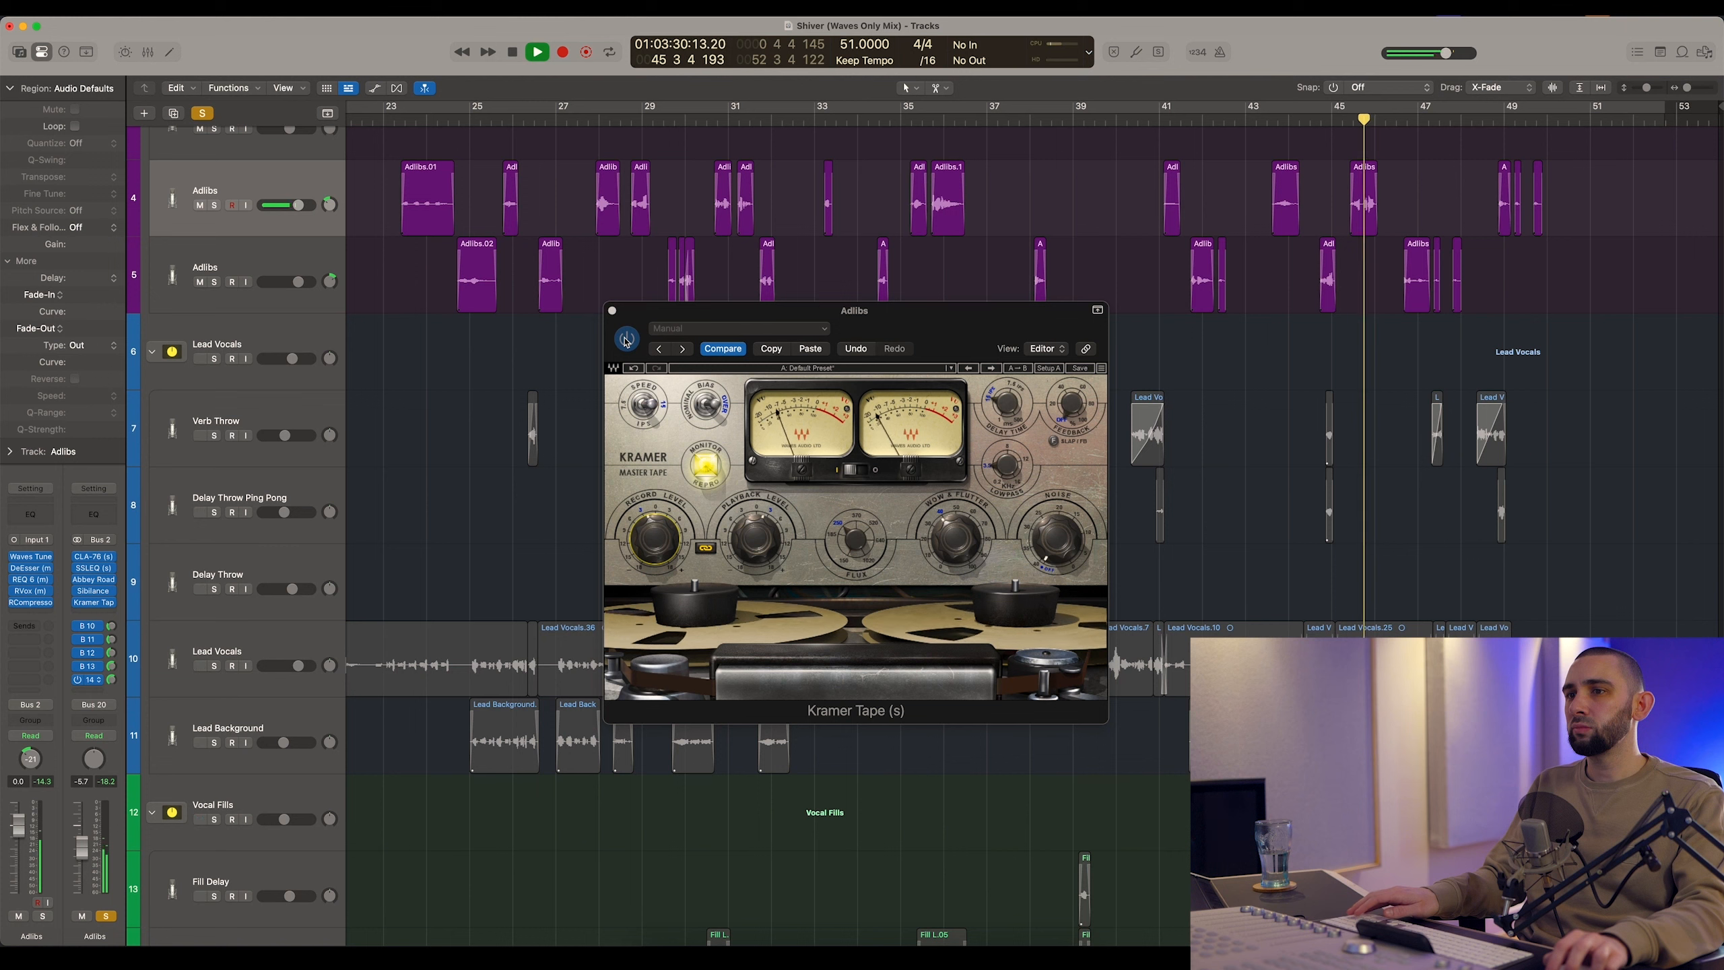
left_click(626, 338)
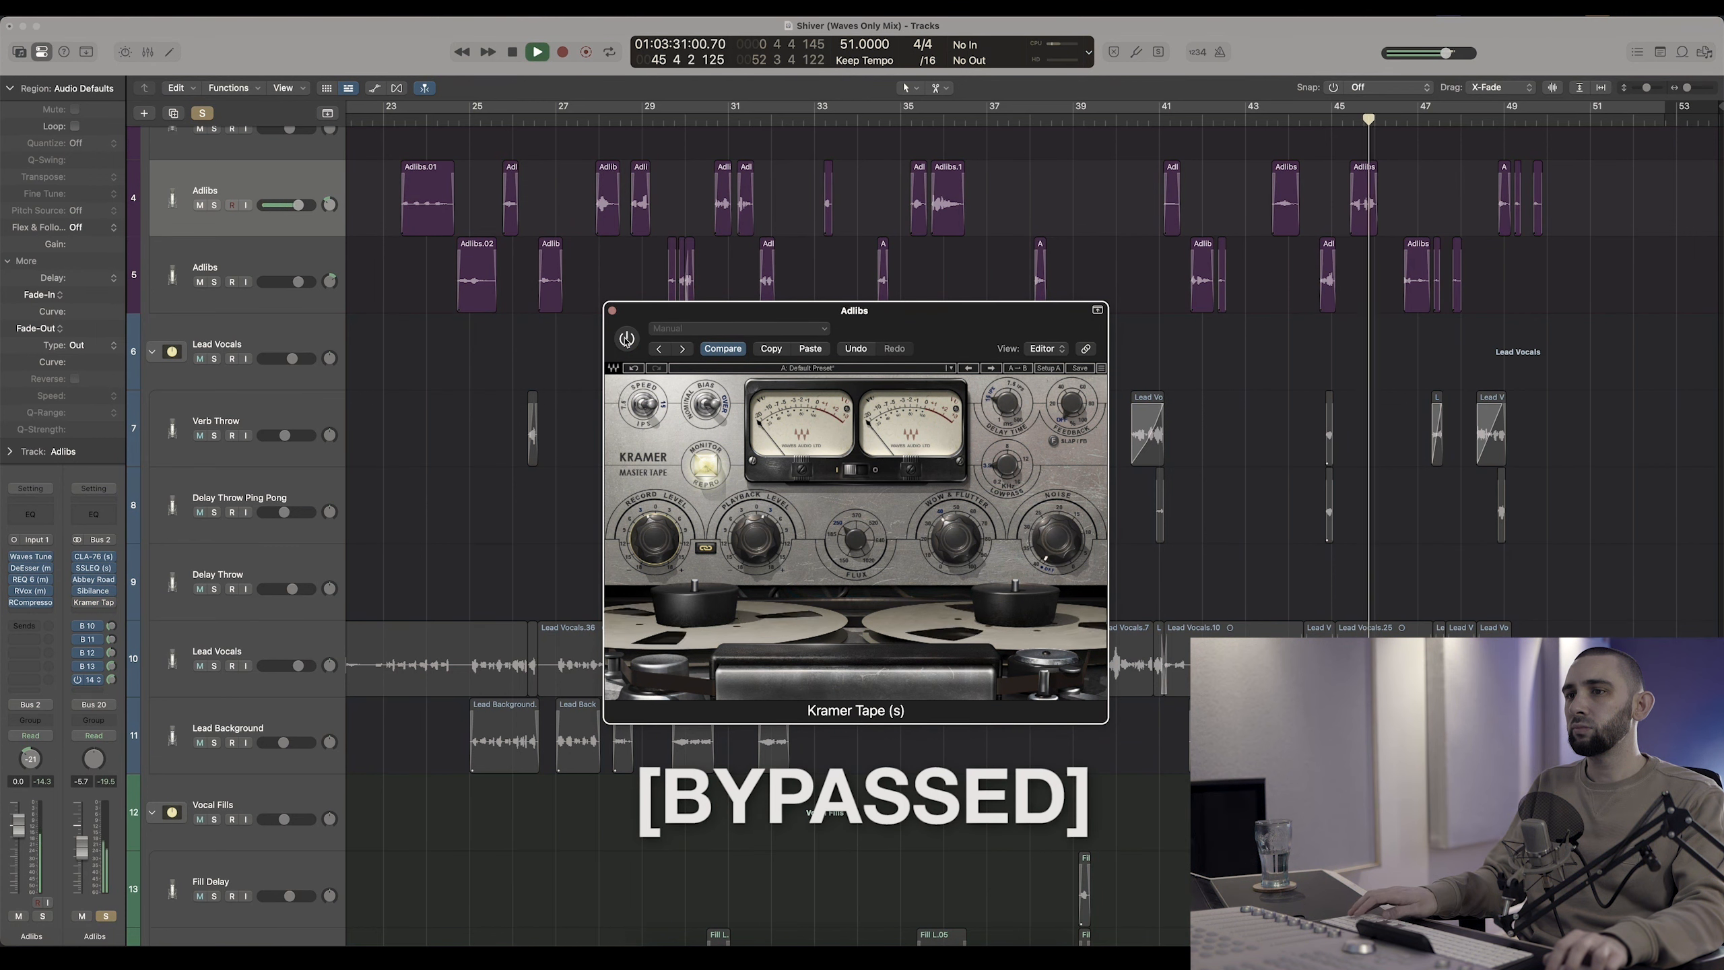
left_click(626, 339)
key("space")
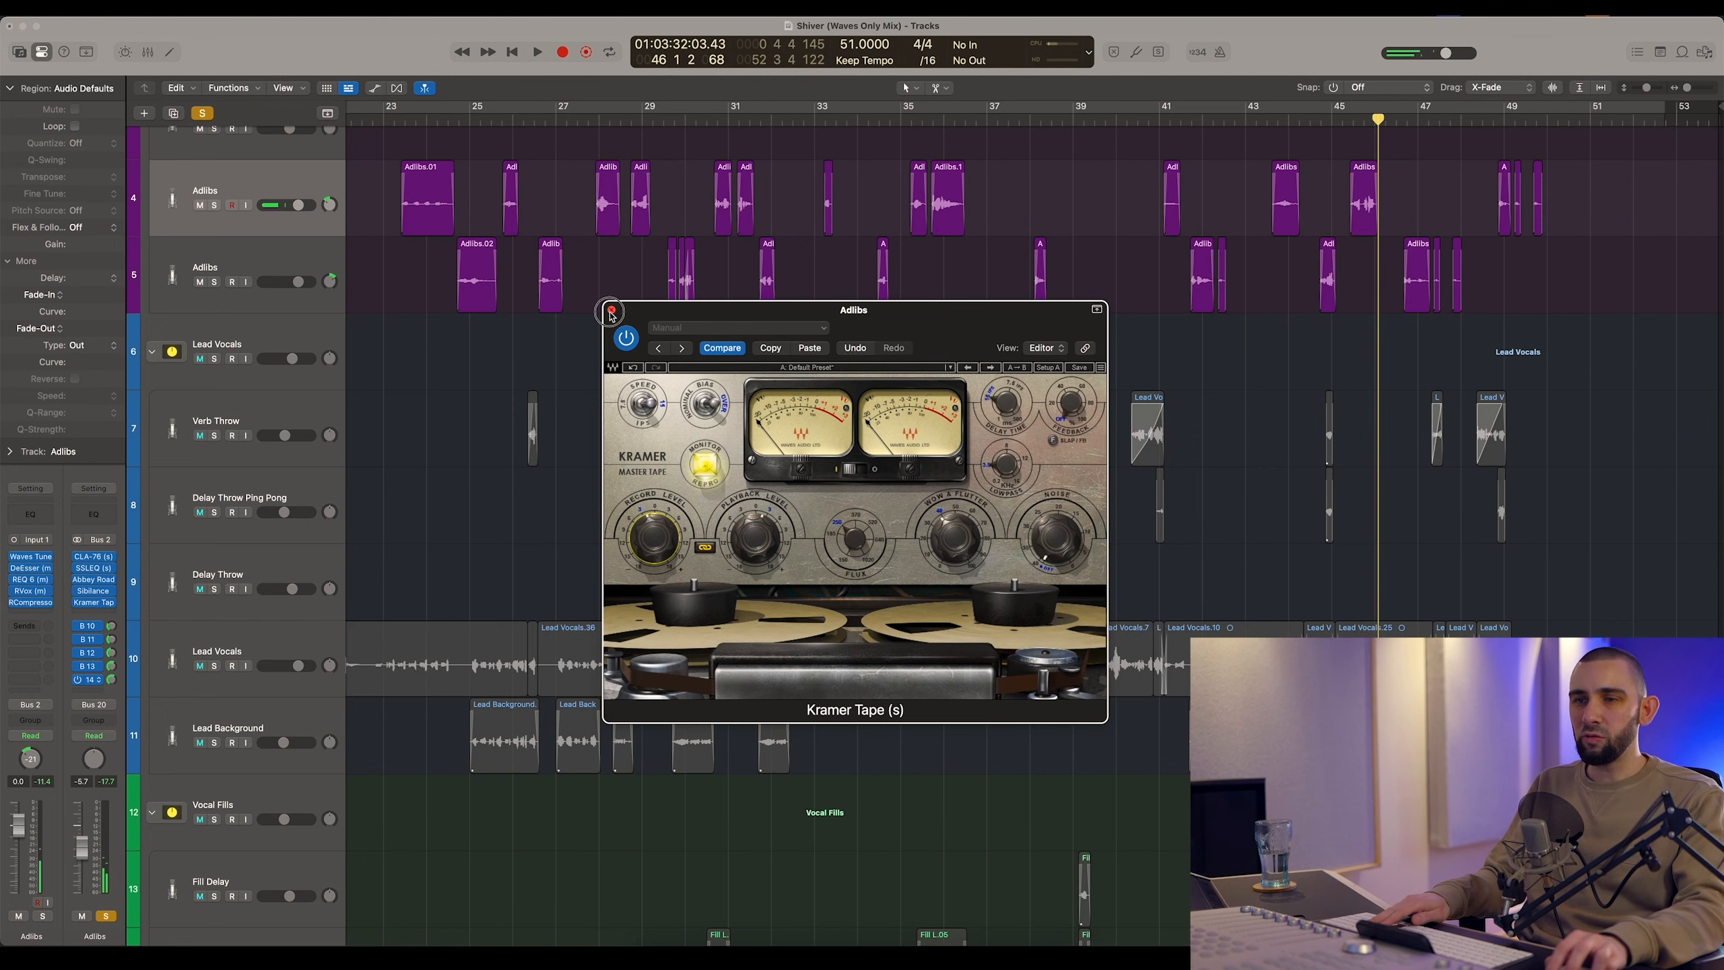
left_click(611, 310)
Select the second Adlibs track in the full-song view and examine the Adlibs bus sends B 10 to B 14
scroll(587, 358, "down", 5)
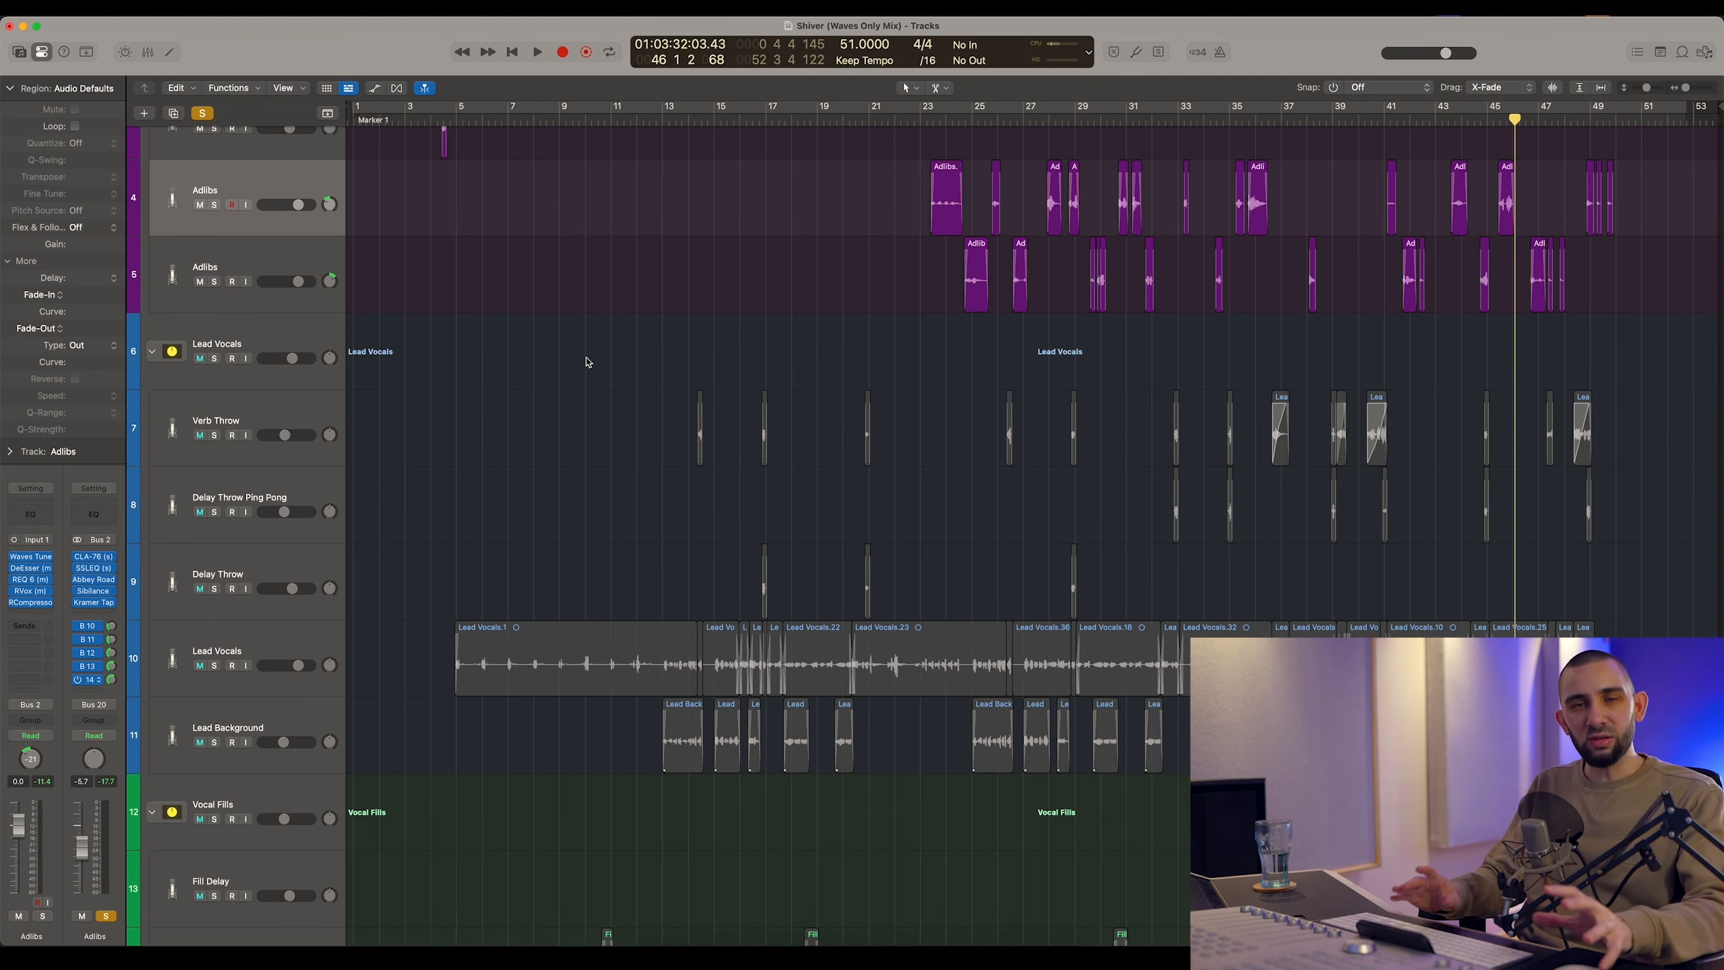
left_click(285, 243)
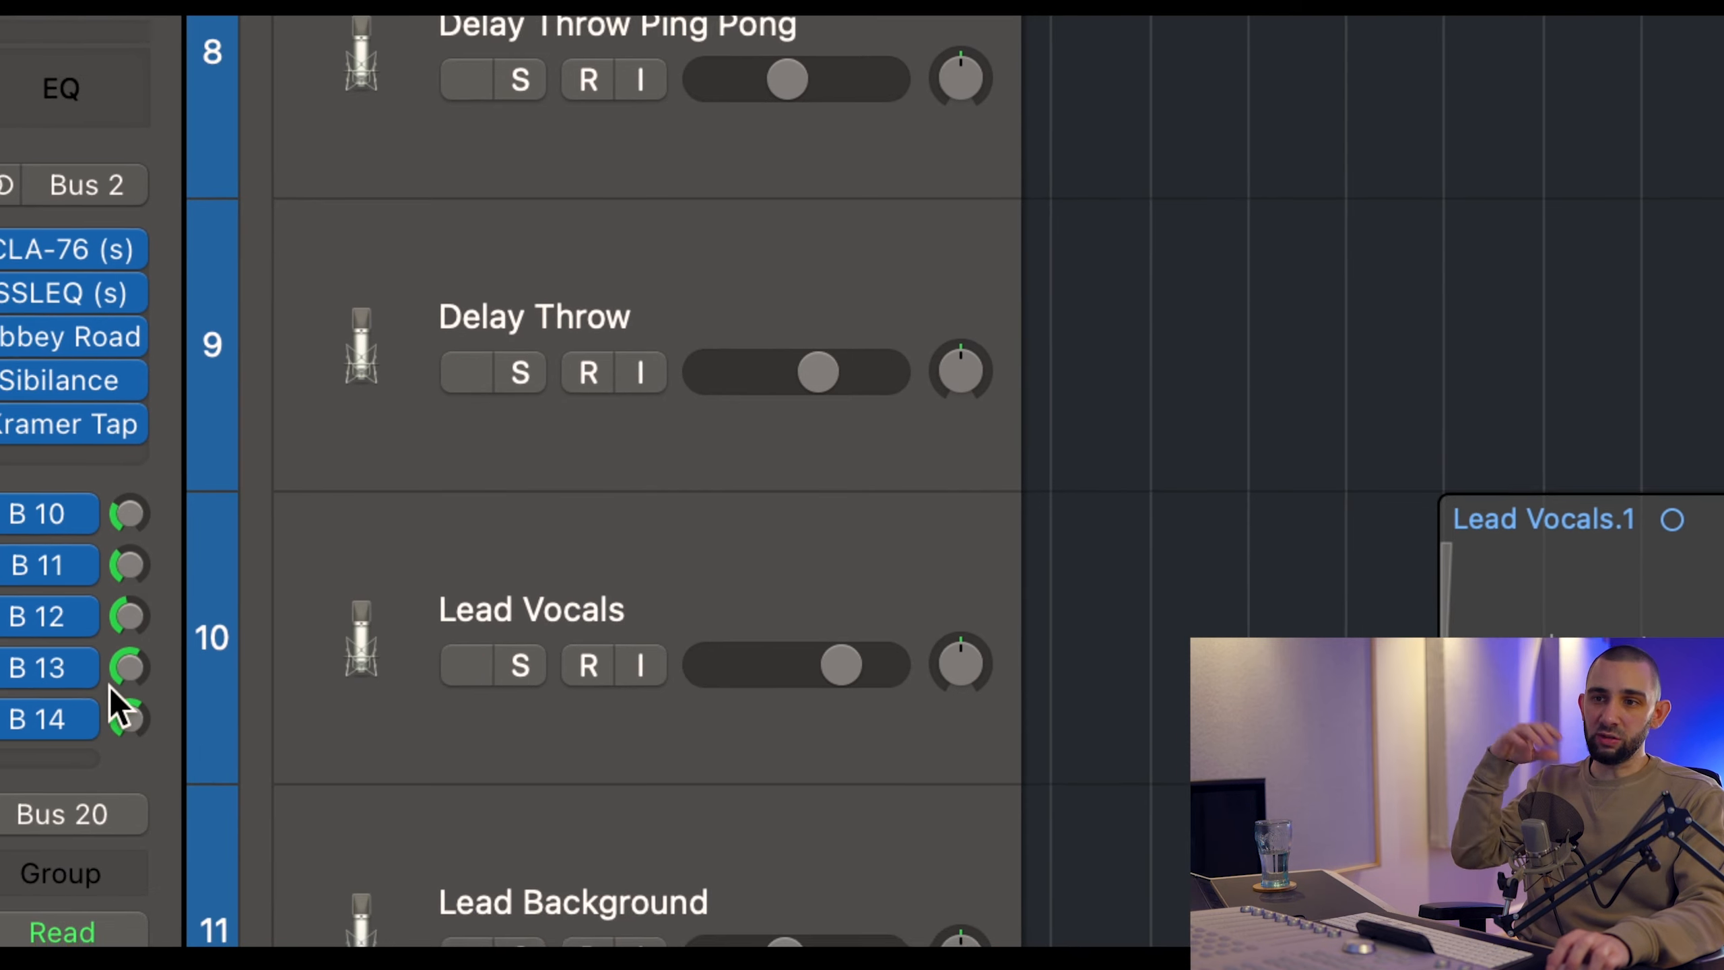
mouse_move(63, 729)
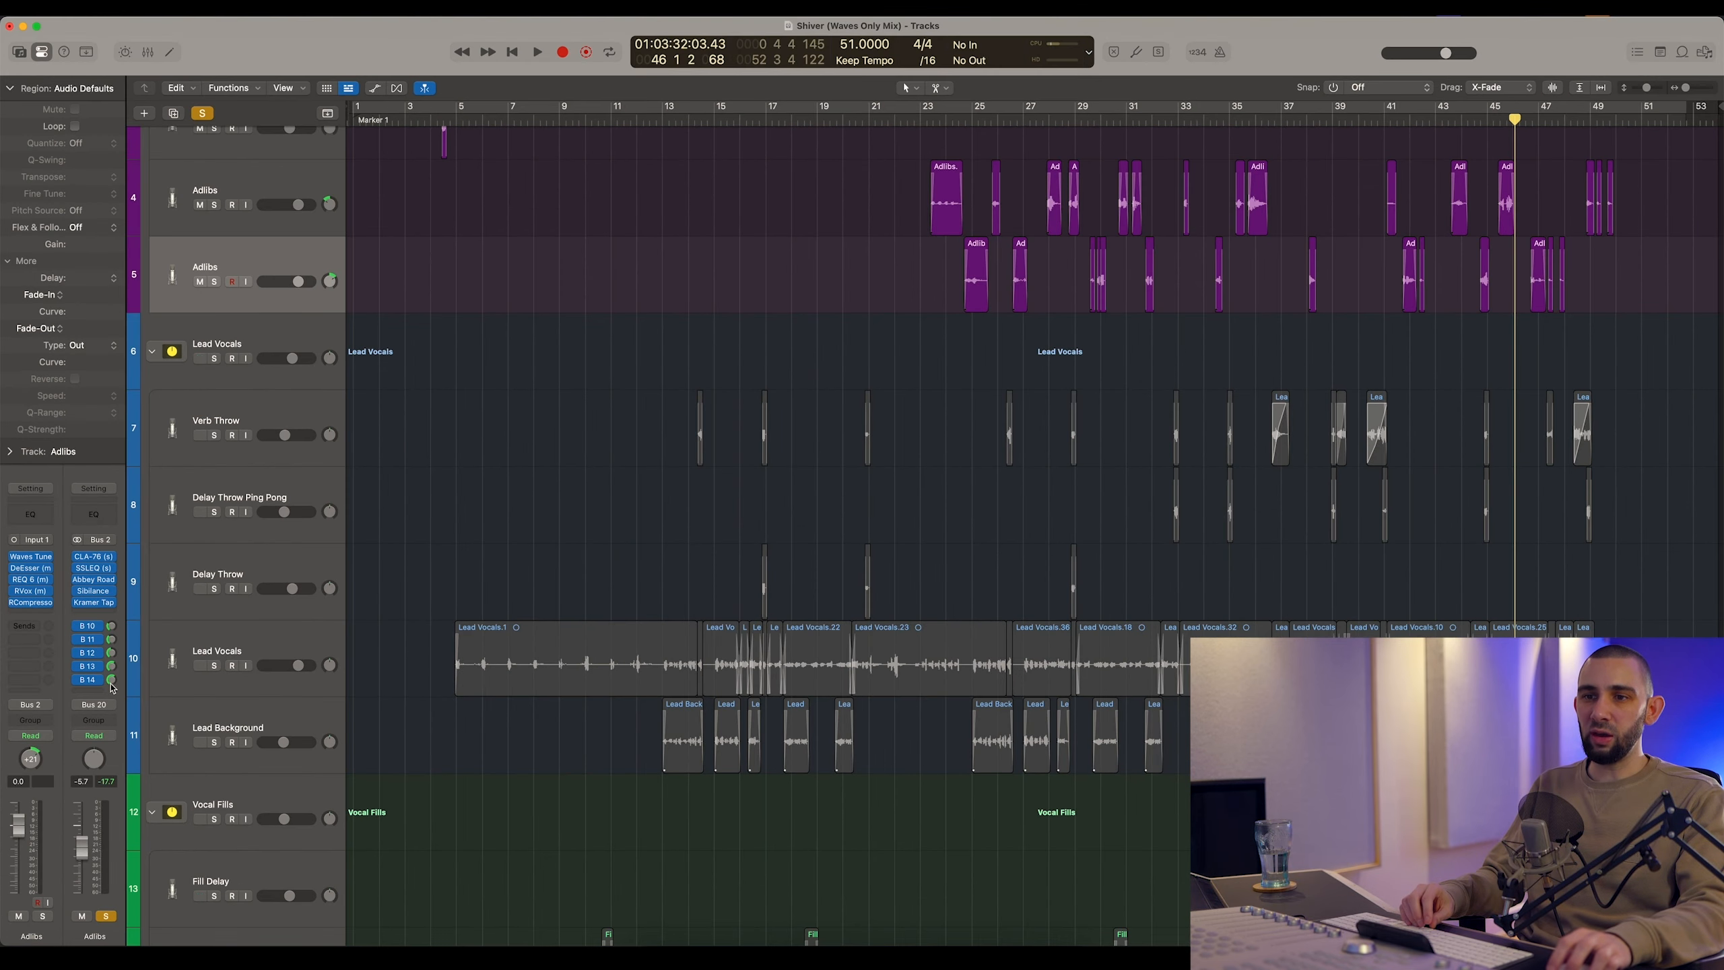
Play the soloed adlibs through bars 46 and 47 with the timeline zoomed in on those regions, and stop playback
scroll(372, 513, "up", 1)
scroll(913, 169, "up", 5)
key("super+Right")
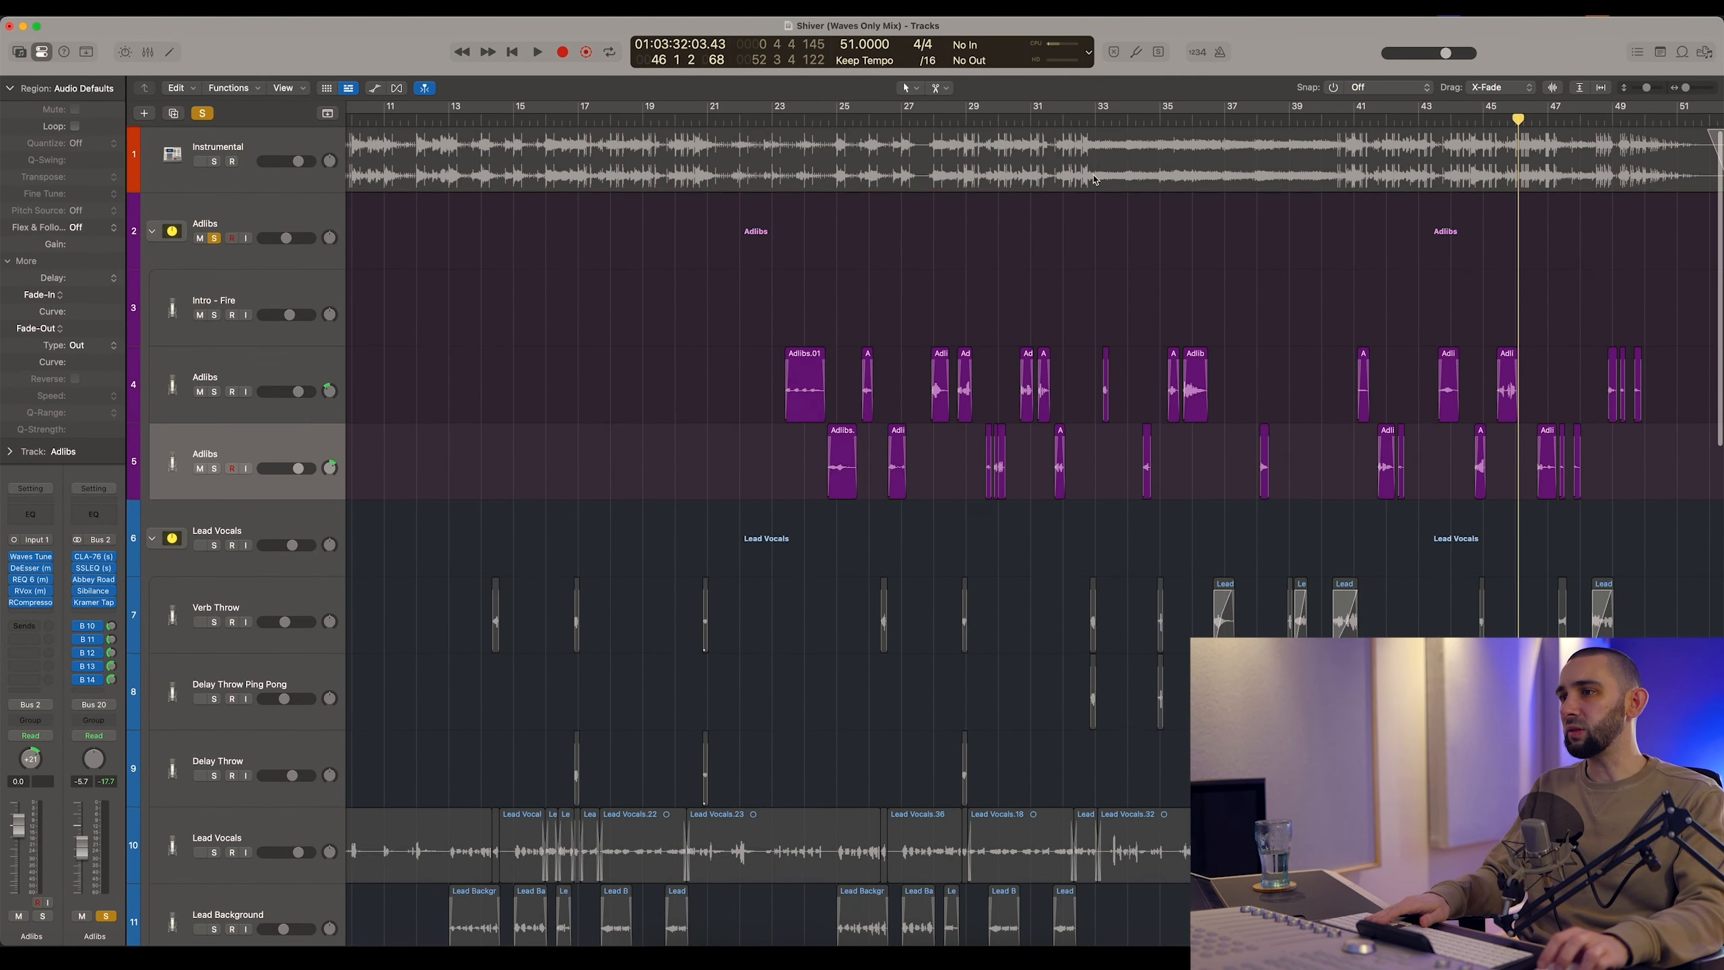
key("space")
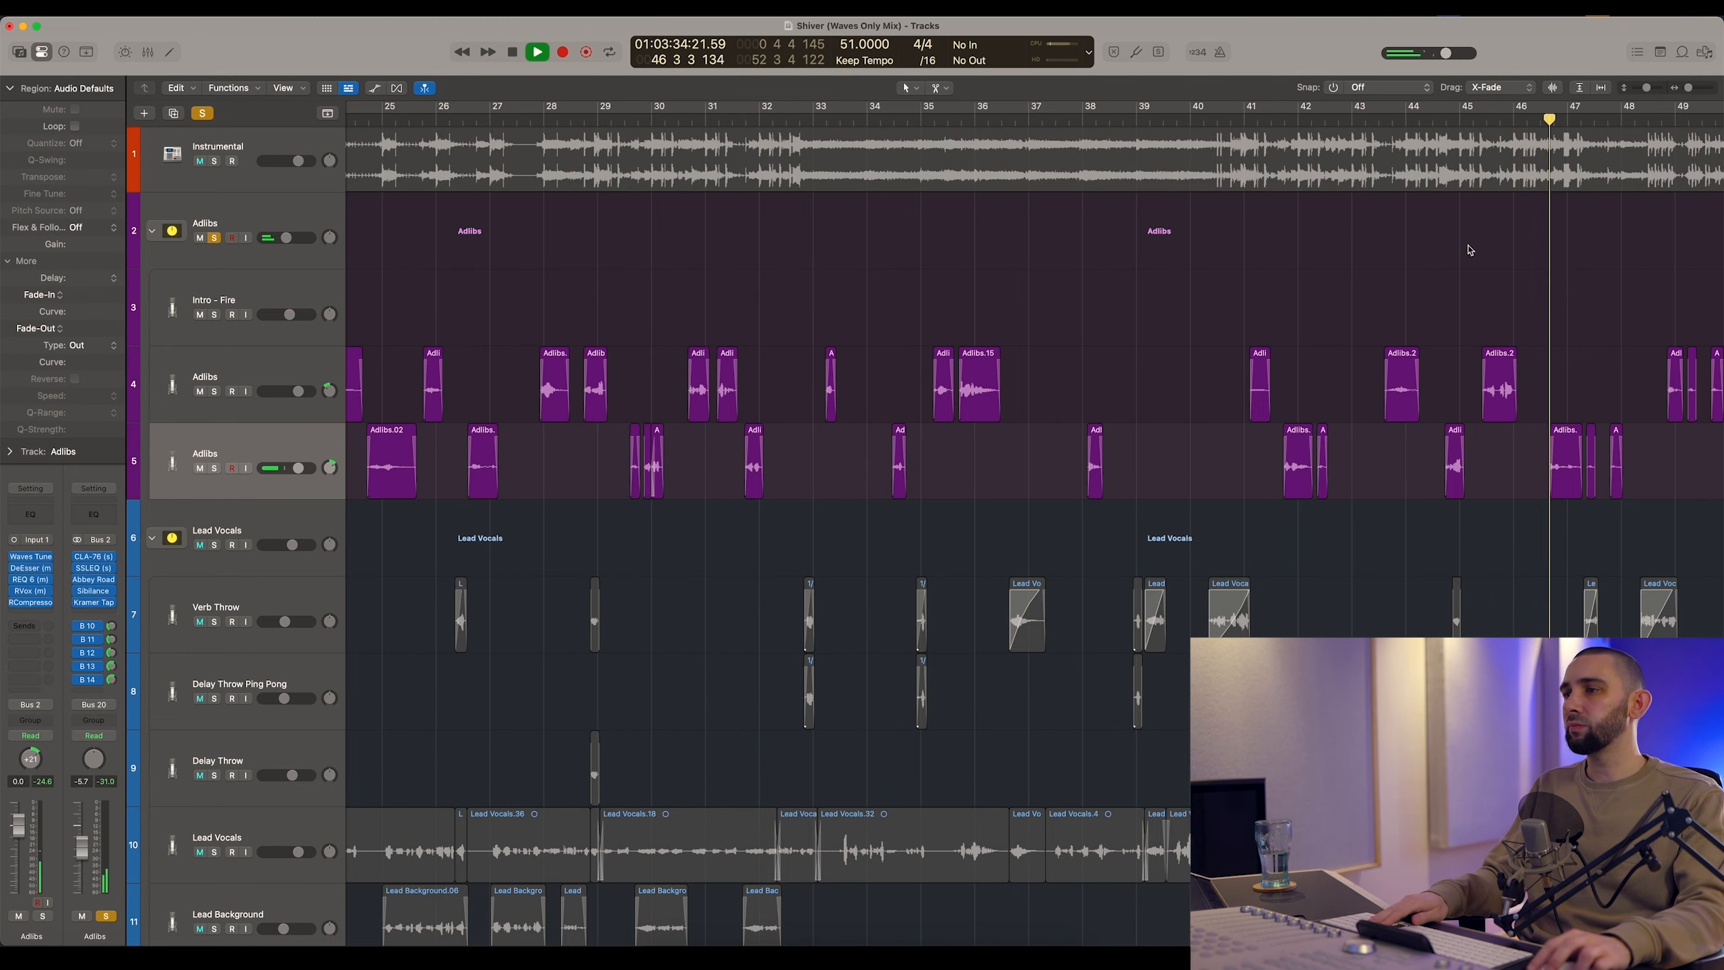
key("super+Right")
key("super+Right")
key("super+Right")
scroll(1208, 315, "right", 3)
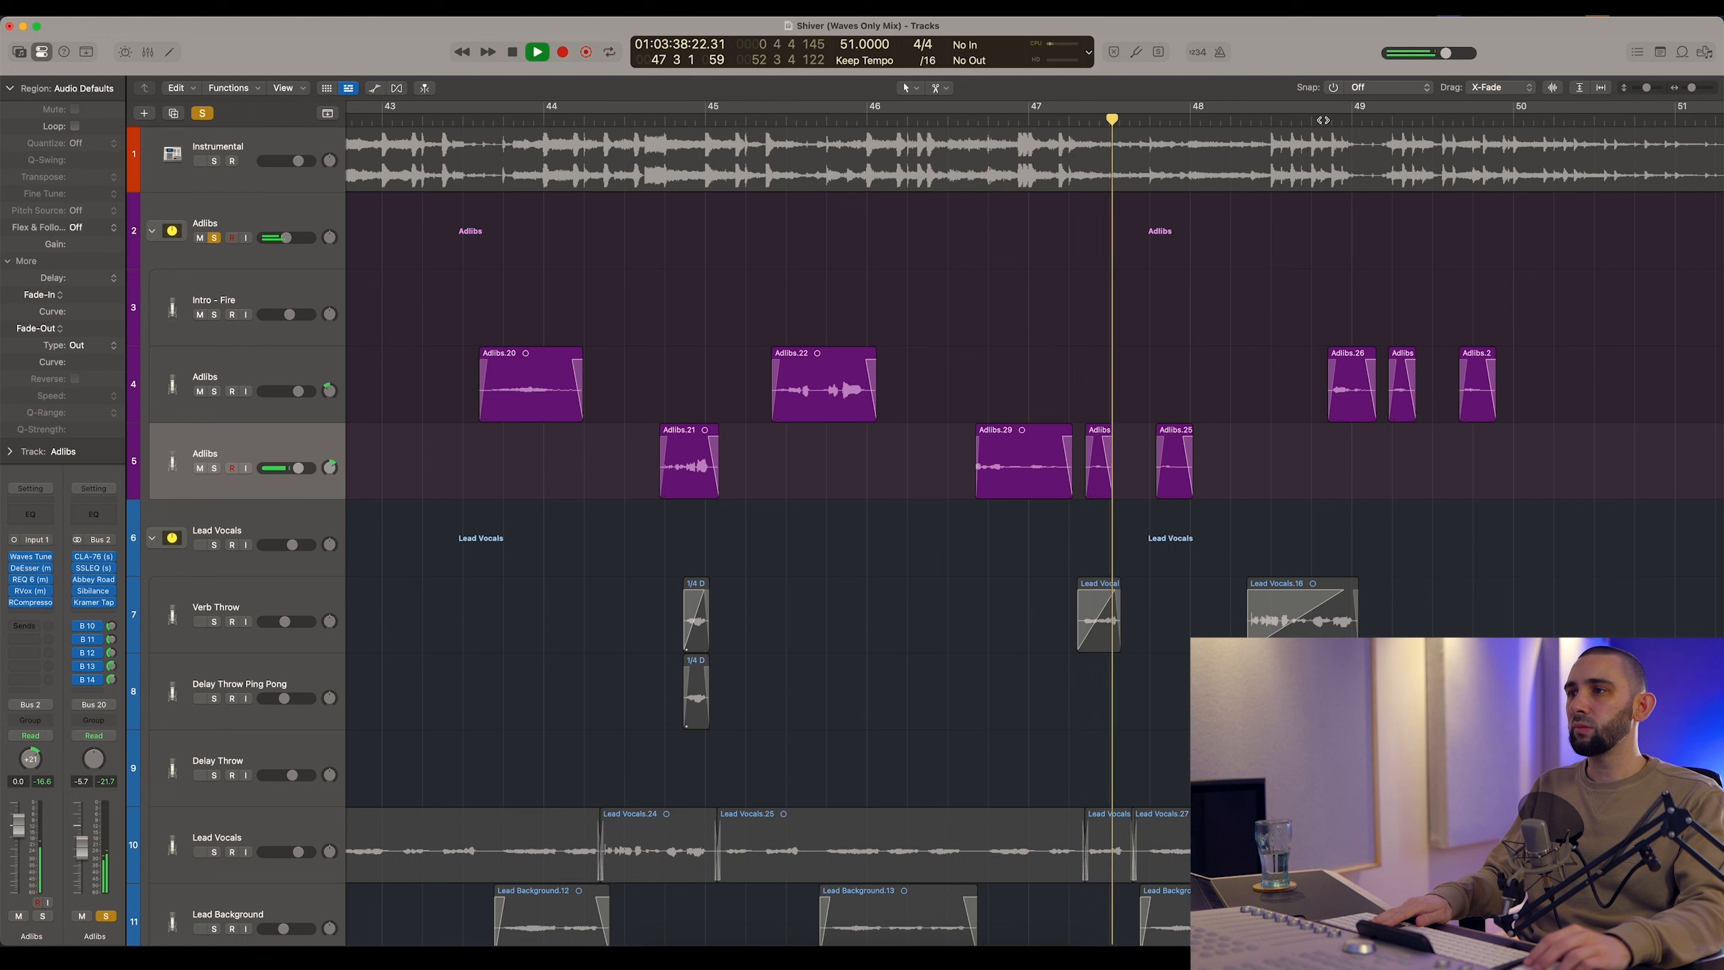
key("space")
Replay the soloed adlibs from the middle of bar 46, comparing the Adlibs bus send B 14 to the Air Bus muted and active
left_click(293, 435)
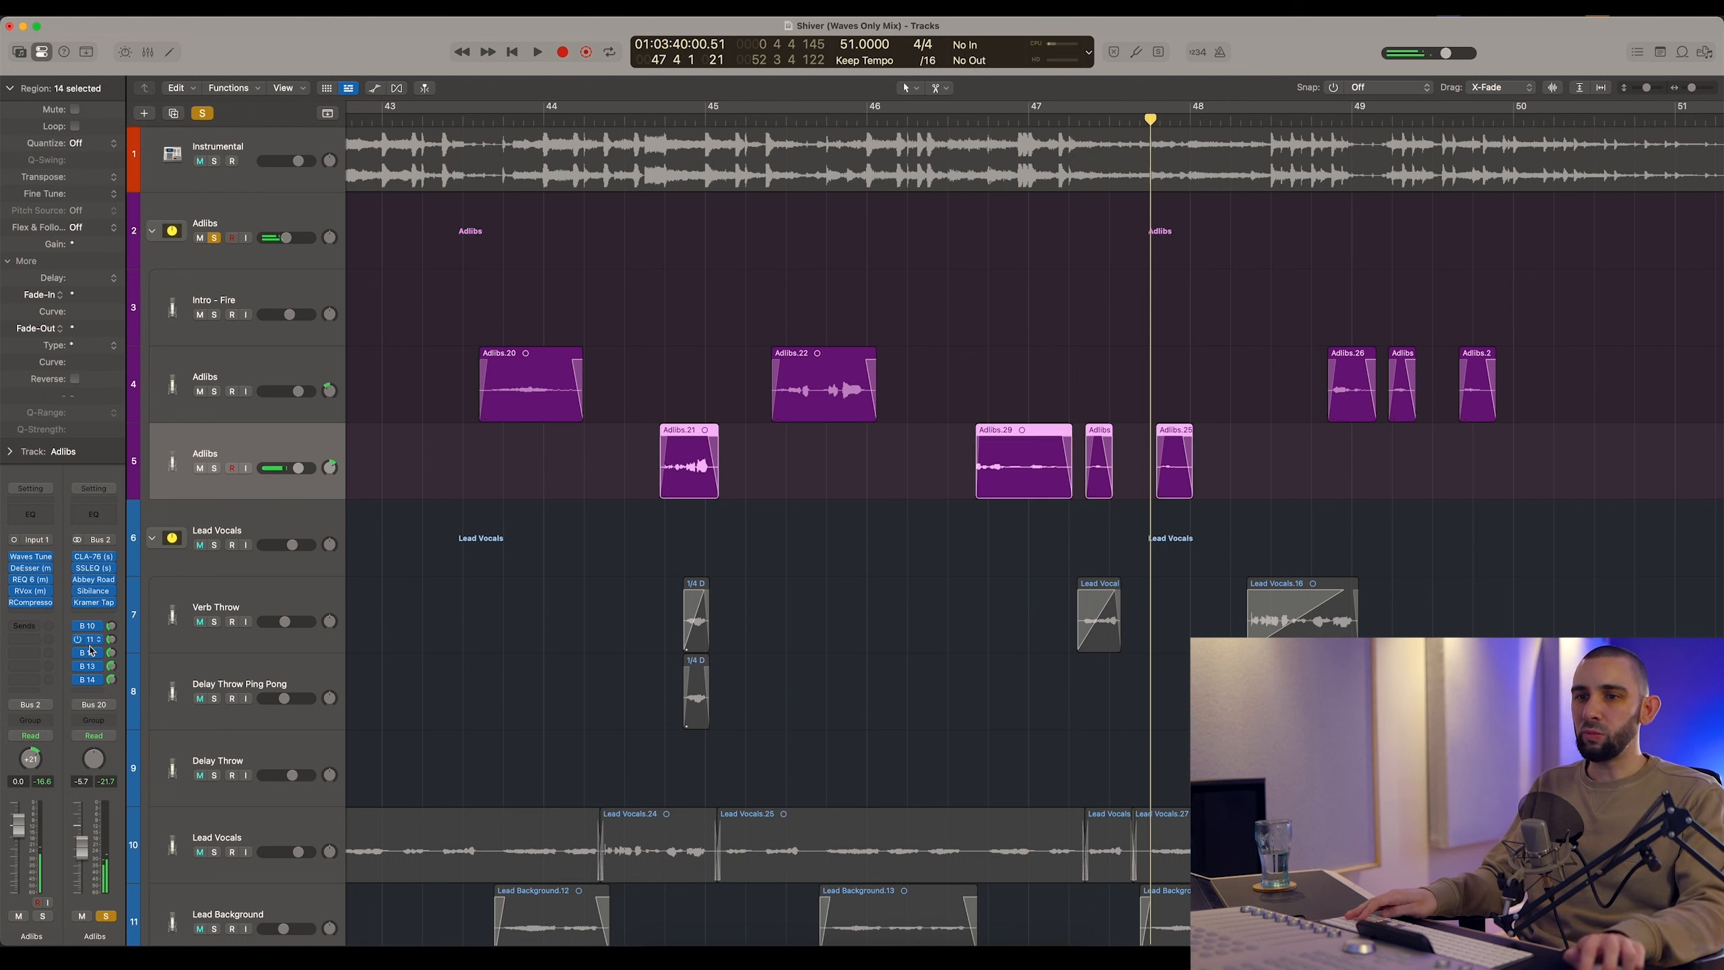
left_click(971, 120)
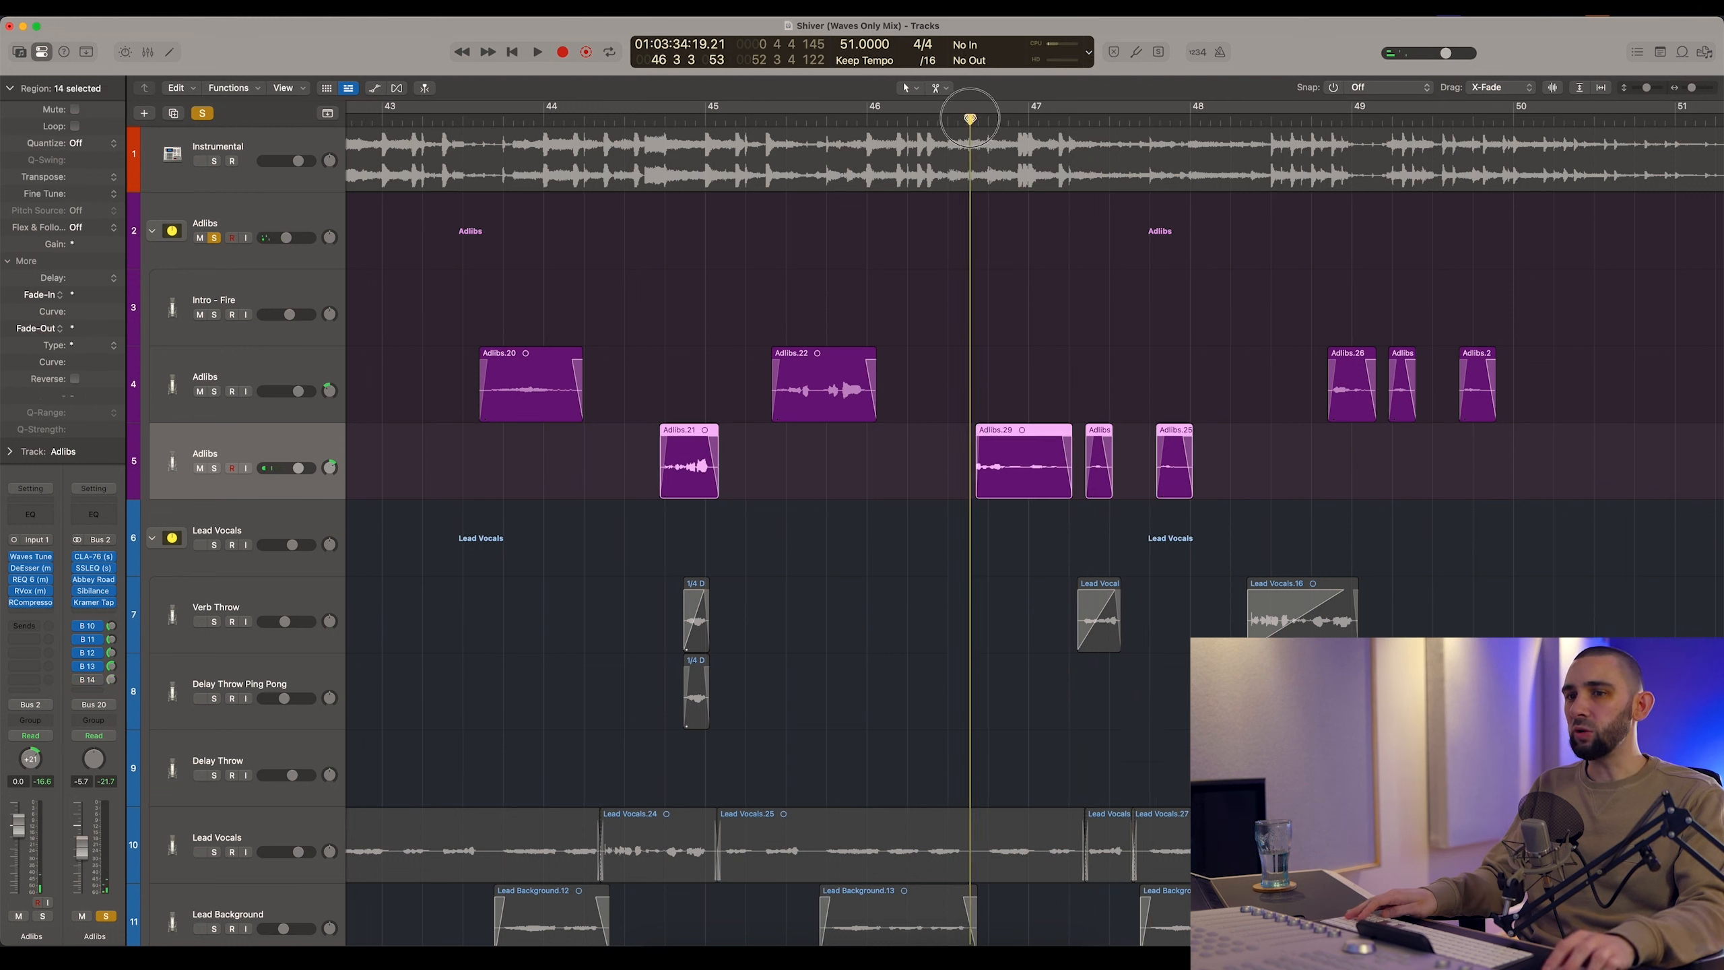
key("space")
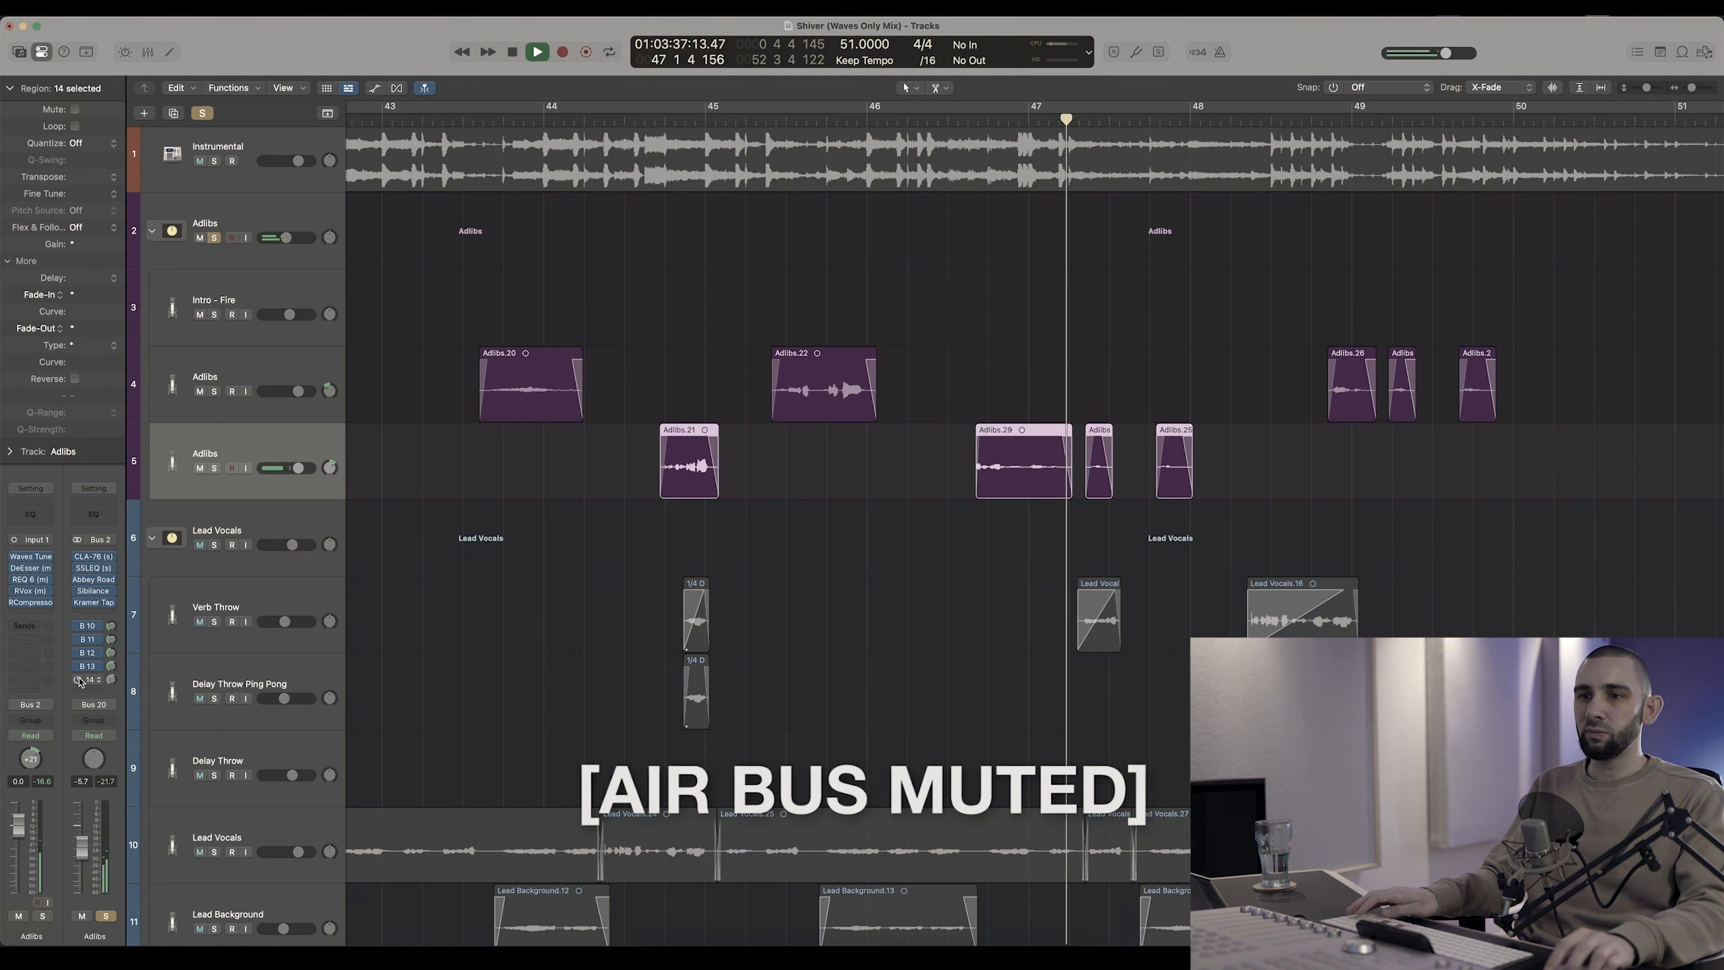
left_click(80, 679)
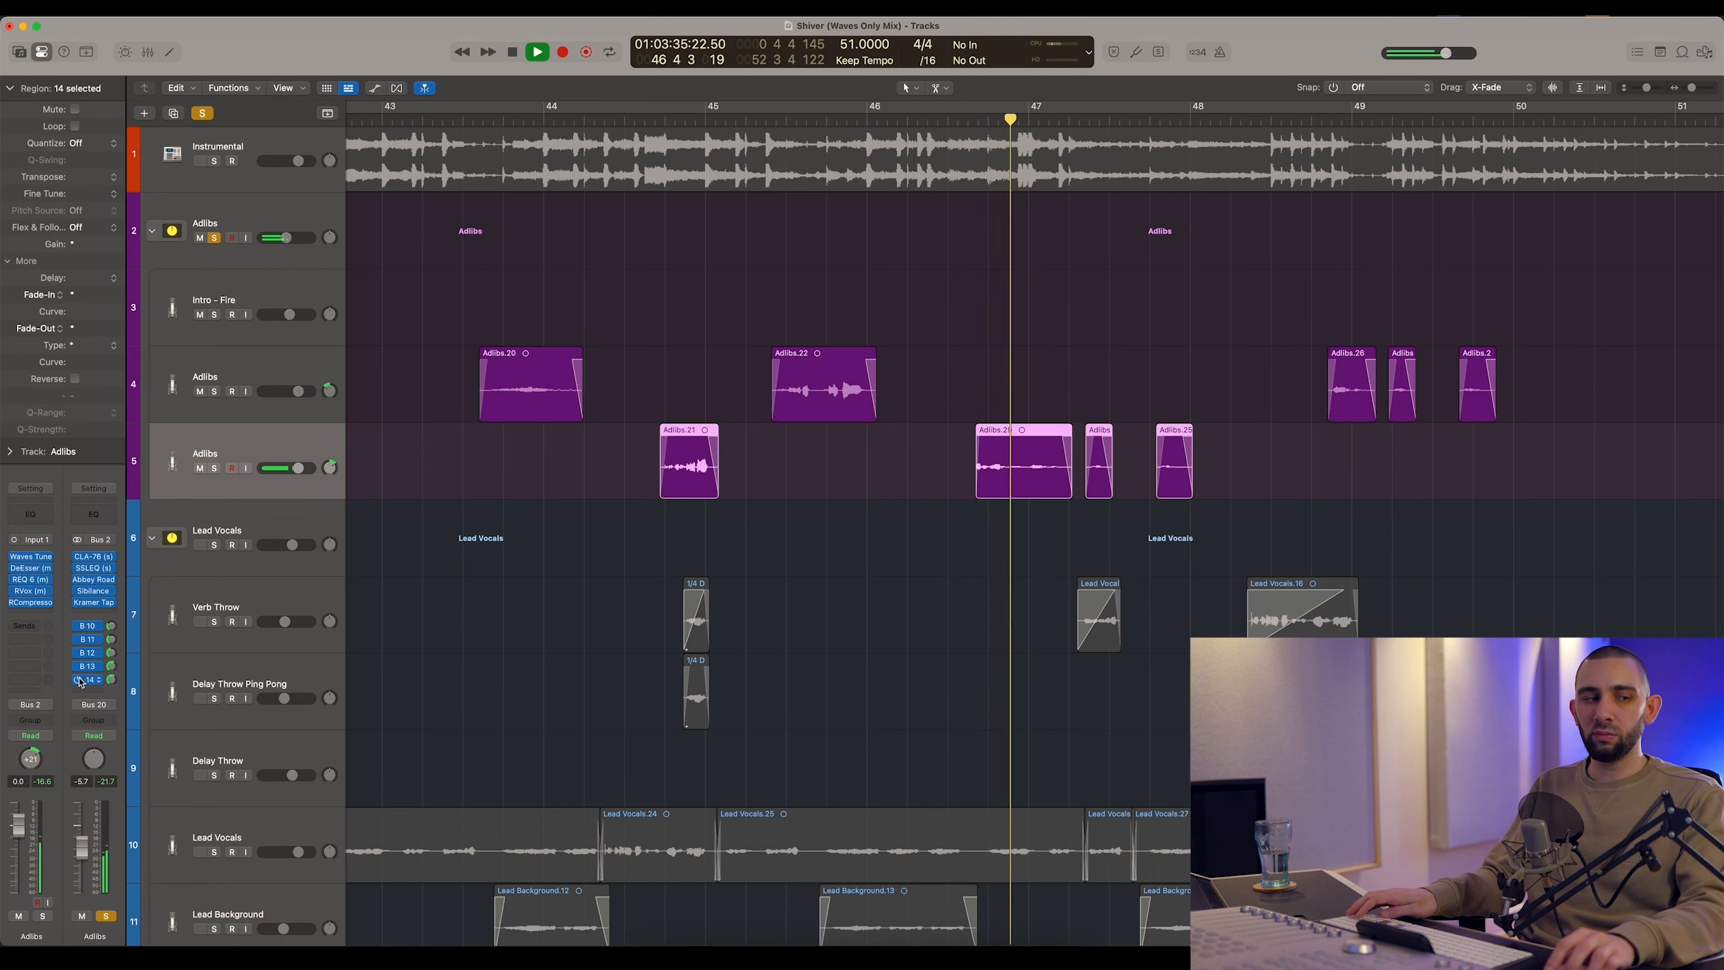
key("space")
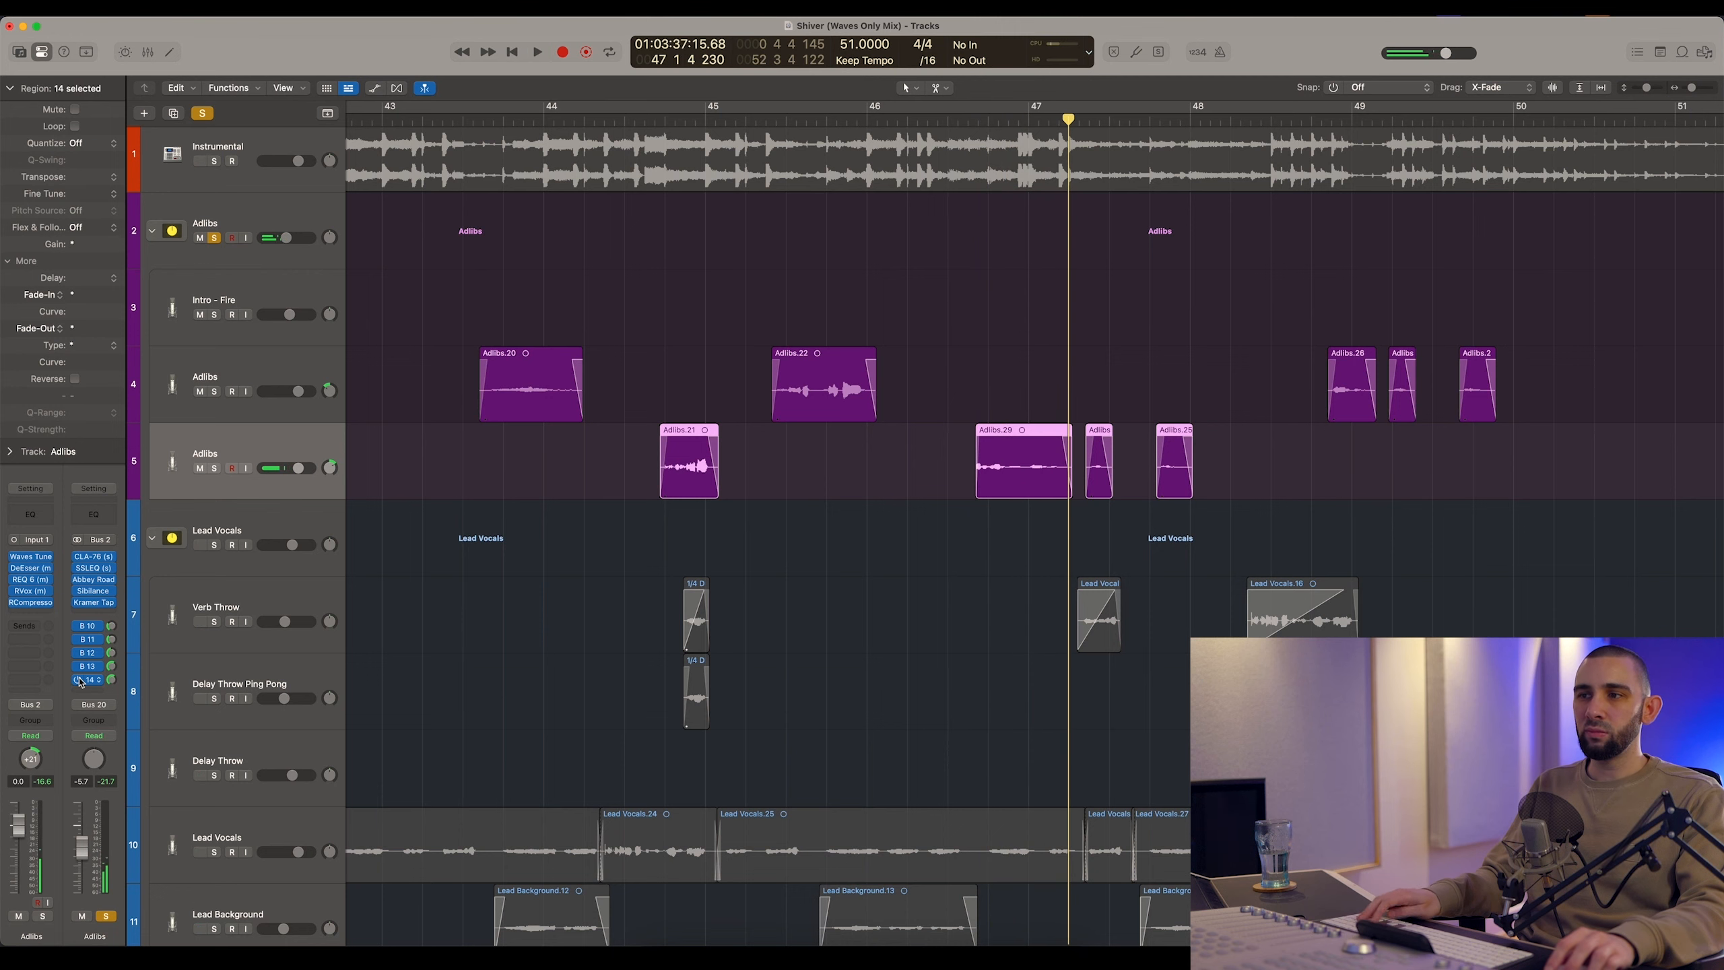
Fit the whole song in the timeline and clear the solo on the Adlibs bus
left_click(417, 536)
key("z")
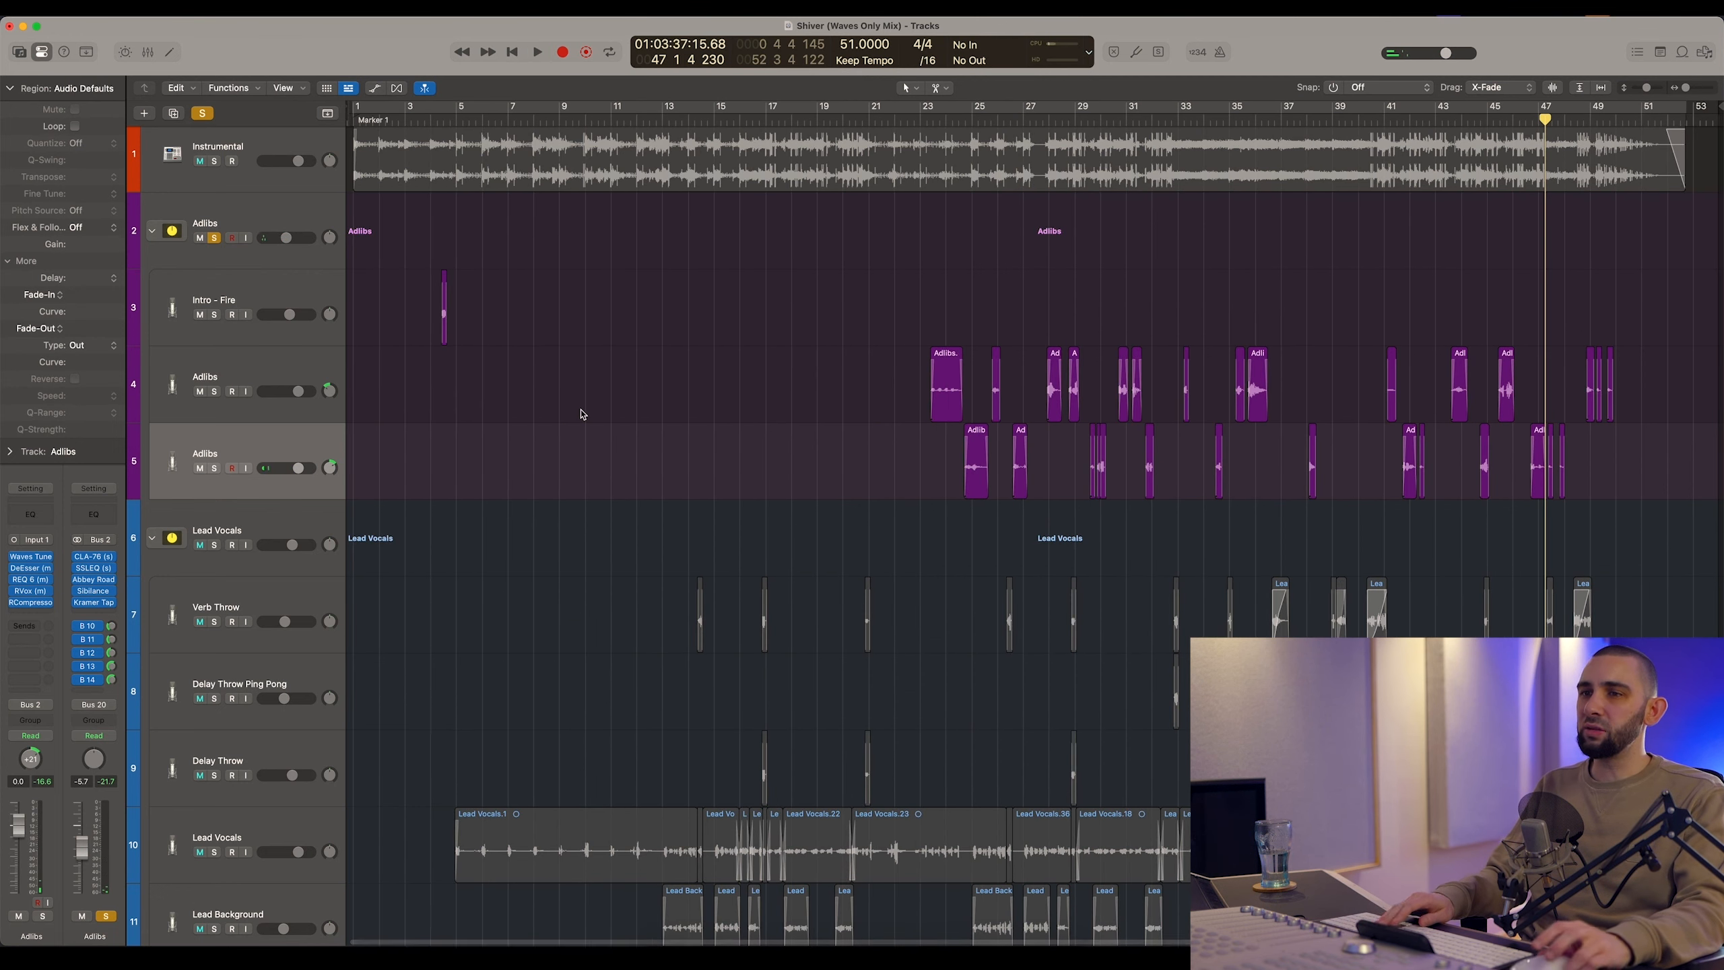
left_click(213, 238)
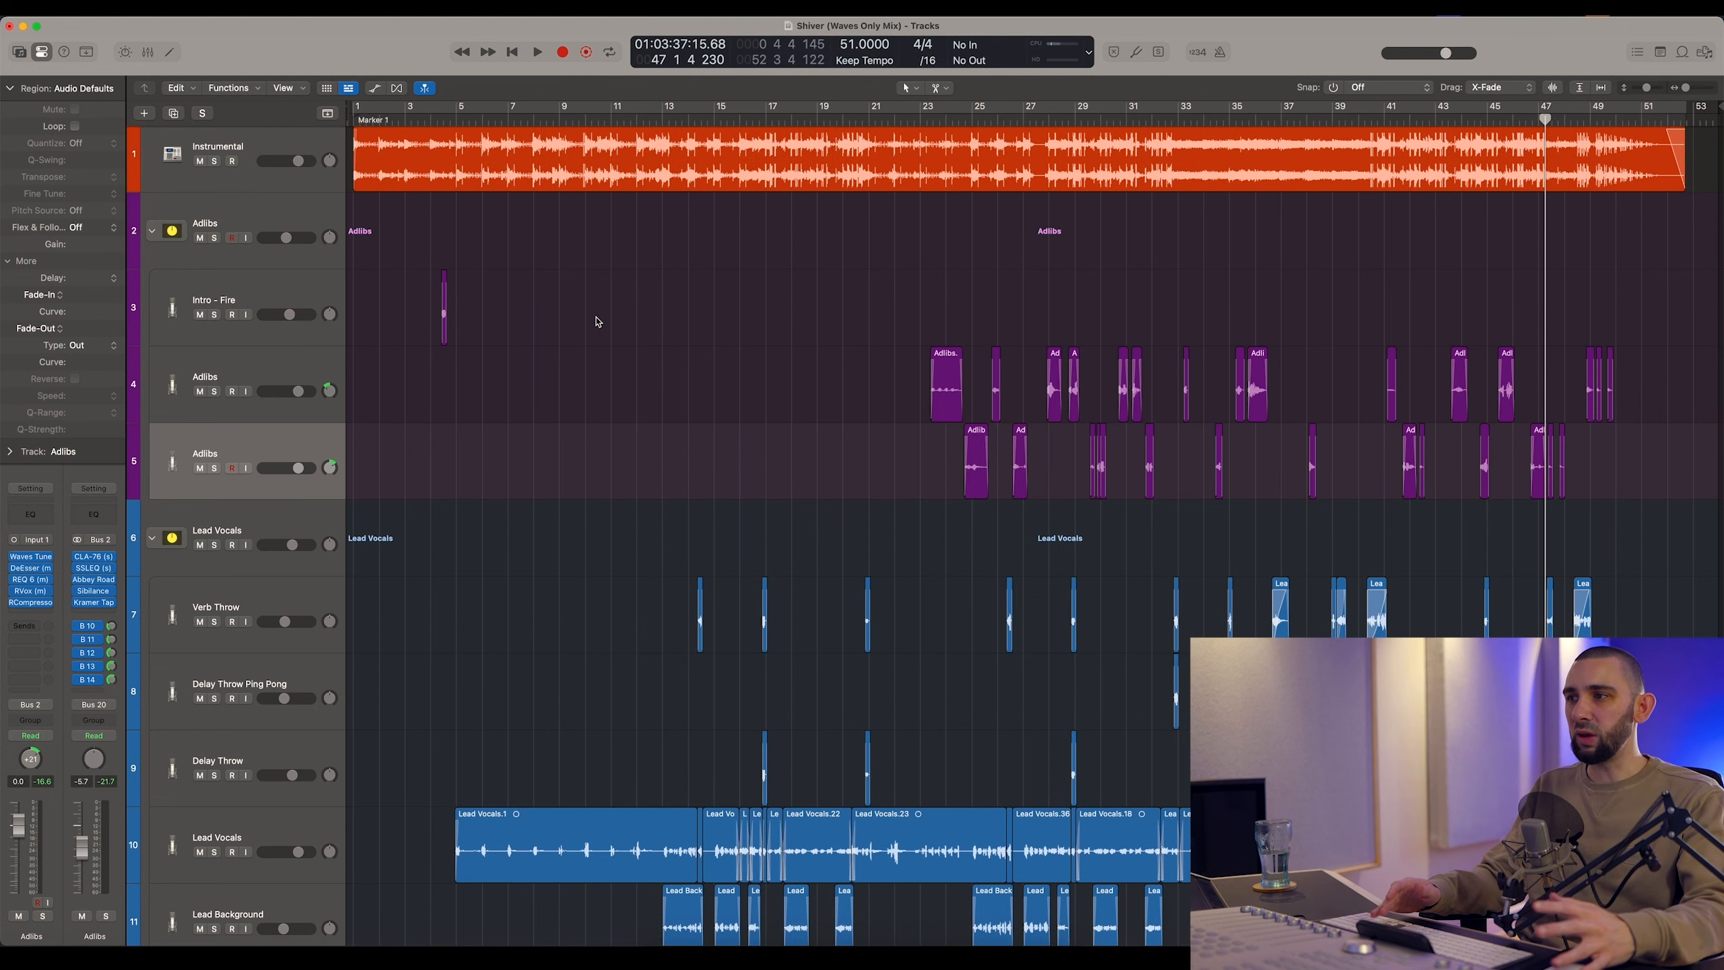
Look over the lead vocal, fill, harmony and effects bus tracks, and place the playhead at bar 40
scroll(645, 349, "down", 5)
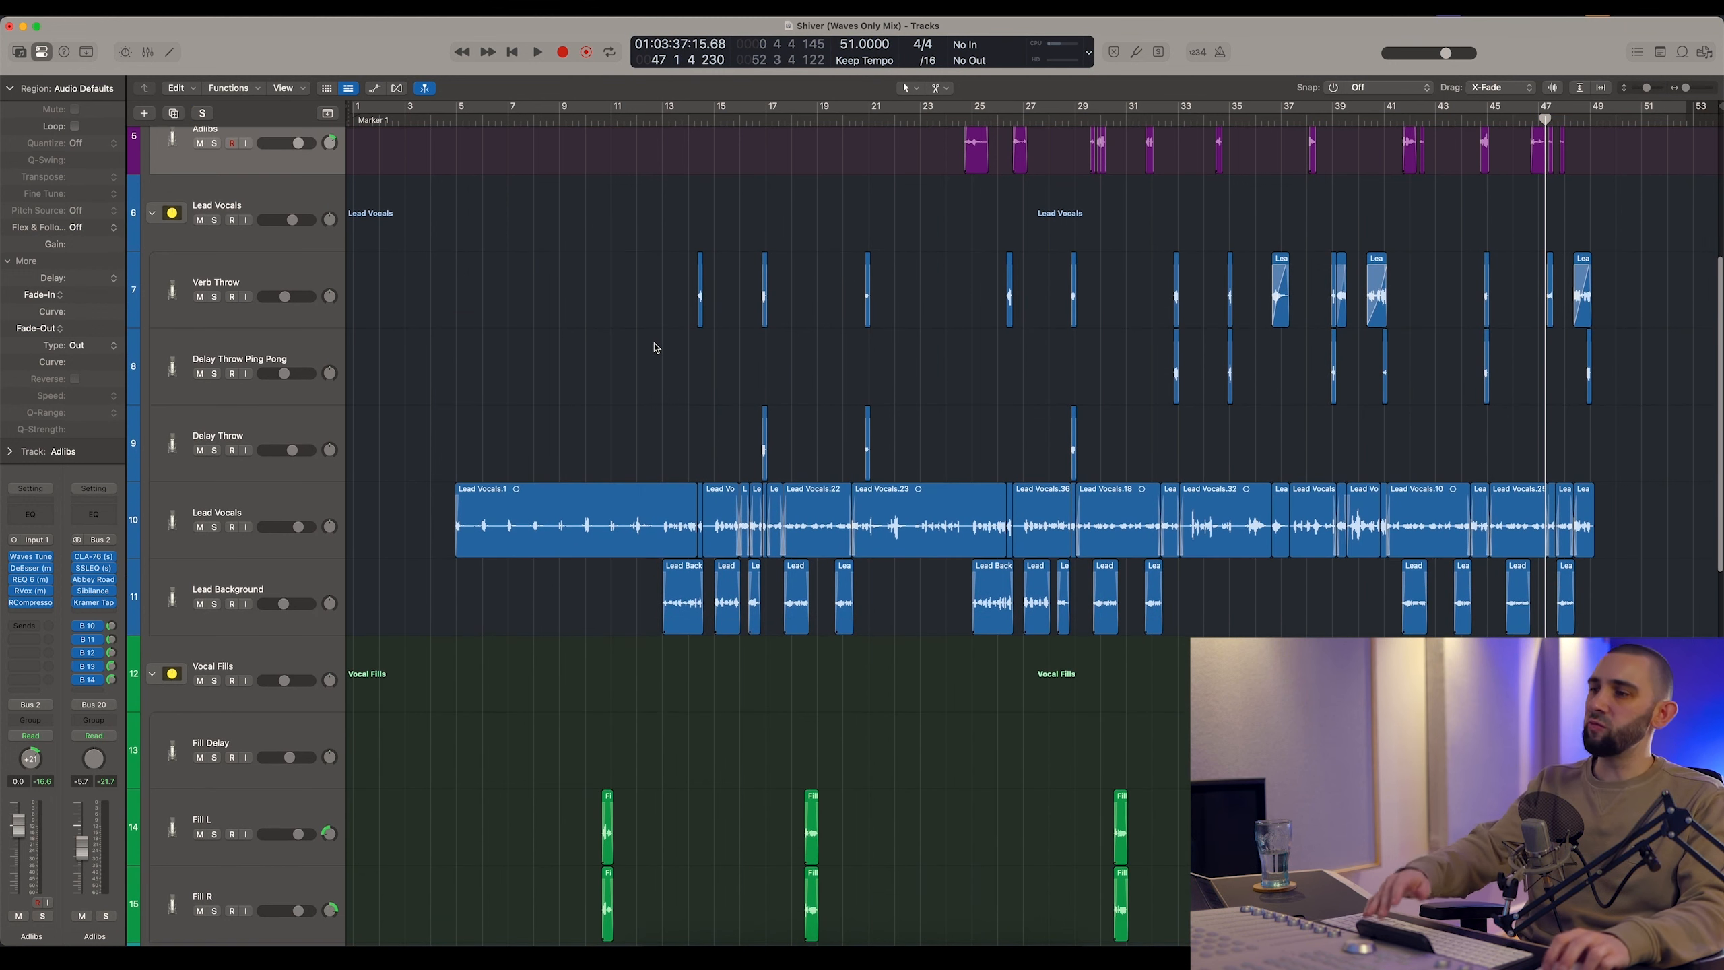
scroll(656, 346, "down", 8)
scroll(1312, 174, "up", 7)
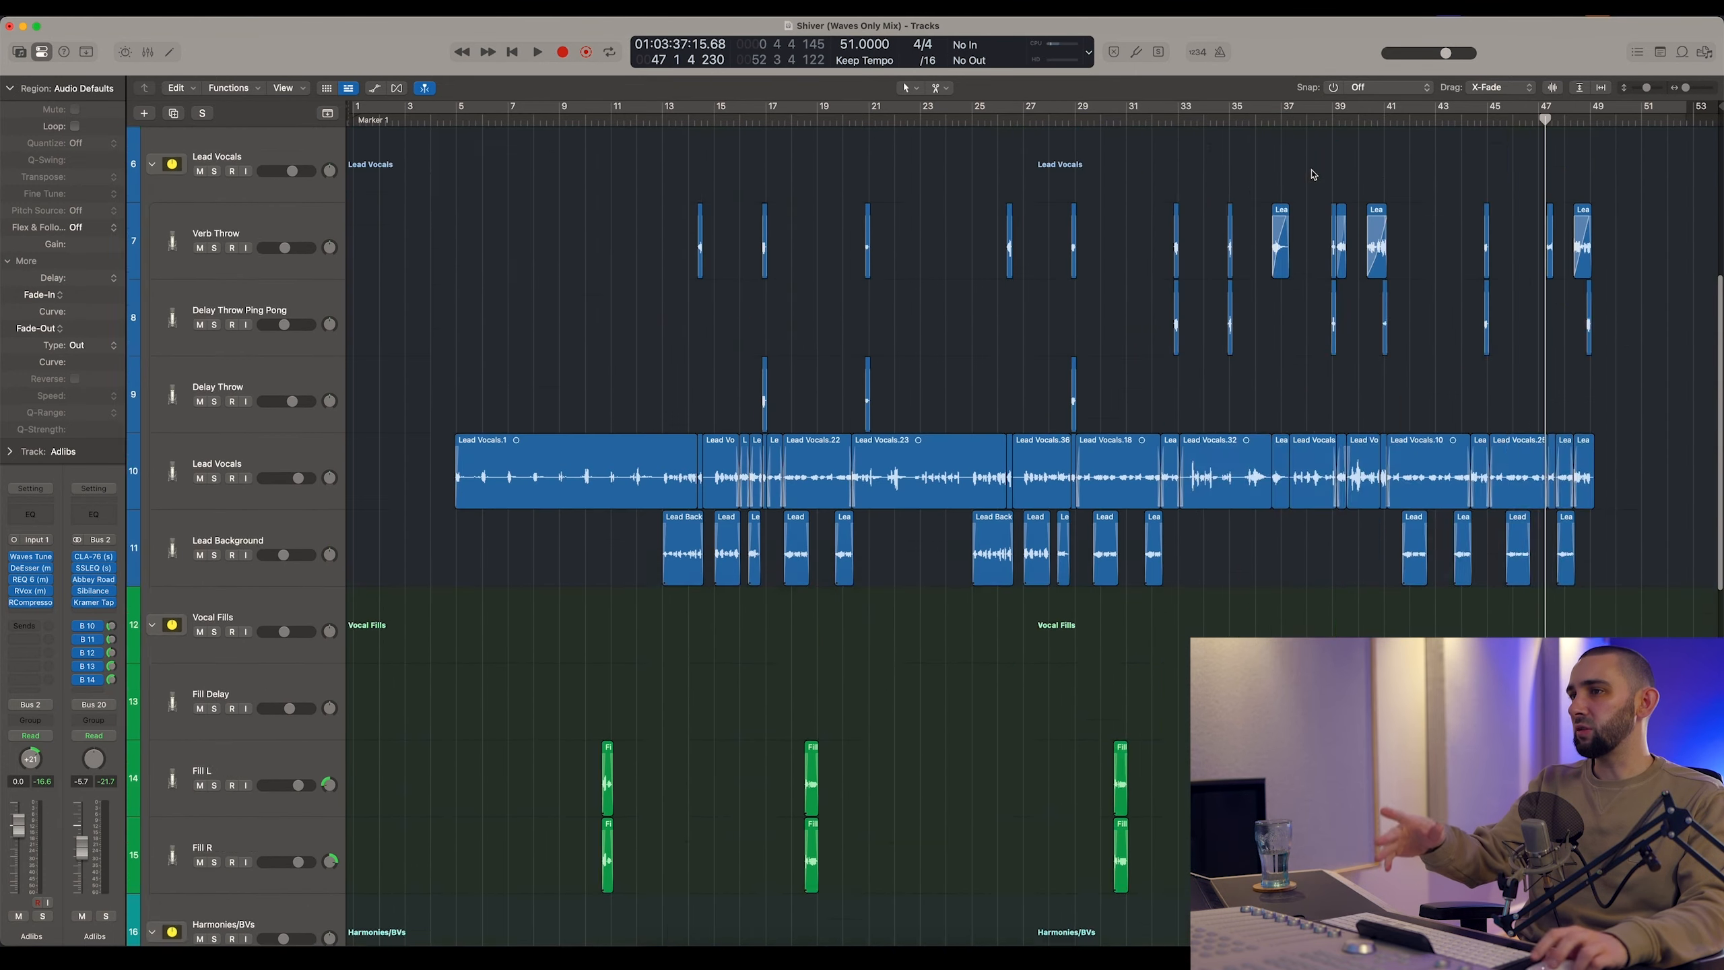
scroll(1312, 174, "up", 5)
left_click(1360, 192)
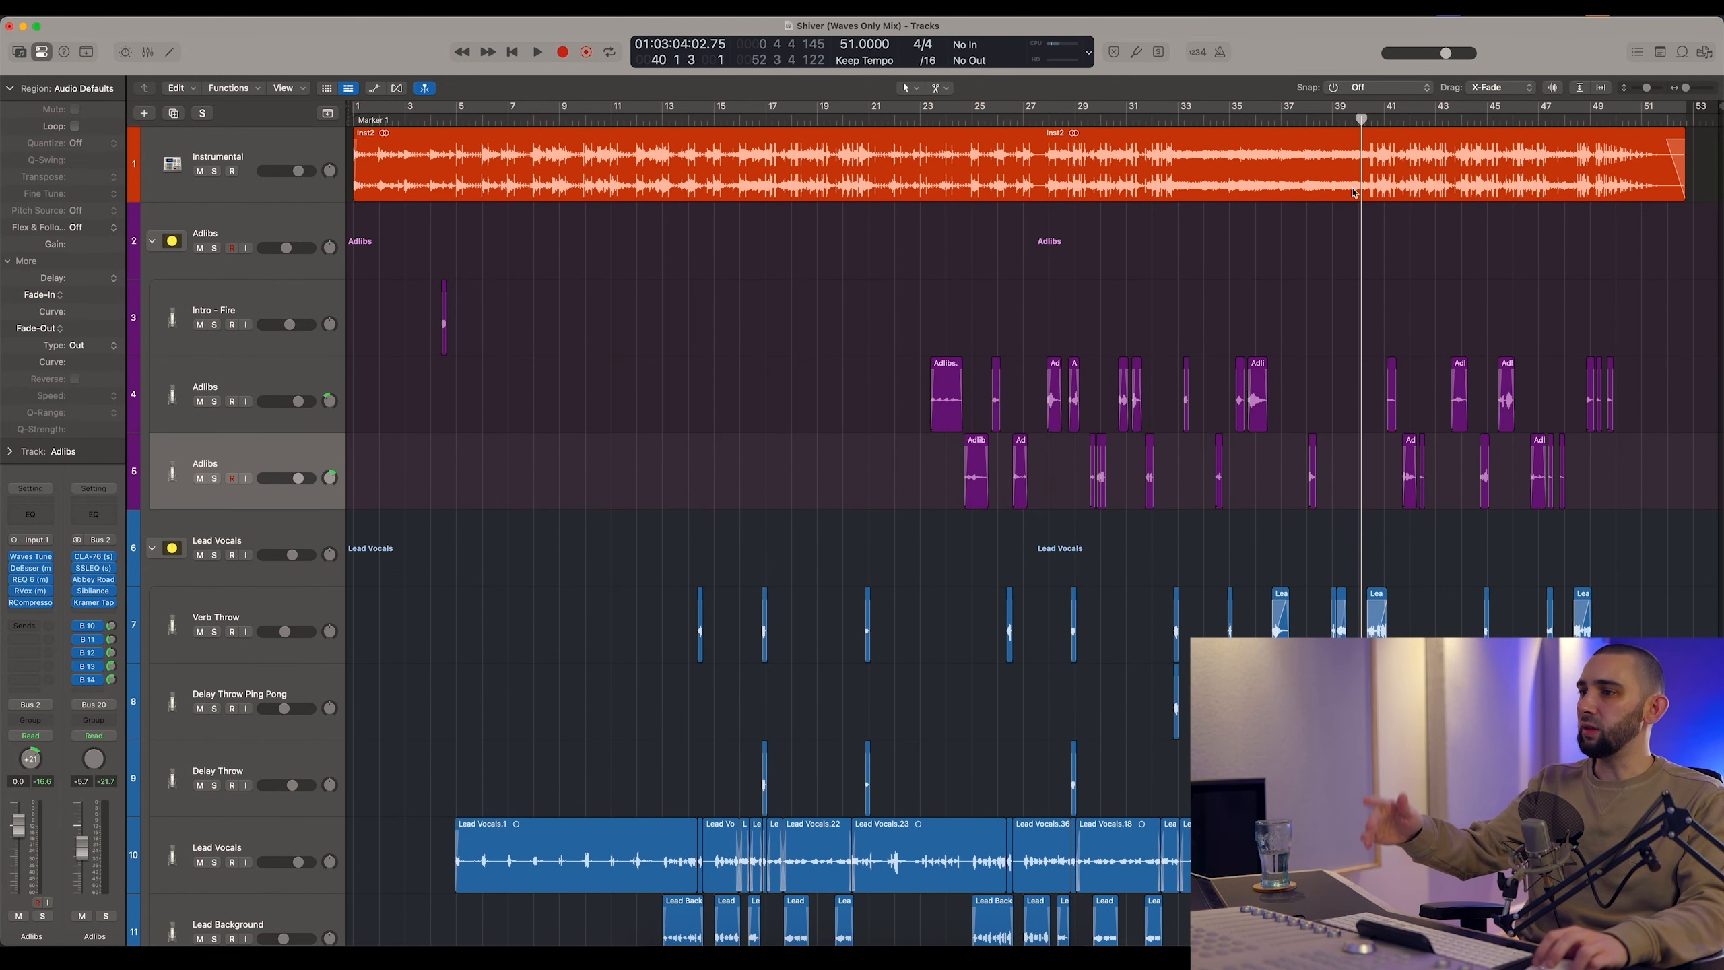
scroll(1353, 193, "down", 12)
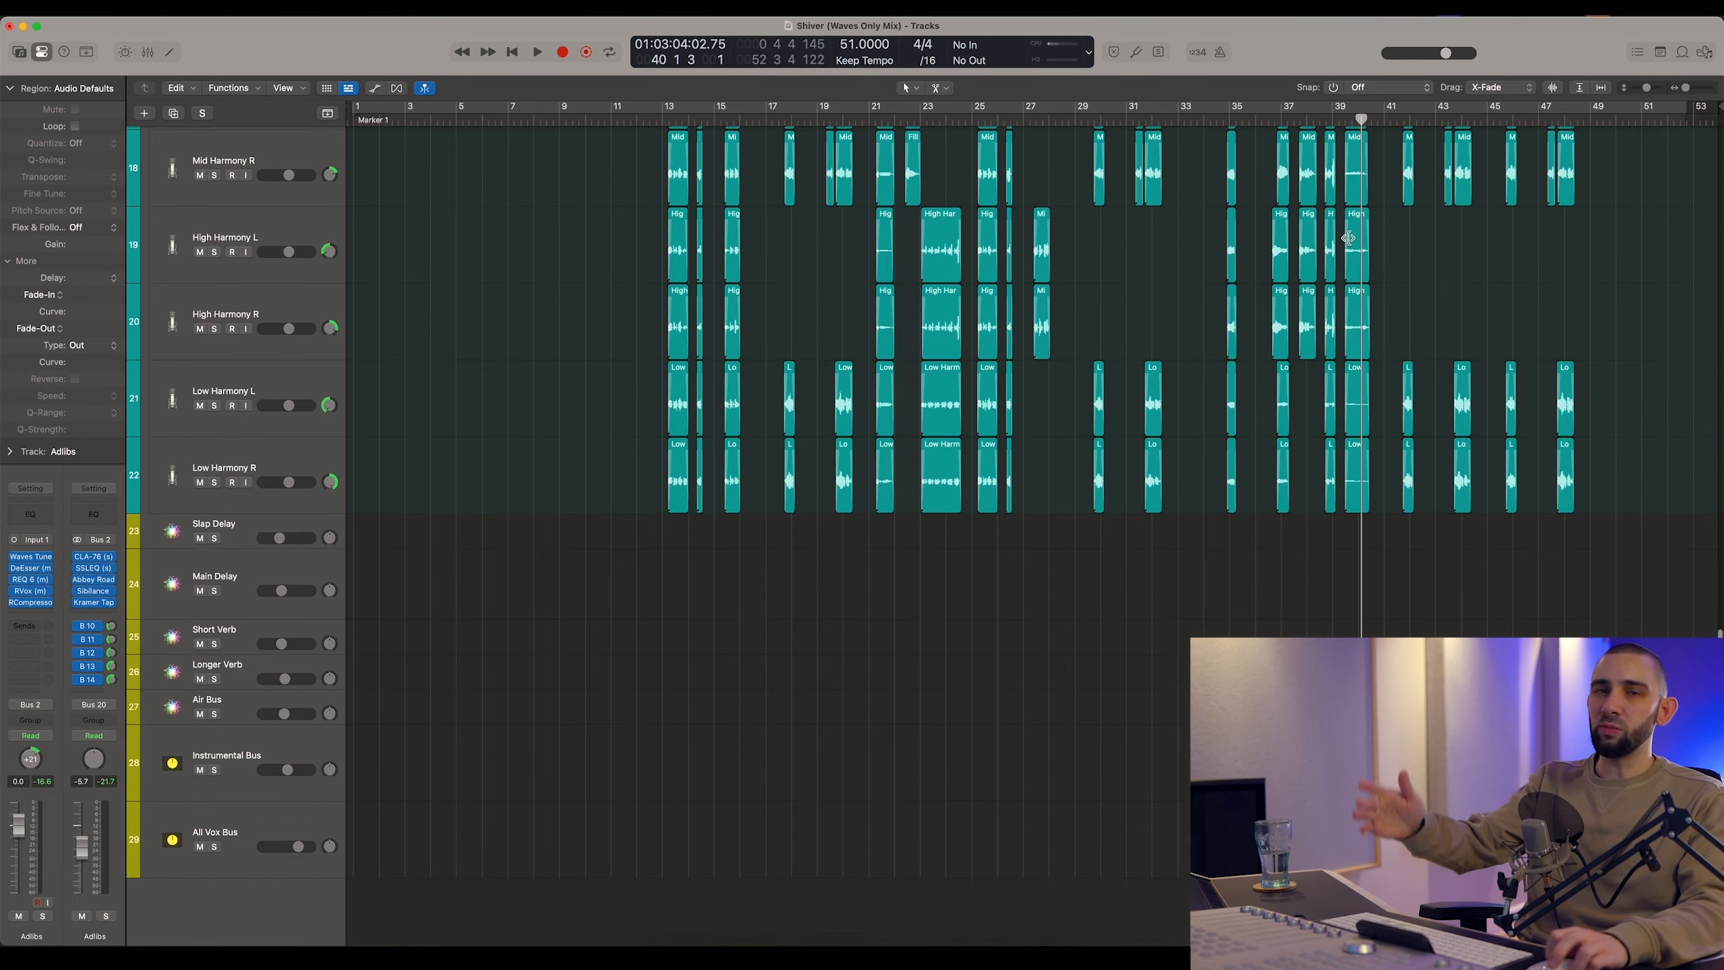
scroll(1348, 237, "up", 12)
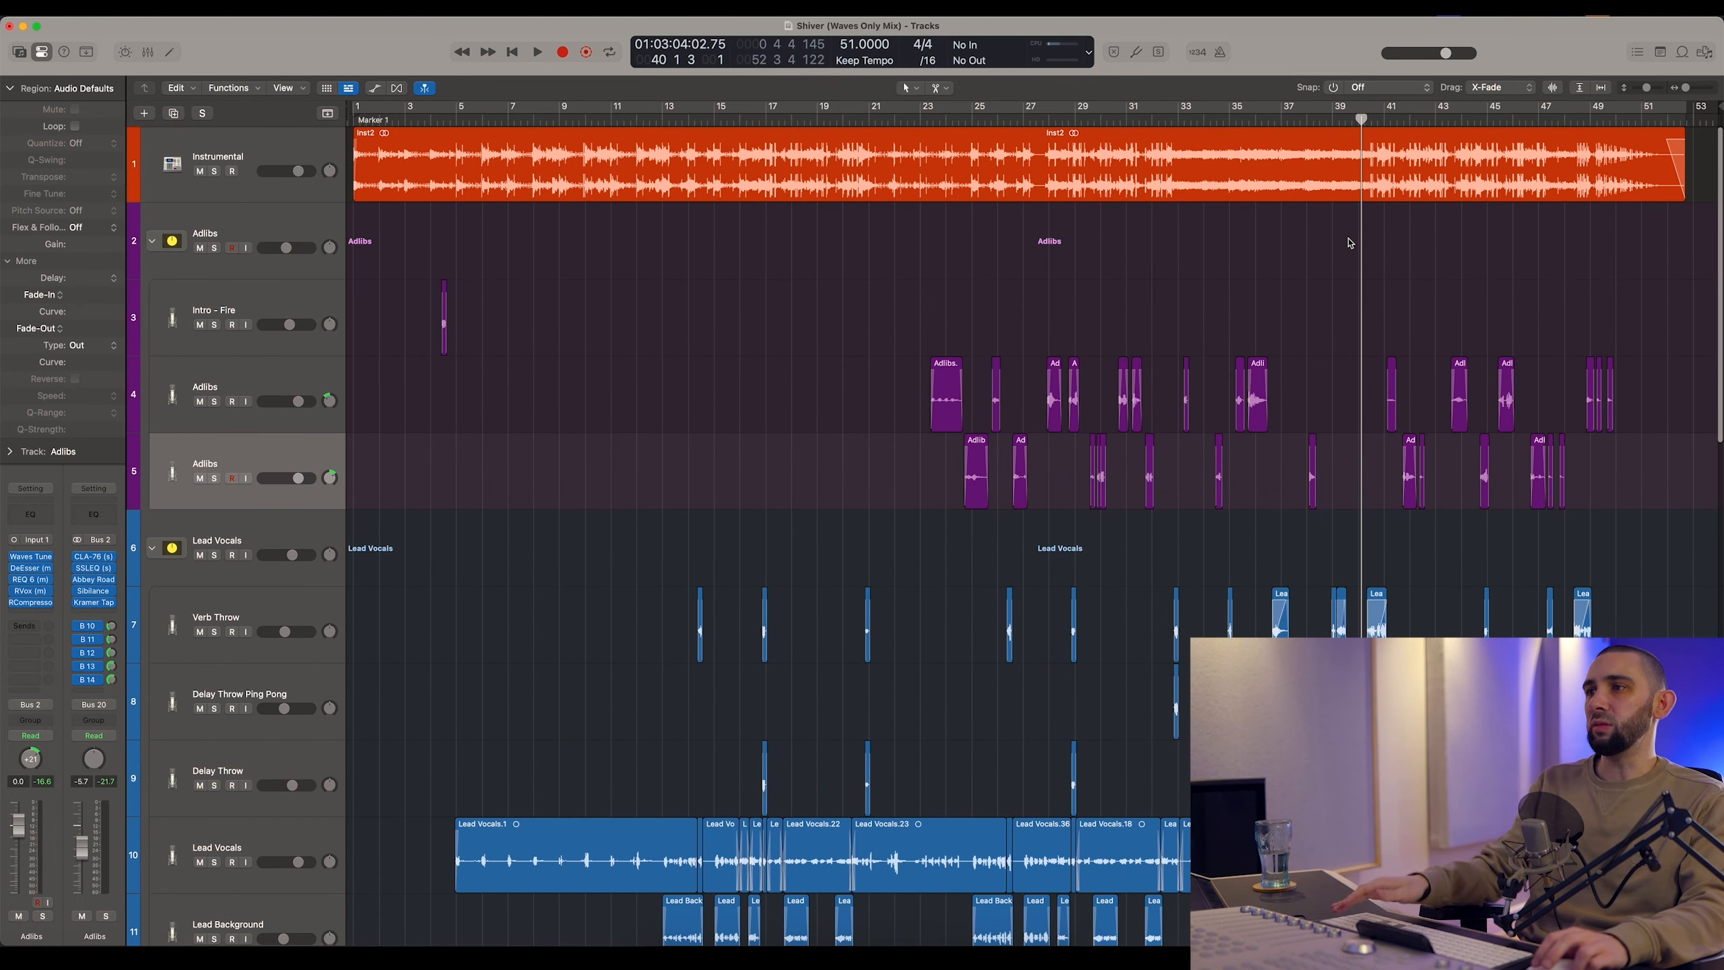
Play the full mix from about bar 40 and adjust the track heights to follow the vocal tracks
left_click(1364, 118)
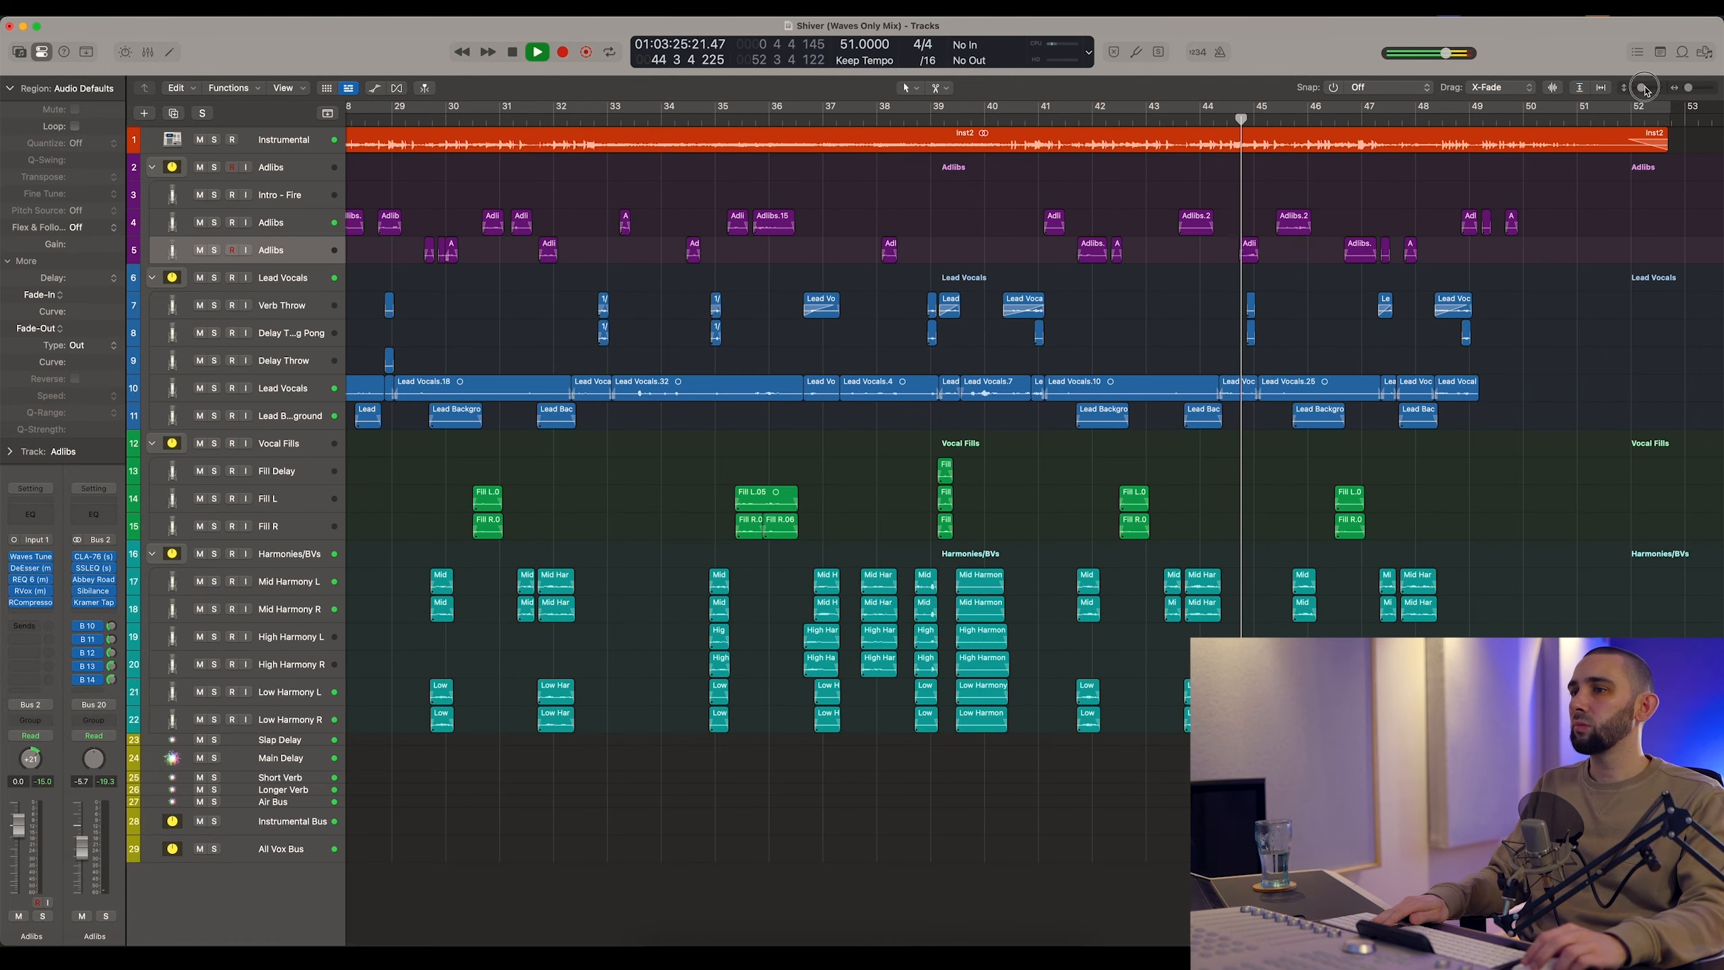
left_click(1642, 87)
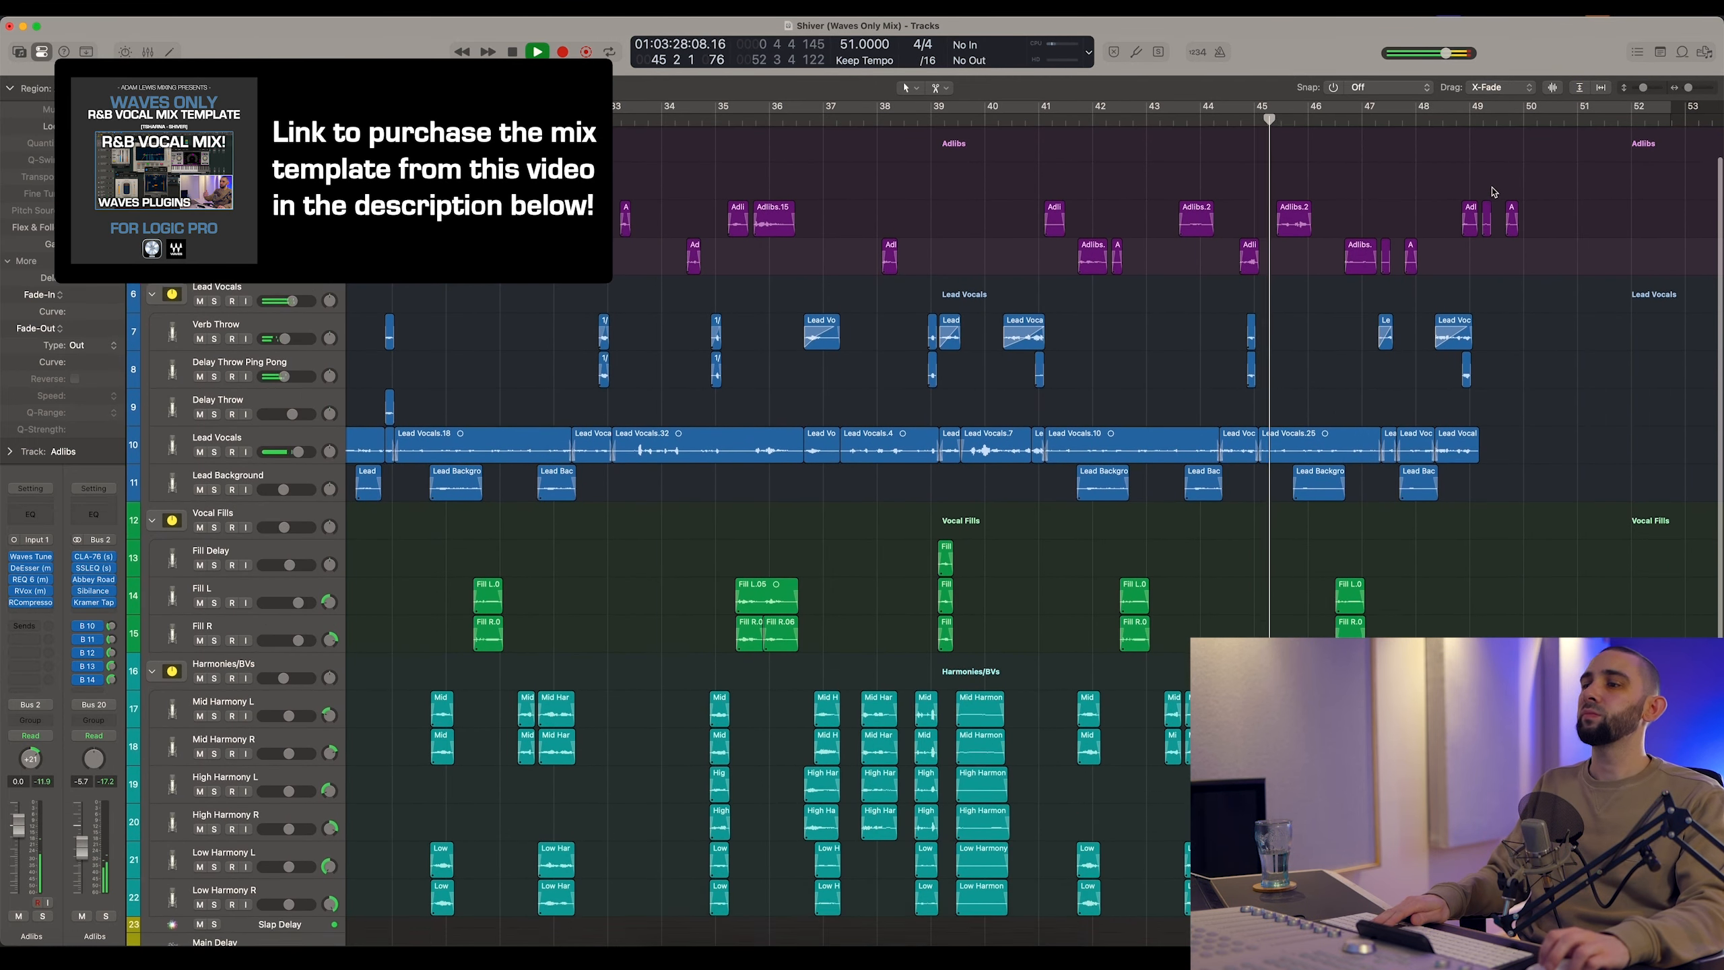
scroll(1504, 197, "down", 2)
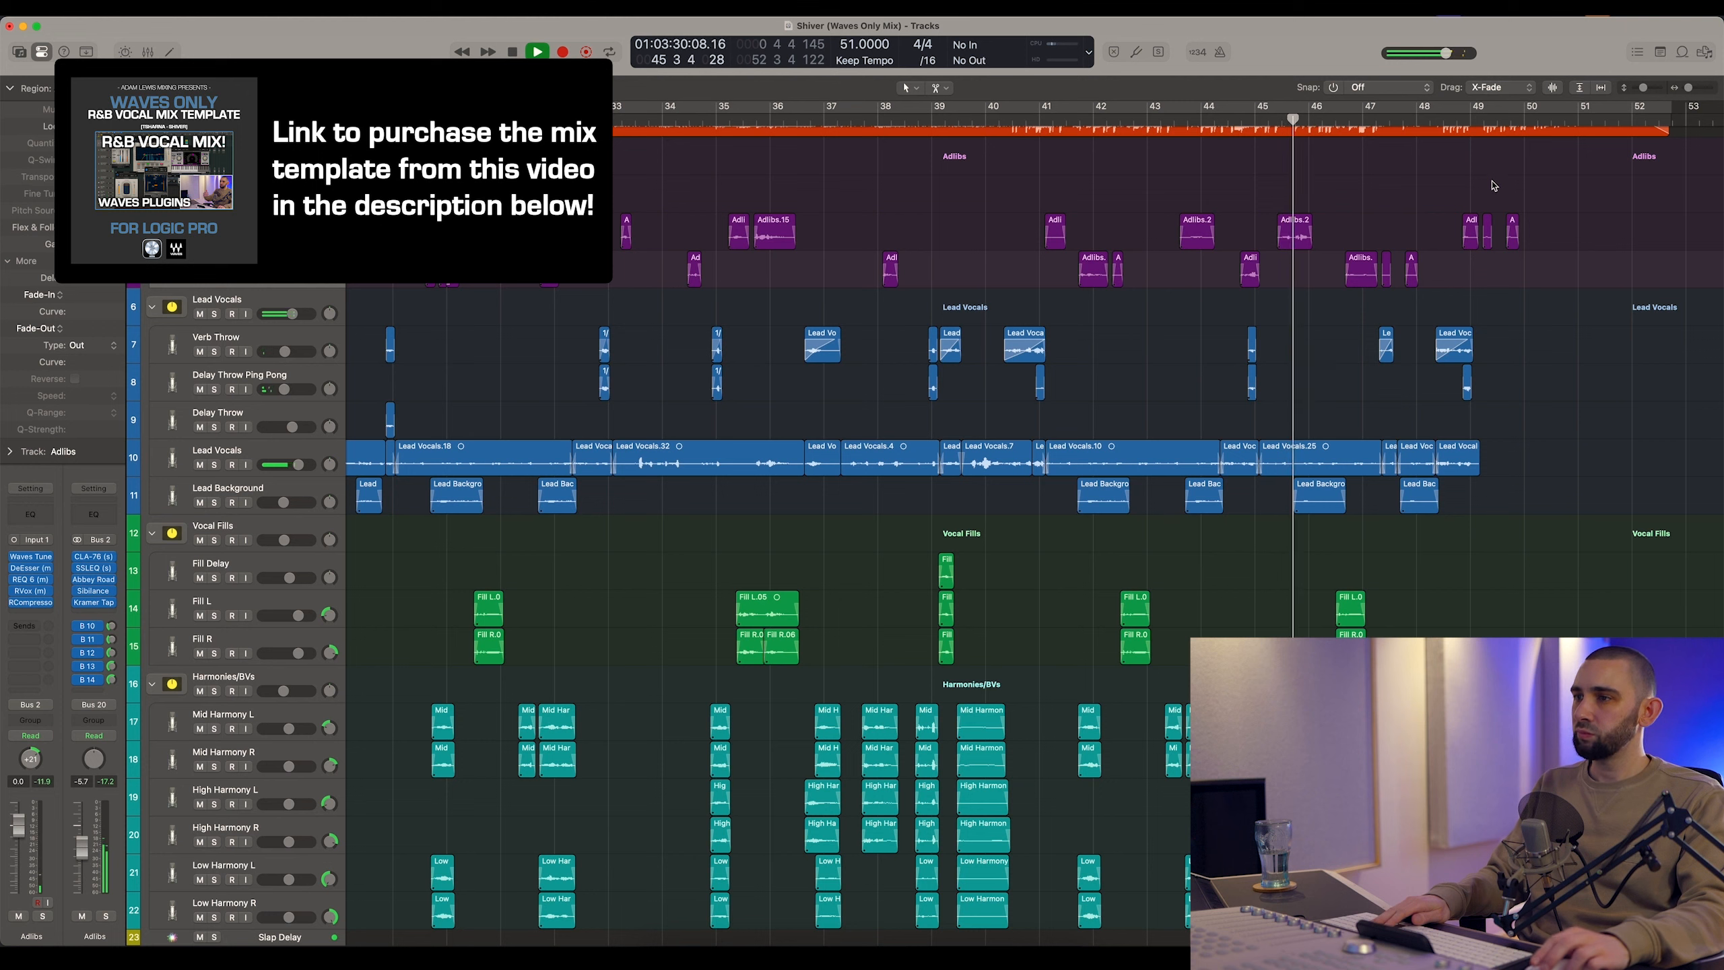